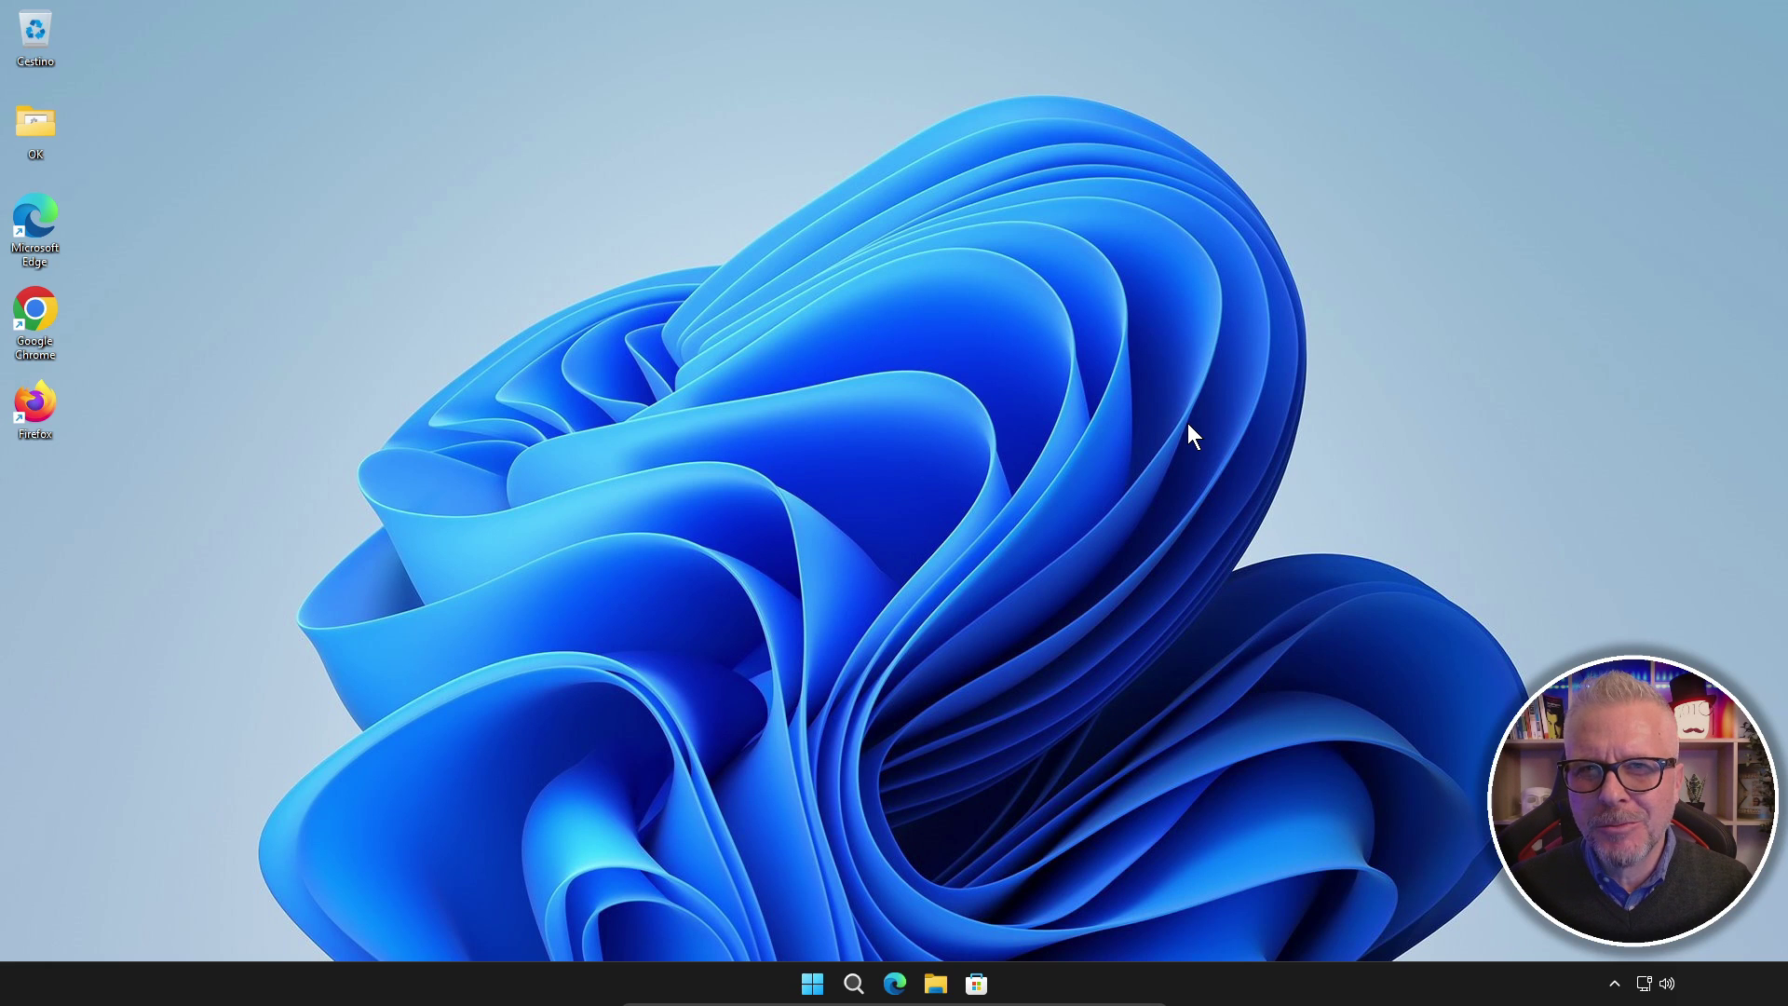
# Step: Open Google Chrome, search for "gentiluomo digitale" and open the Gentiluomo Digitale home page
pyautogui.doubleClick(47, 340)
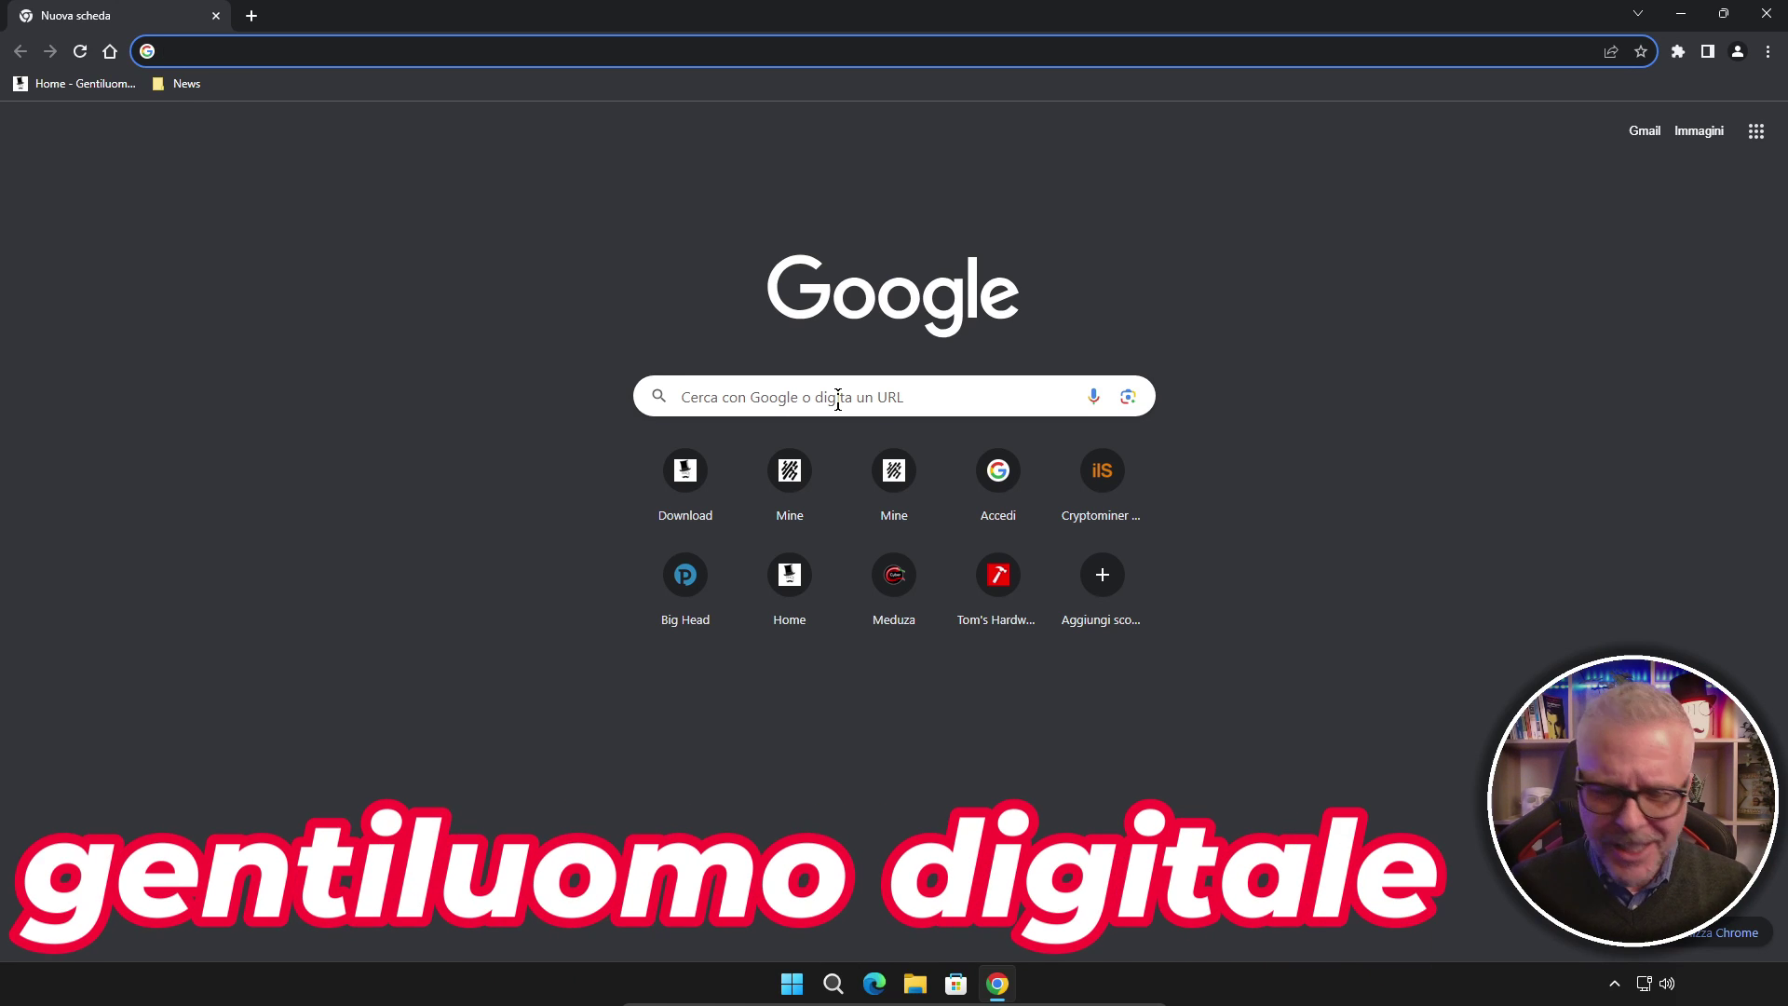
pyautogui.write('gentiluomo digitale')
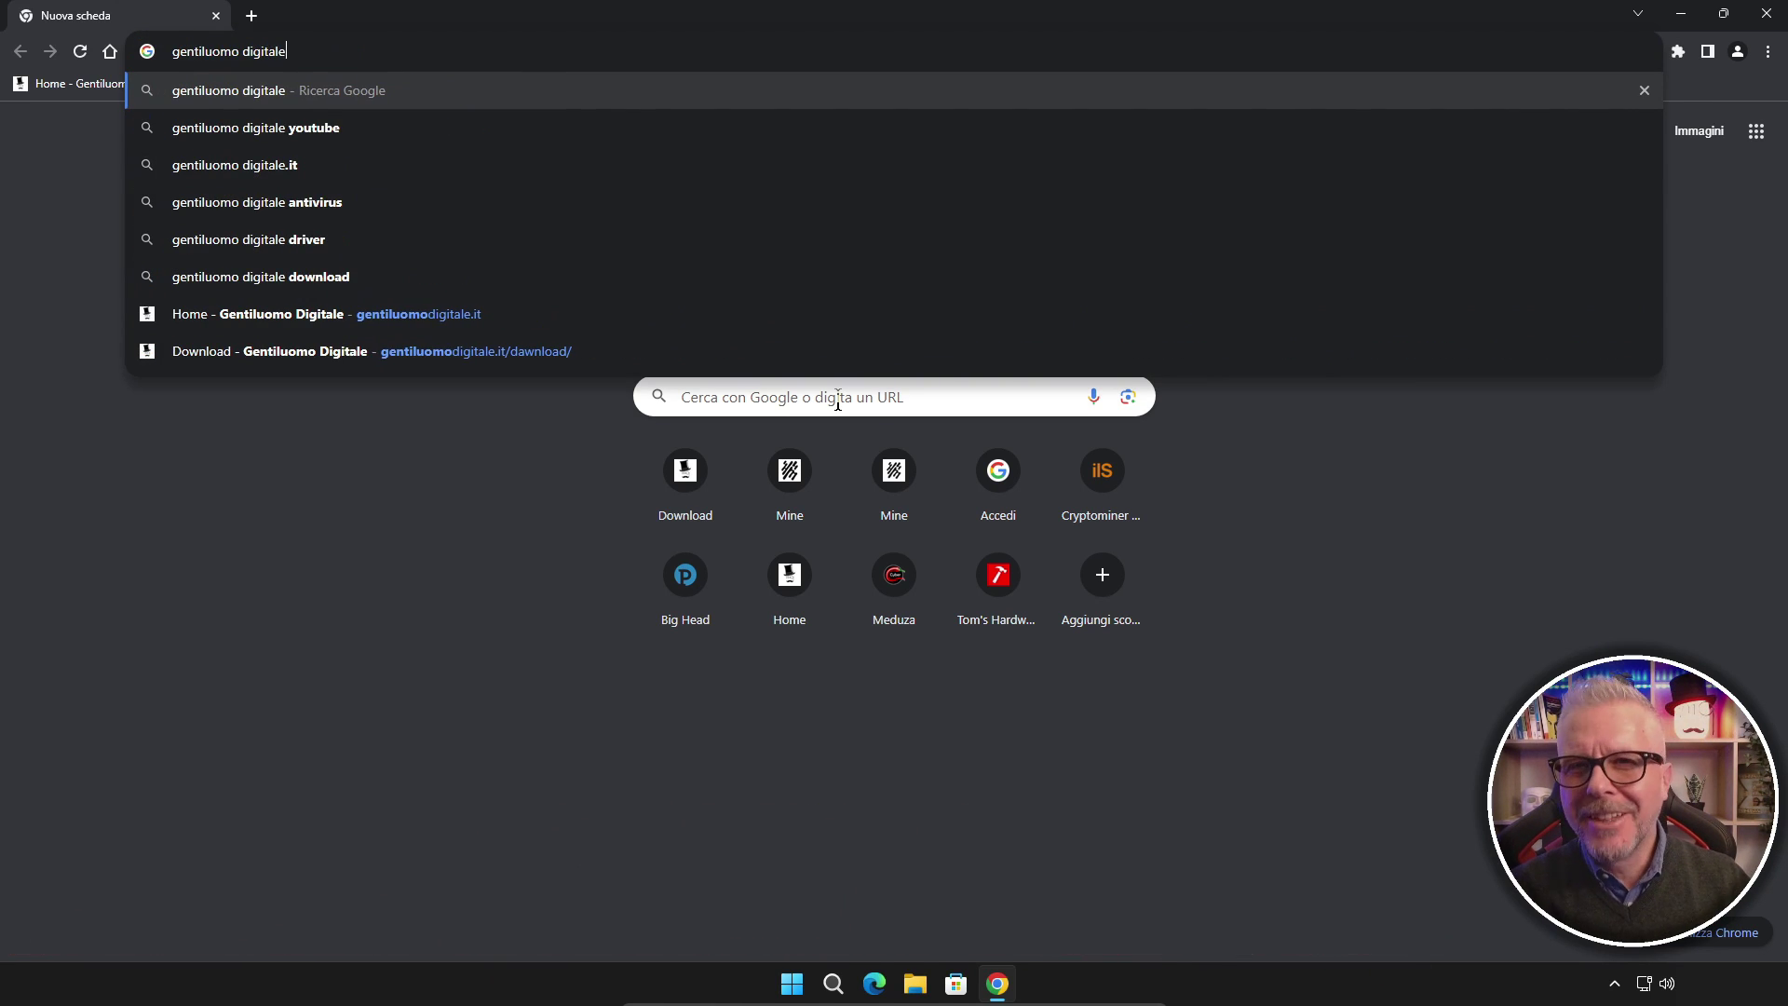
pyautogui.press('Return')
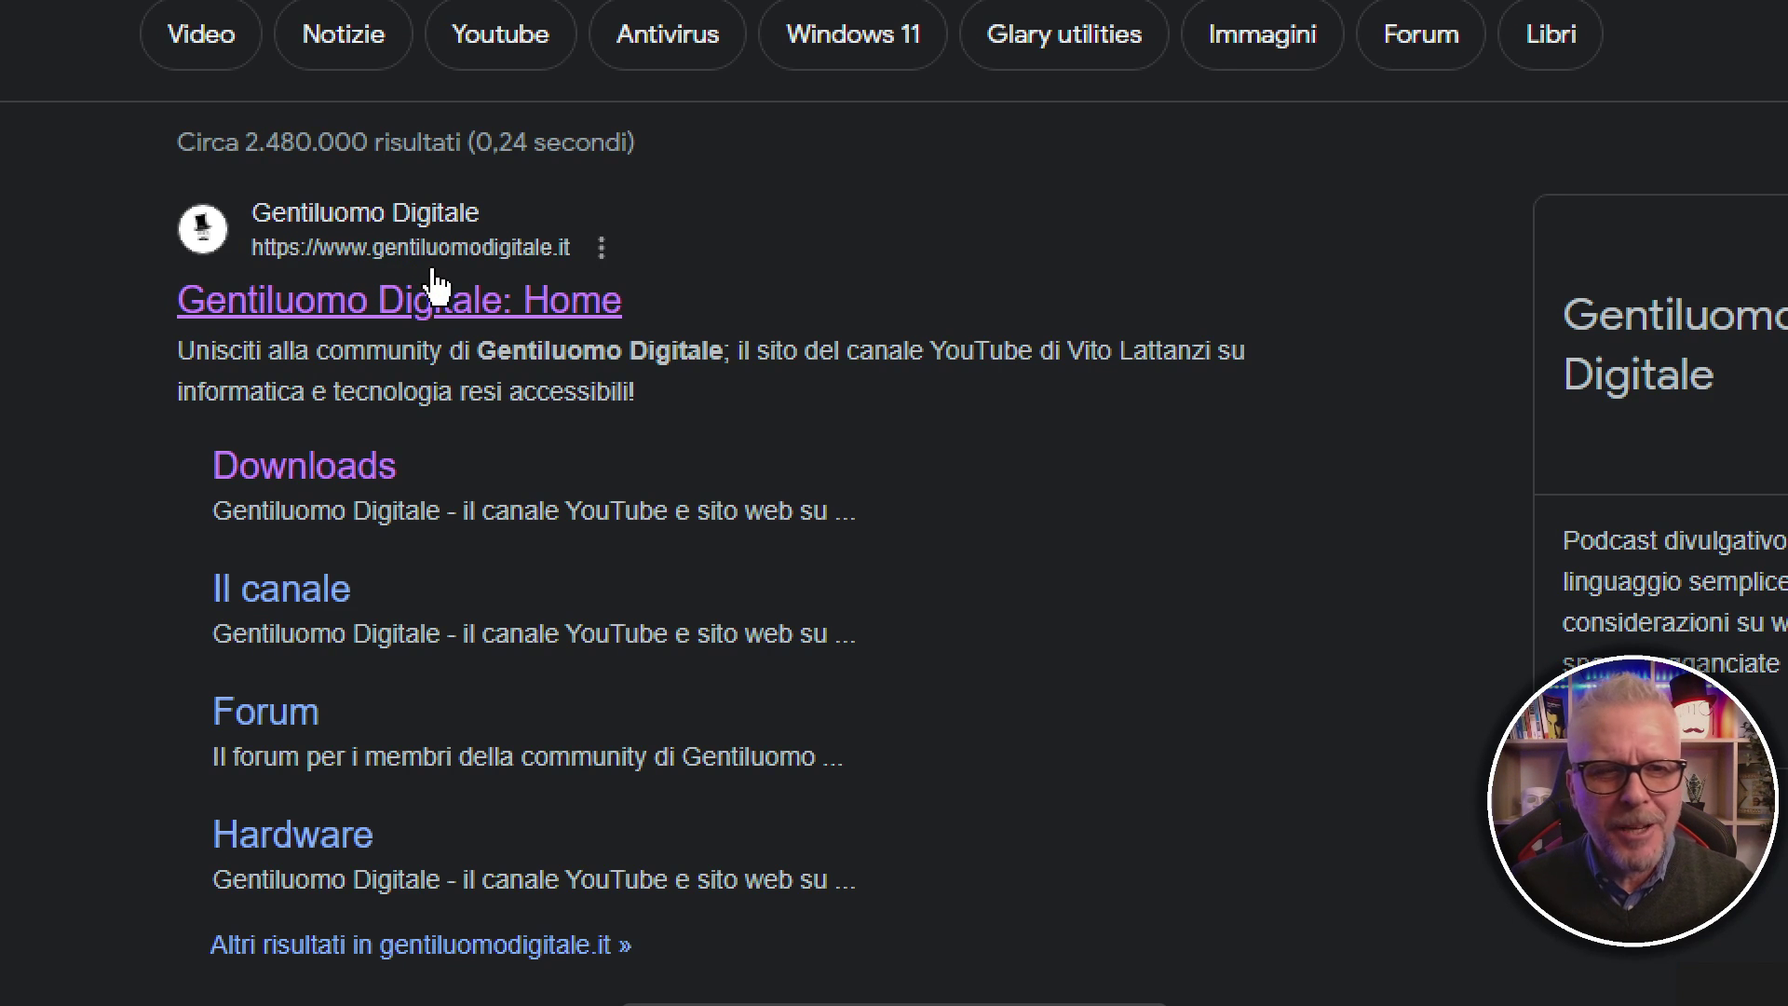
pyautogui.click(349, 305)
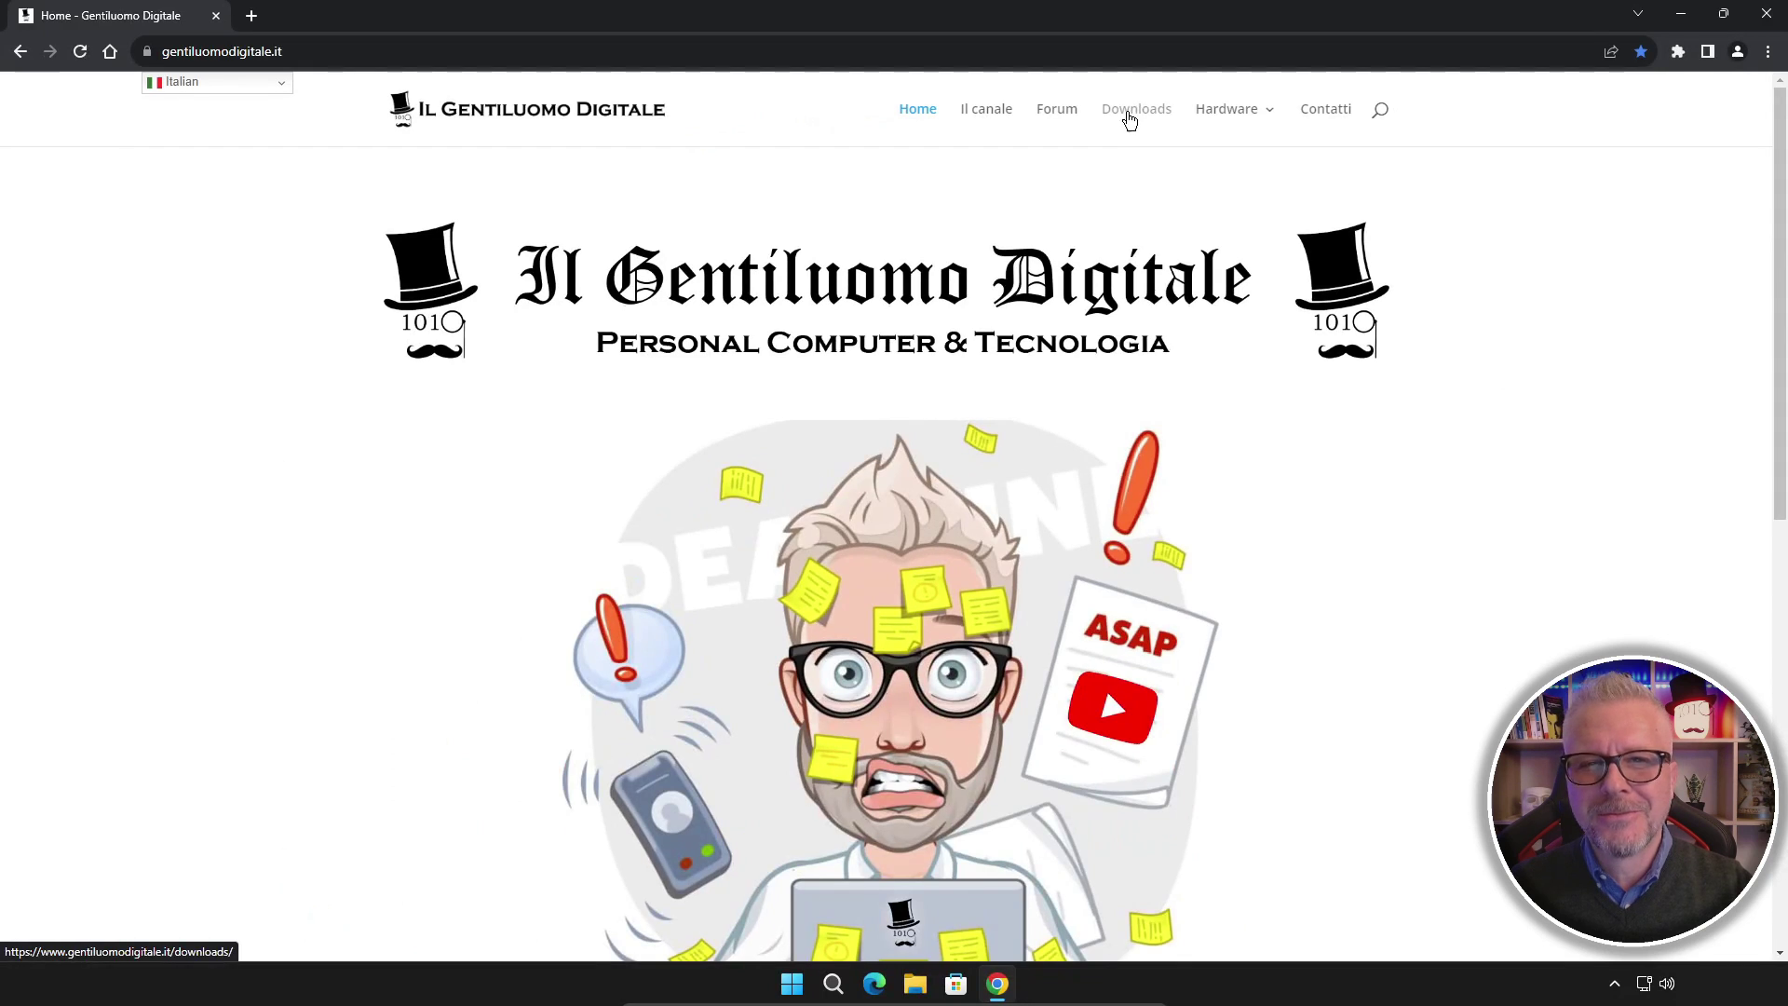
# Step: Download the MiniTool Partition Wizard archive pw-free-online.zip from the site's Downloads page
pyautogui.click(1121, 147)
pyautogui.scroll(-10, 1071, 265)
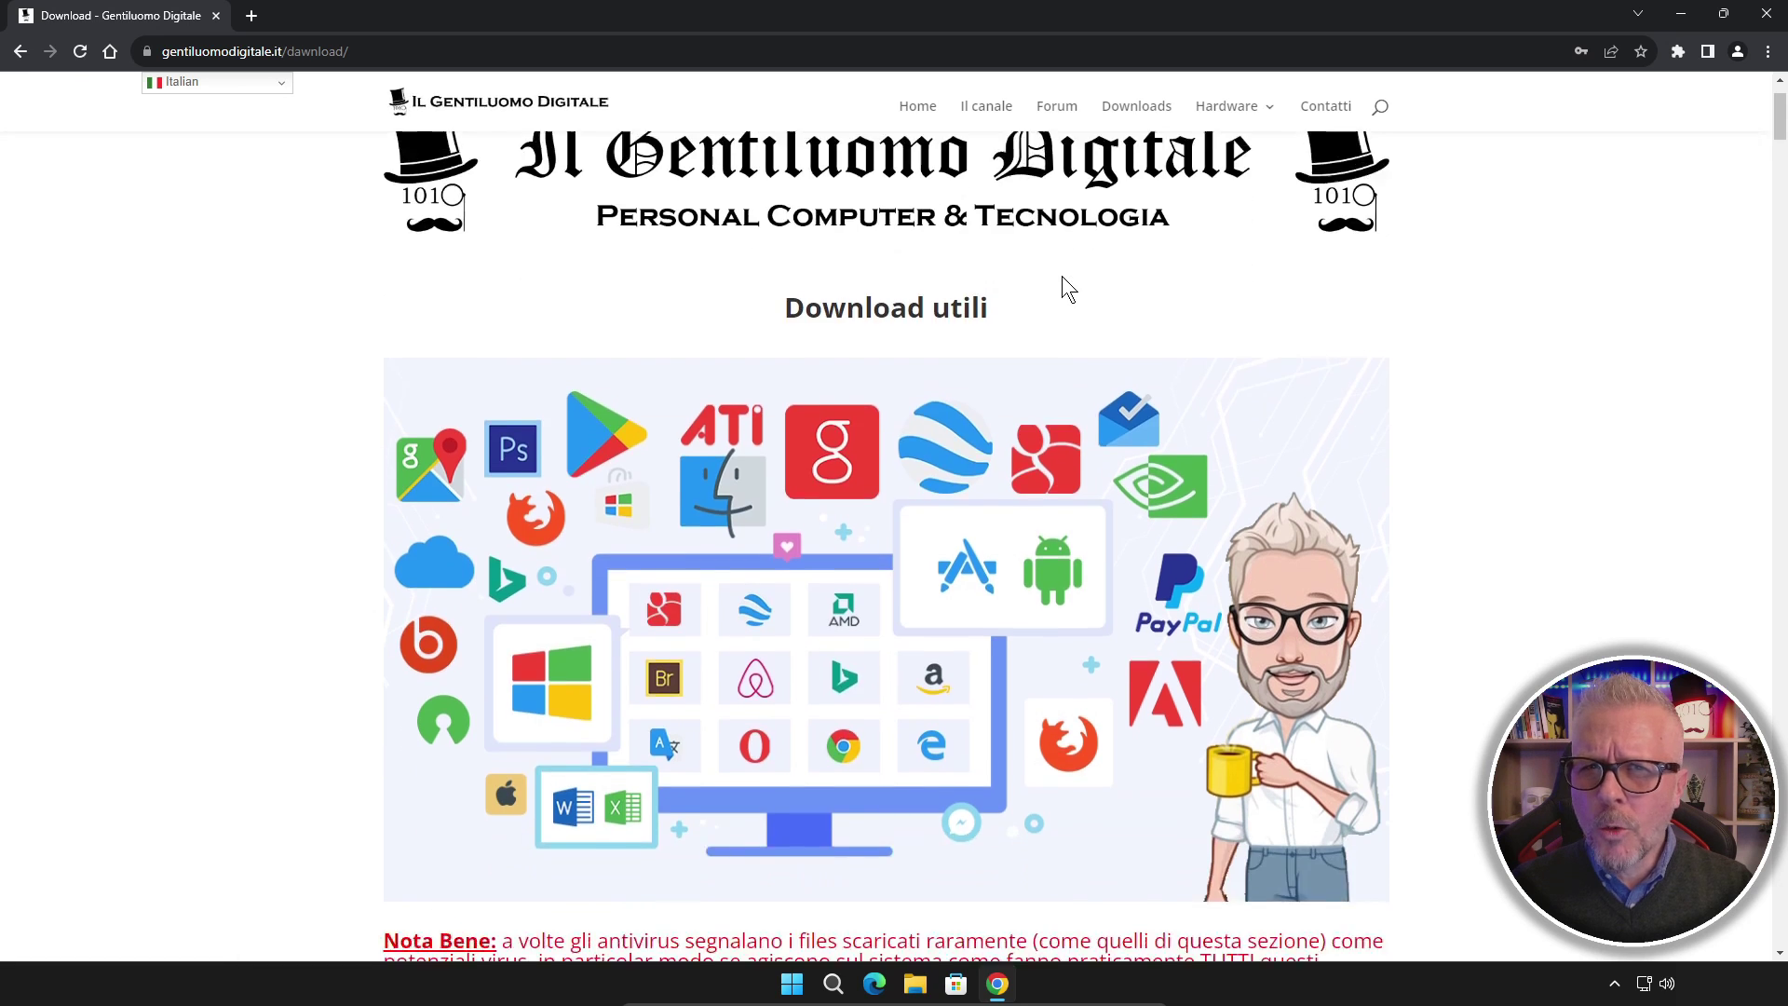
pyautogui.scroll(-2, 545, 316)
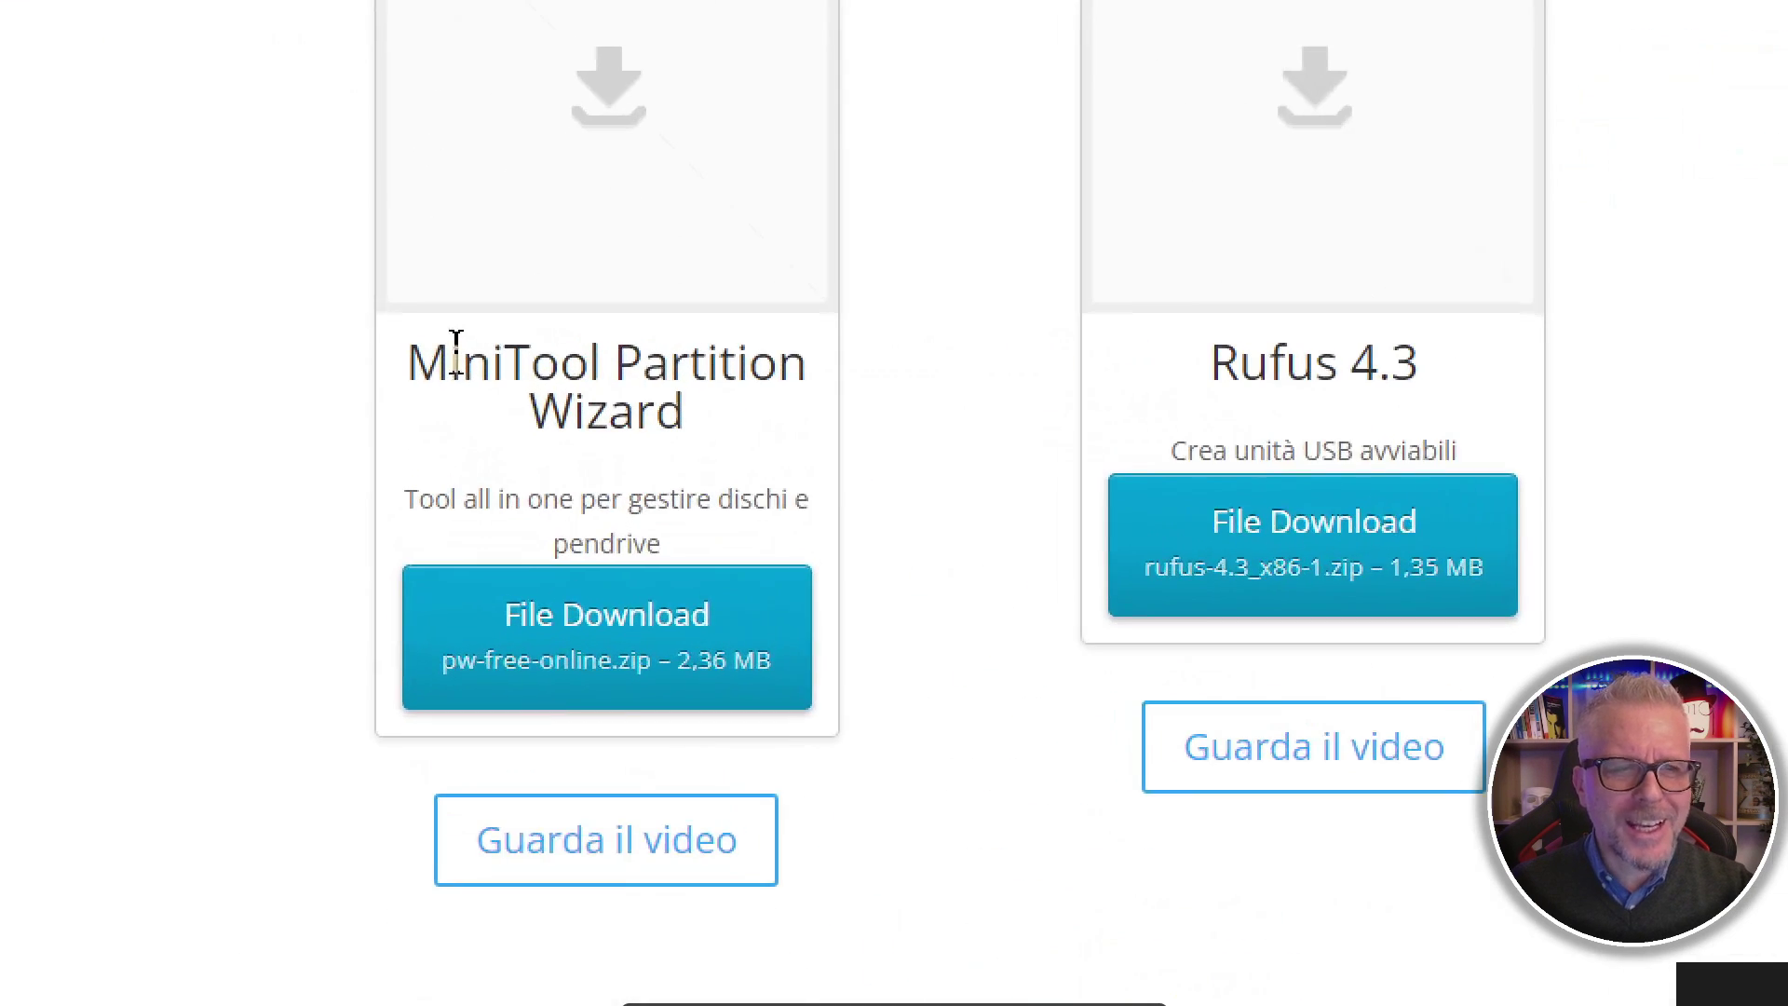
pyautogui.moveTo(416, 370); pyautogui.dragTo(753, 437)
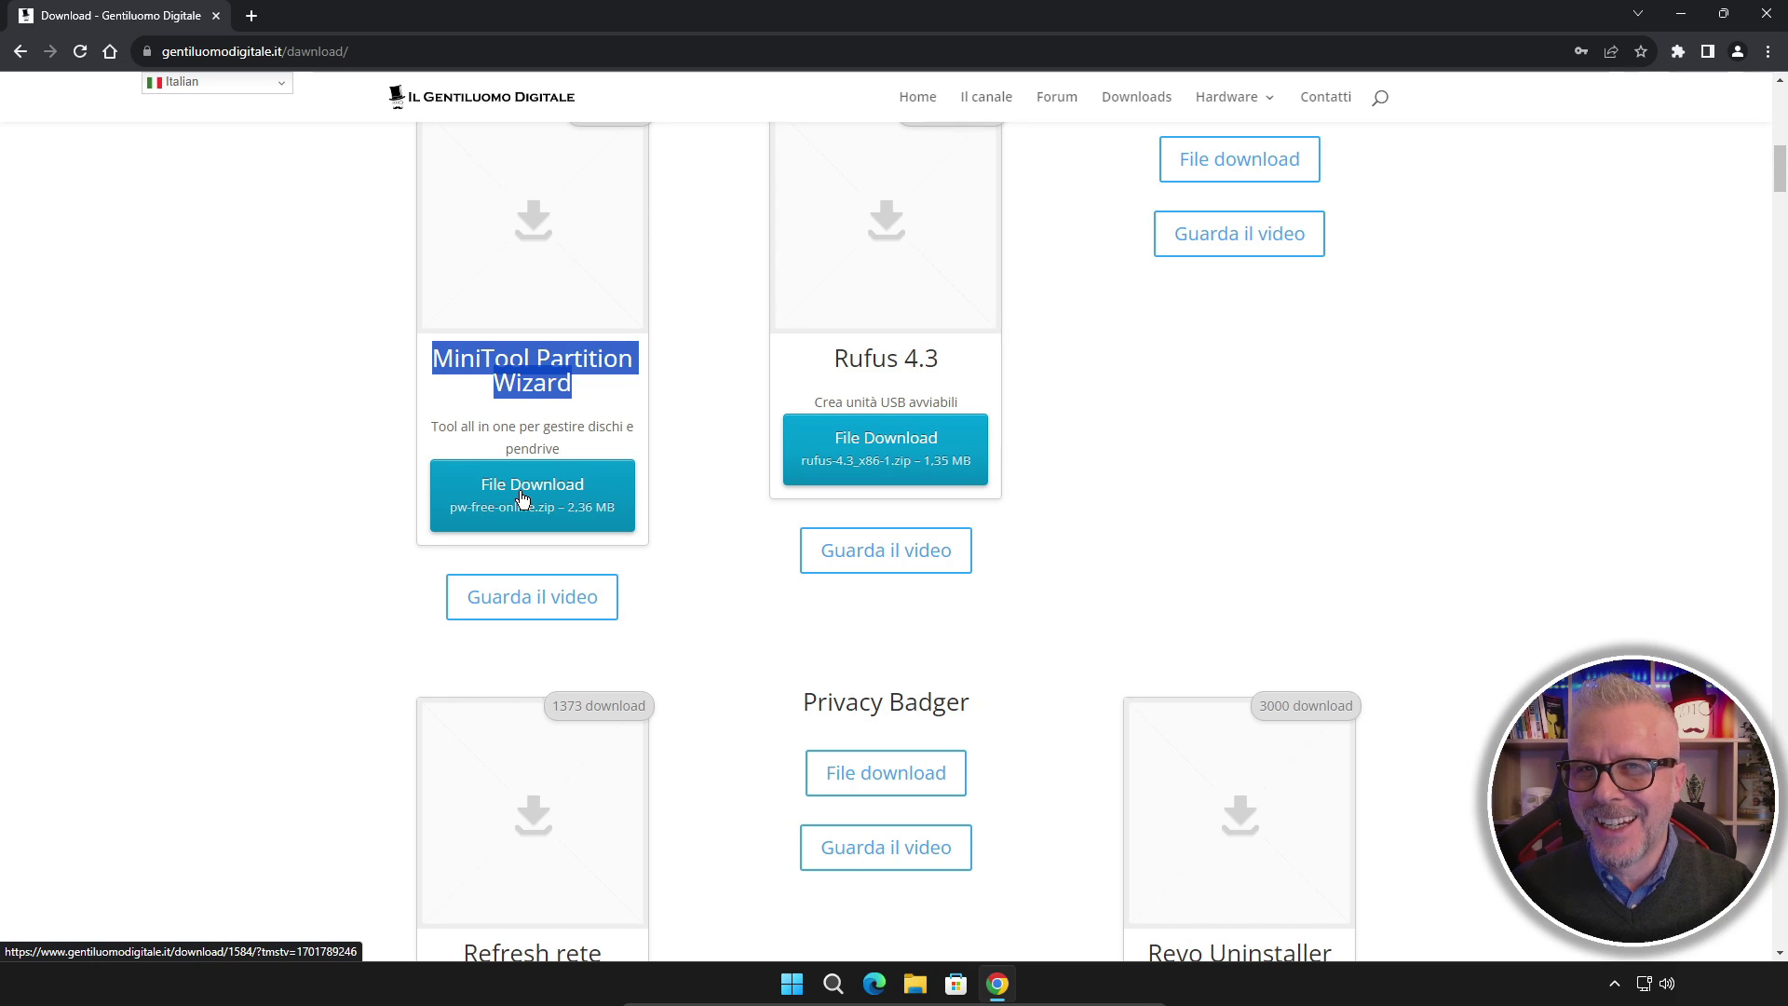
pyautogui.click(522, 500)
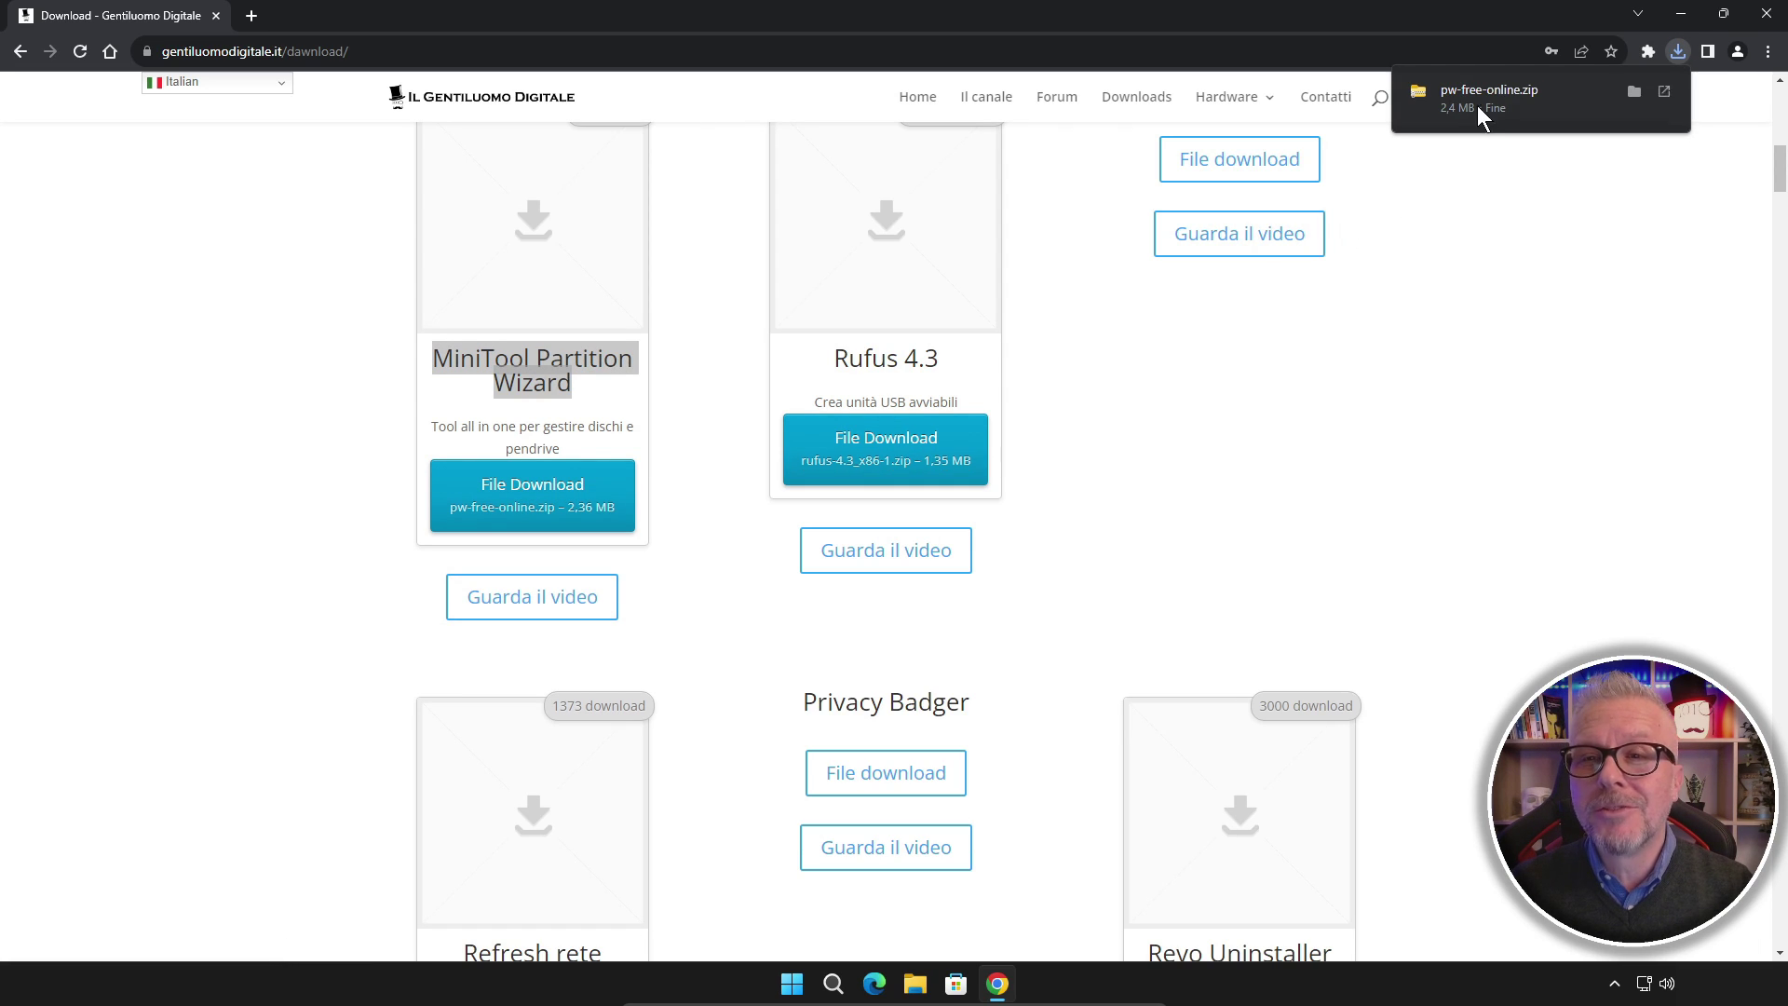
# Step: Open the downloaded pw-free-online.zip, run pw-free-online.exe and allow it to make changes to the device
pyautogui.moveTo(1477, 87)
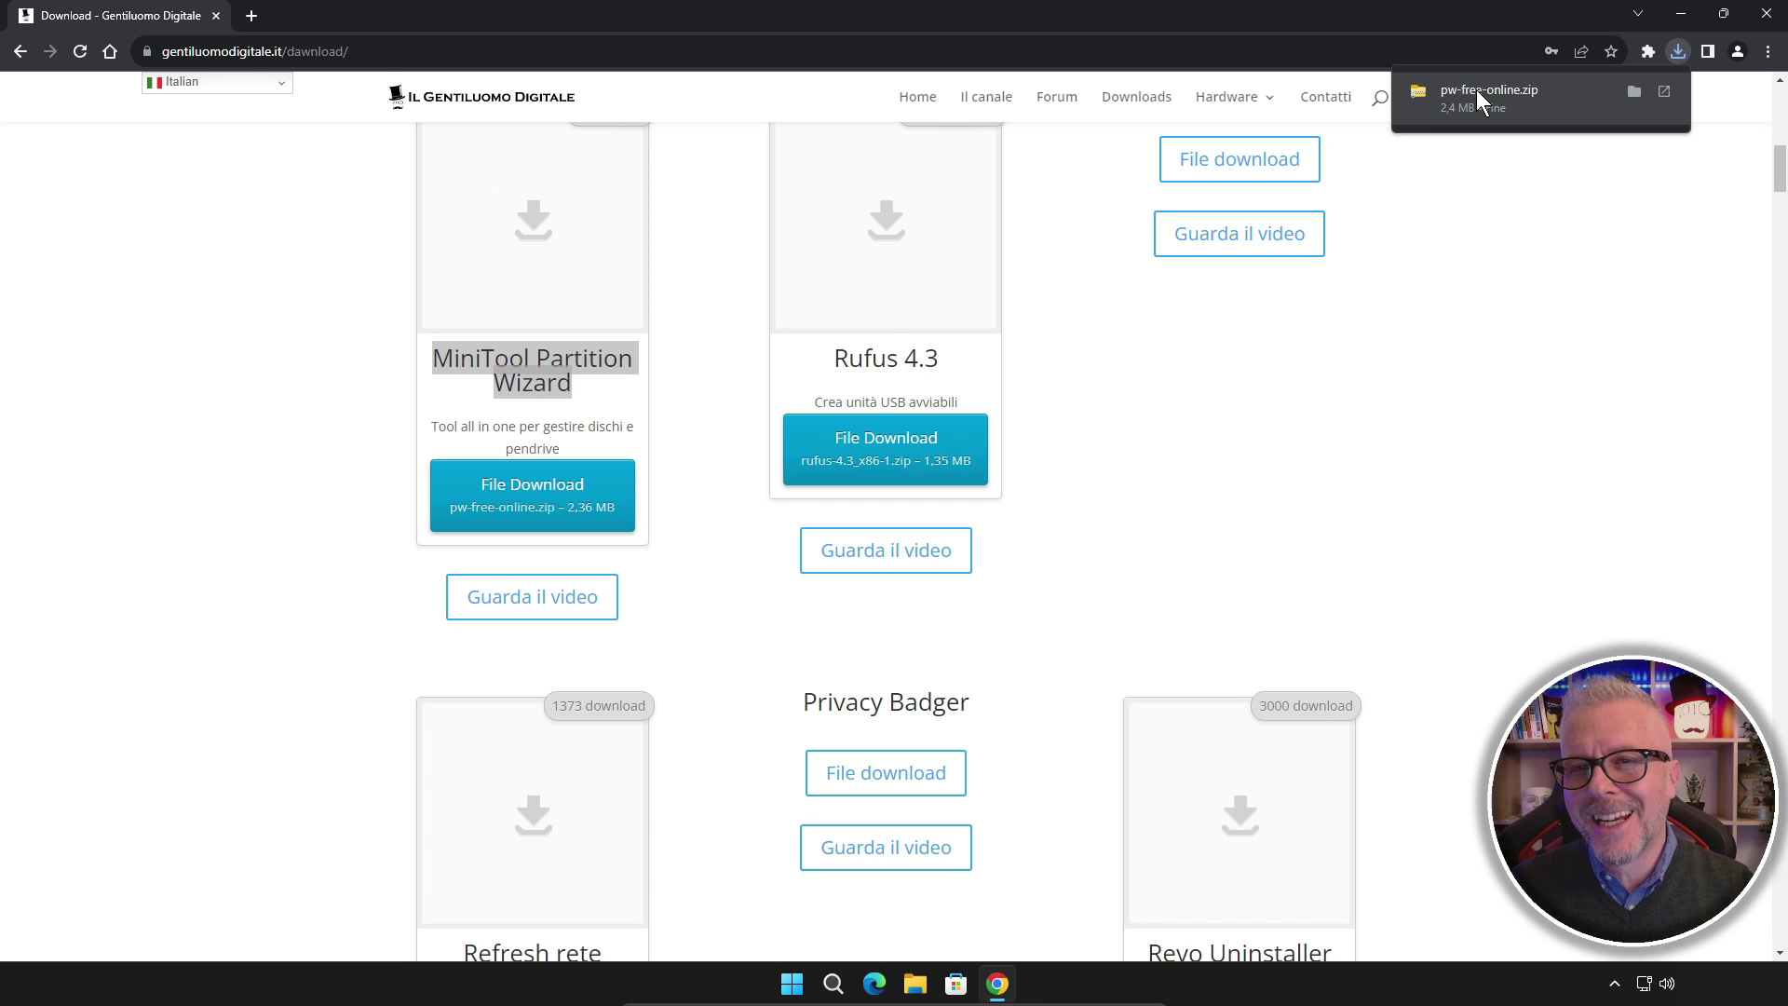
pyautogui.click(1477, 89)
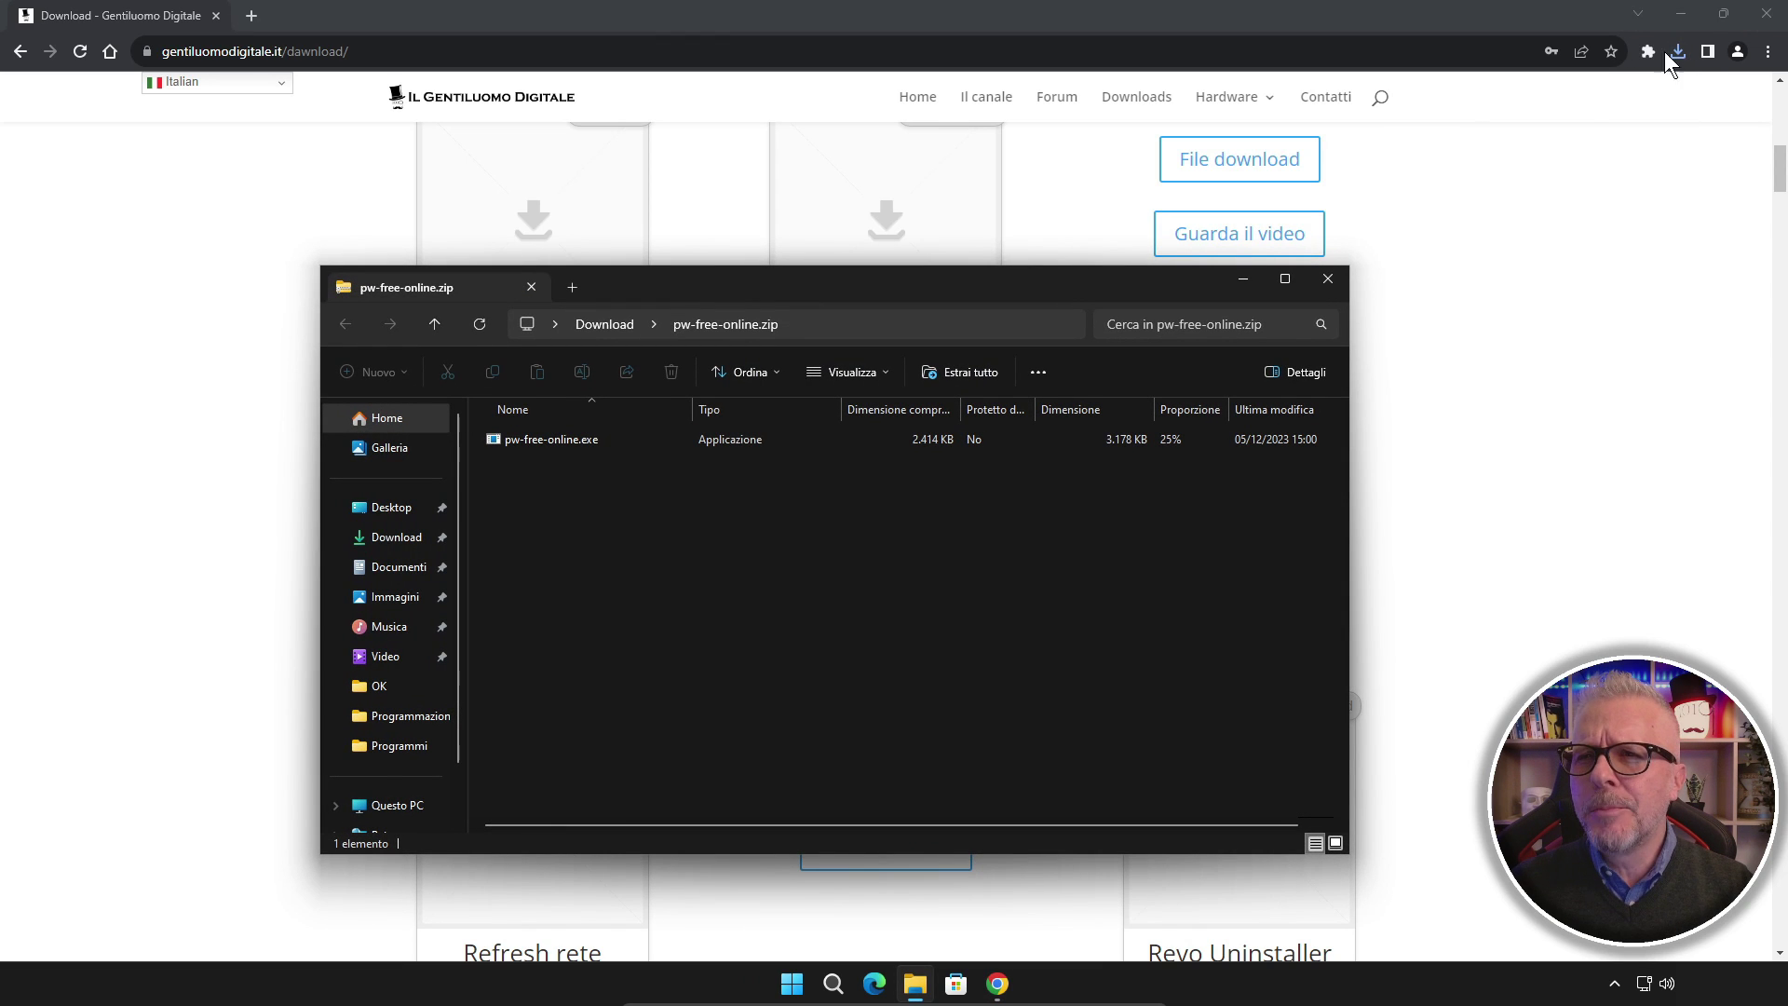
pyautogui.click(1769, 17)
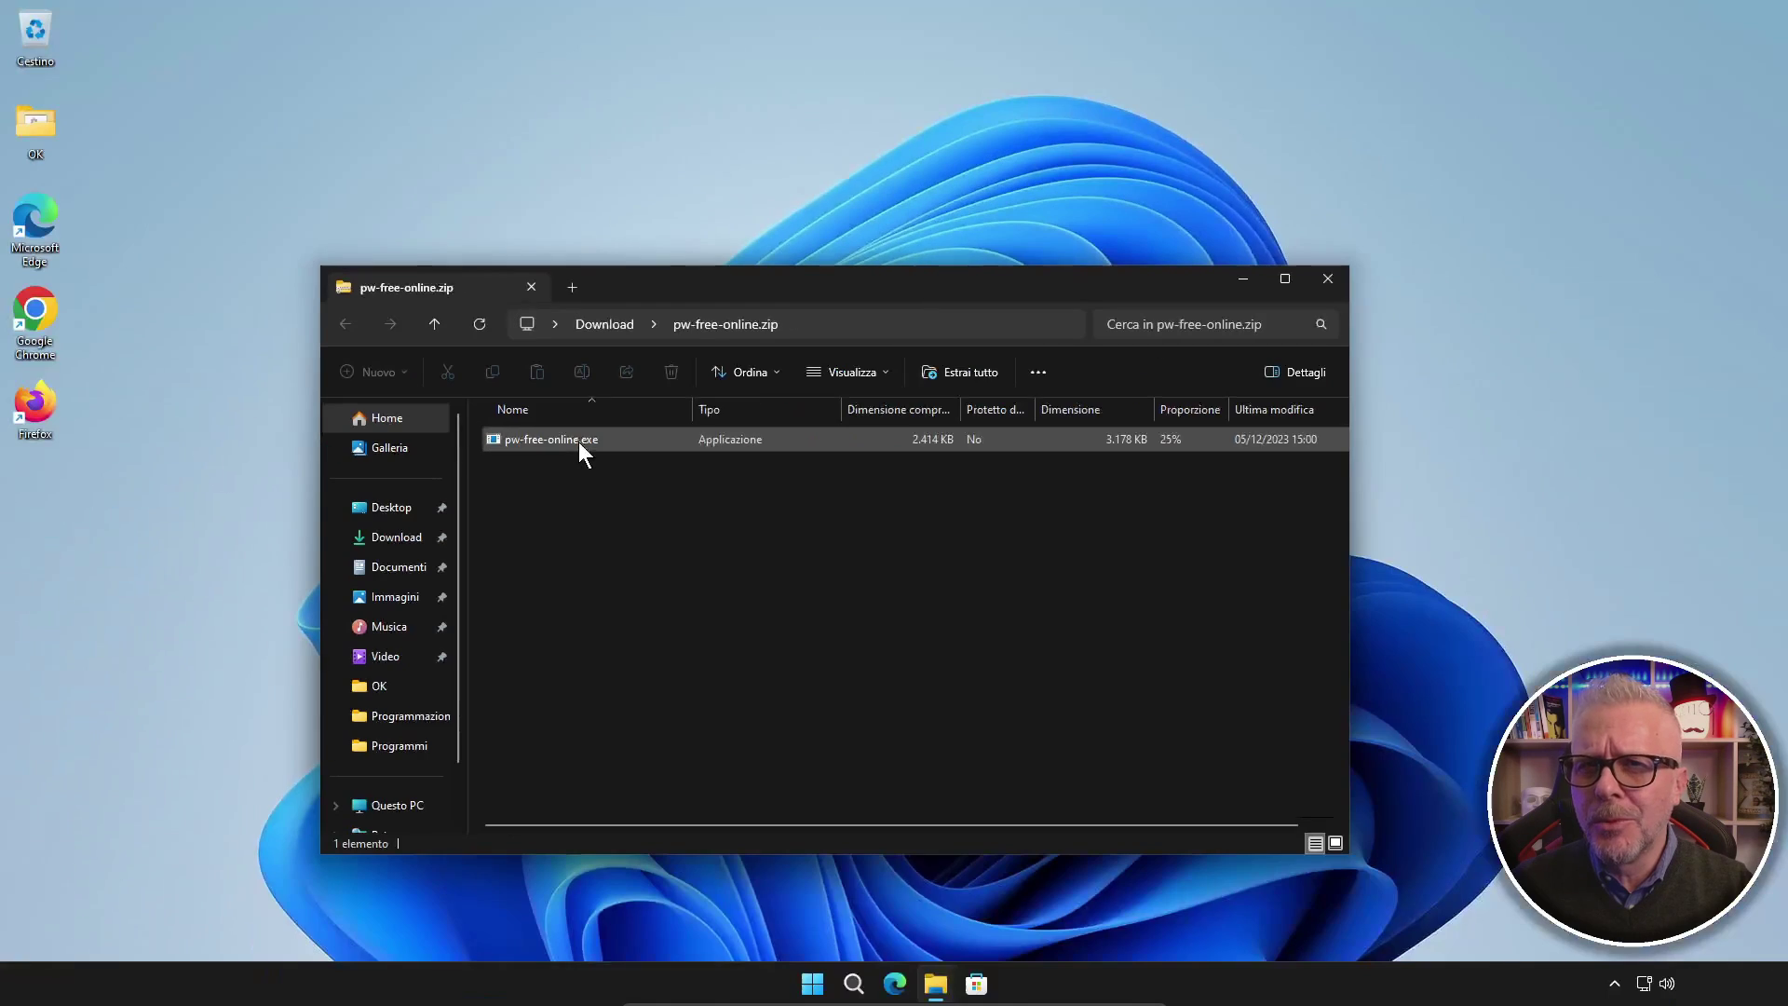
pyautogui.doubleClick(577, 442)
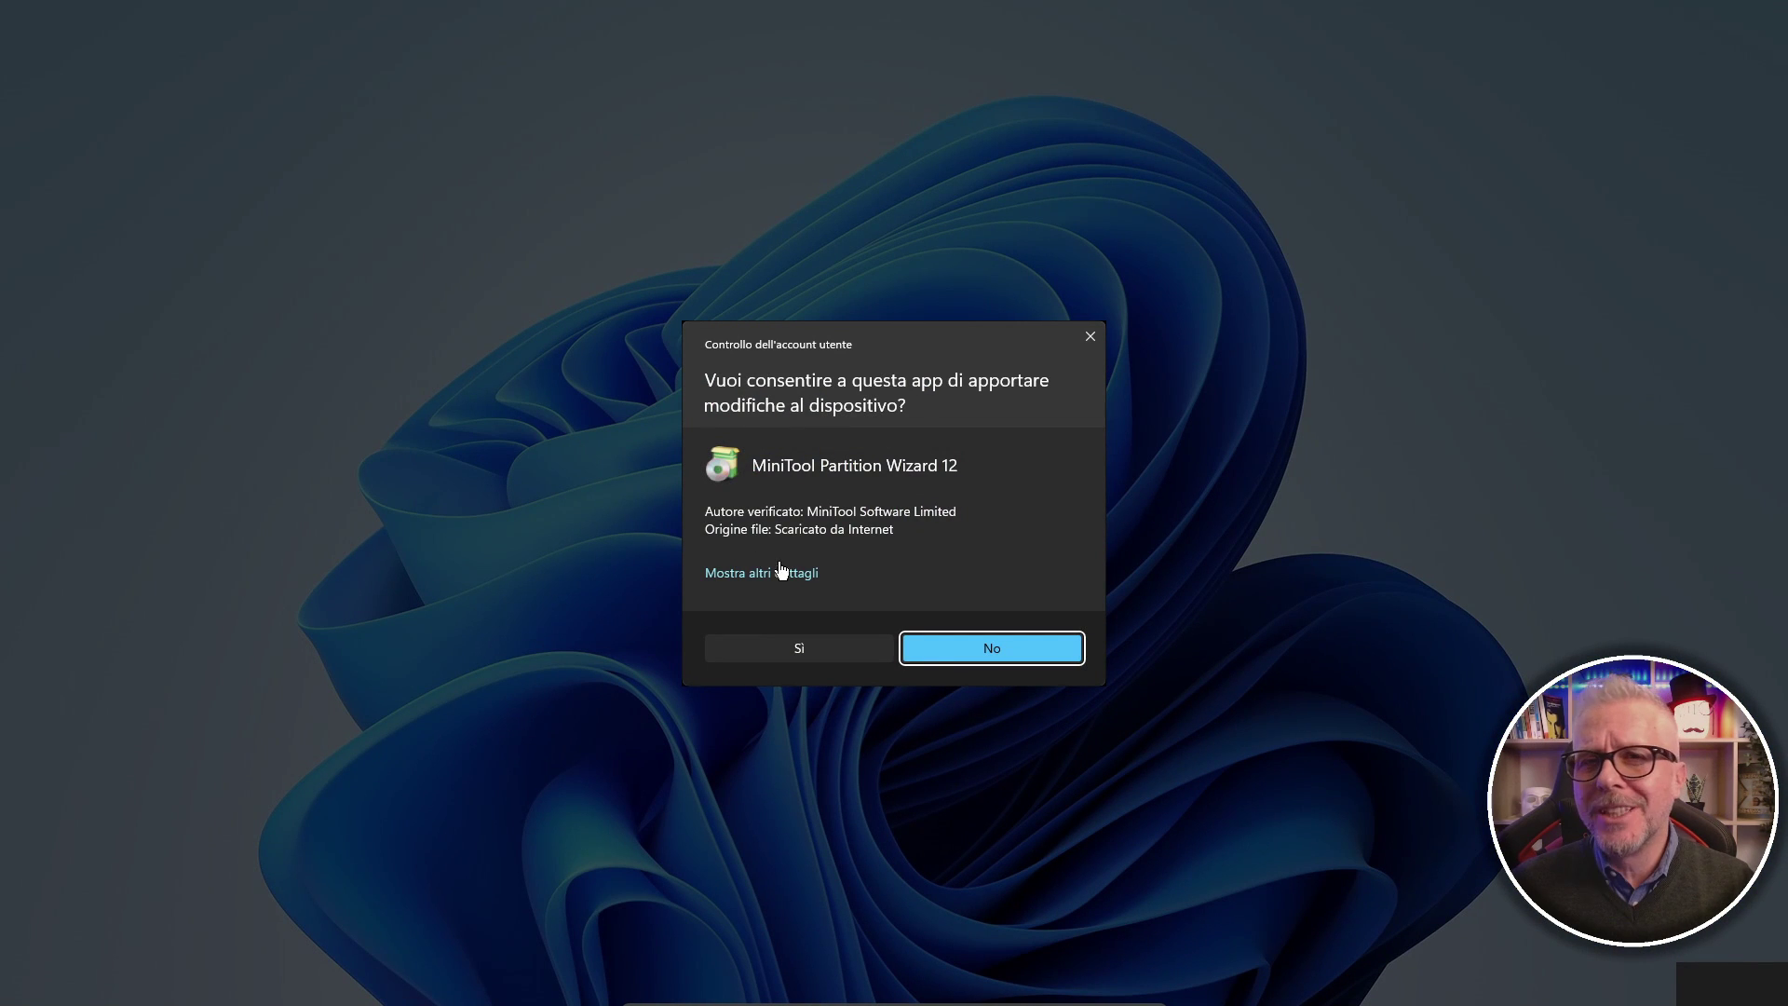
pyautogui.click(797, 646)
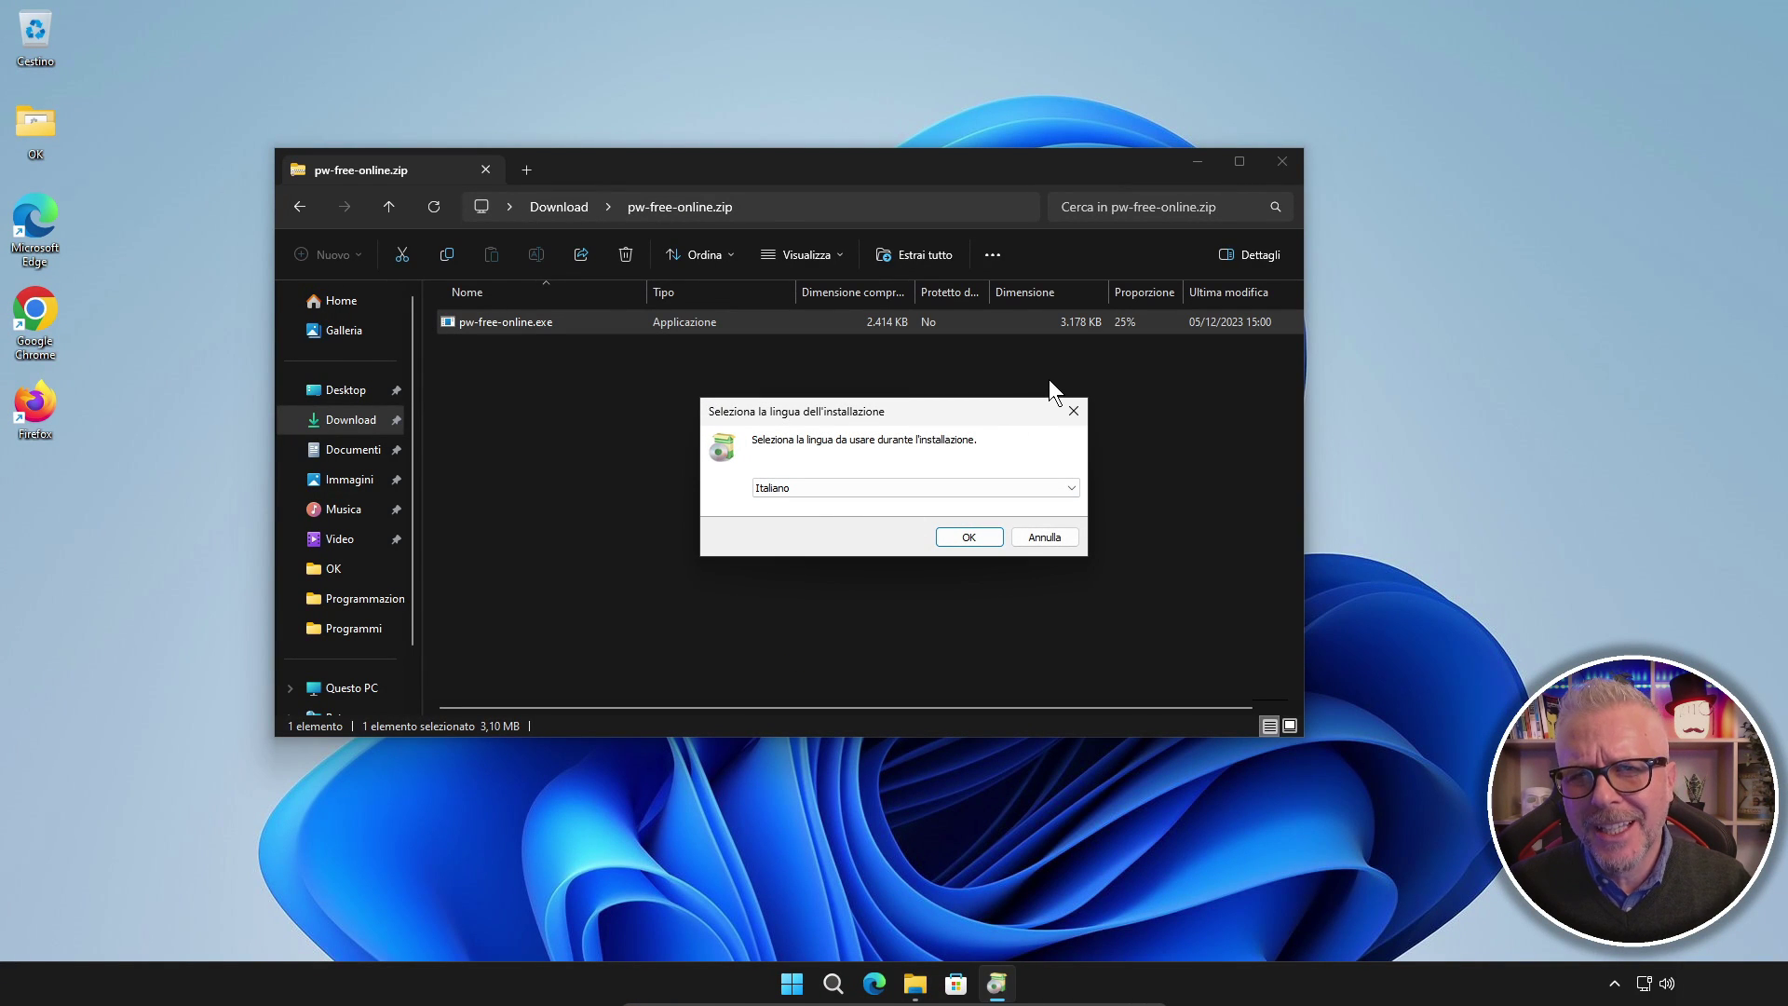
# Step: Close the archive's folder window and start the installation with Italiano as the language
pyautogui.click(1281, 158)
pyautogui.click(1281, 158)
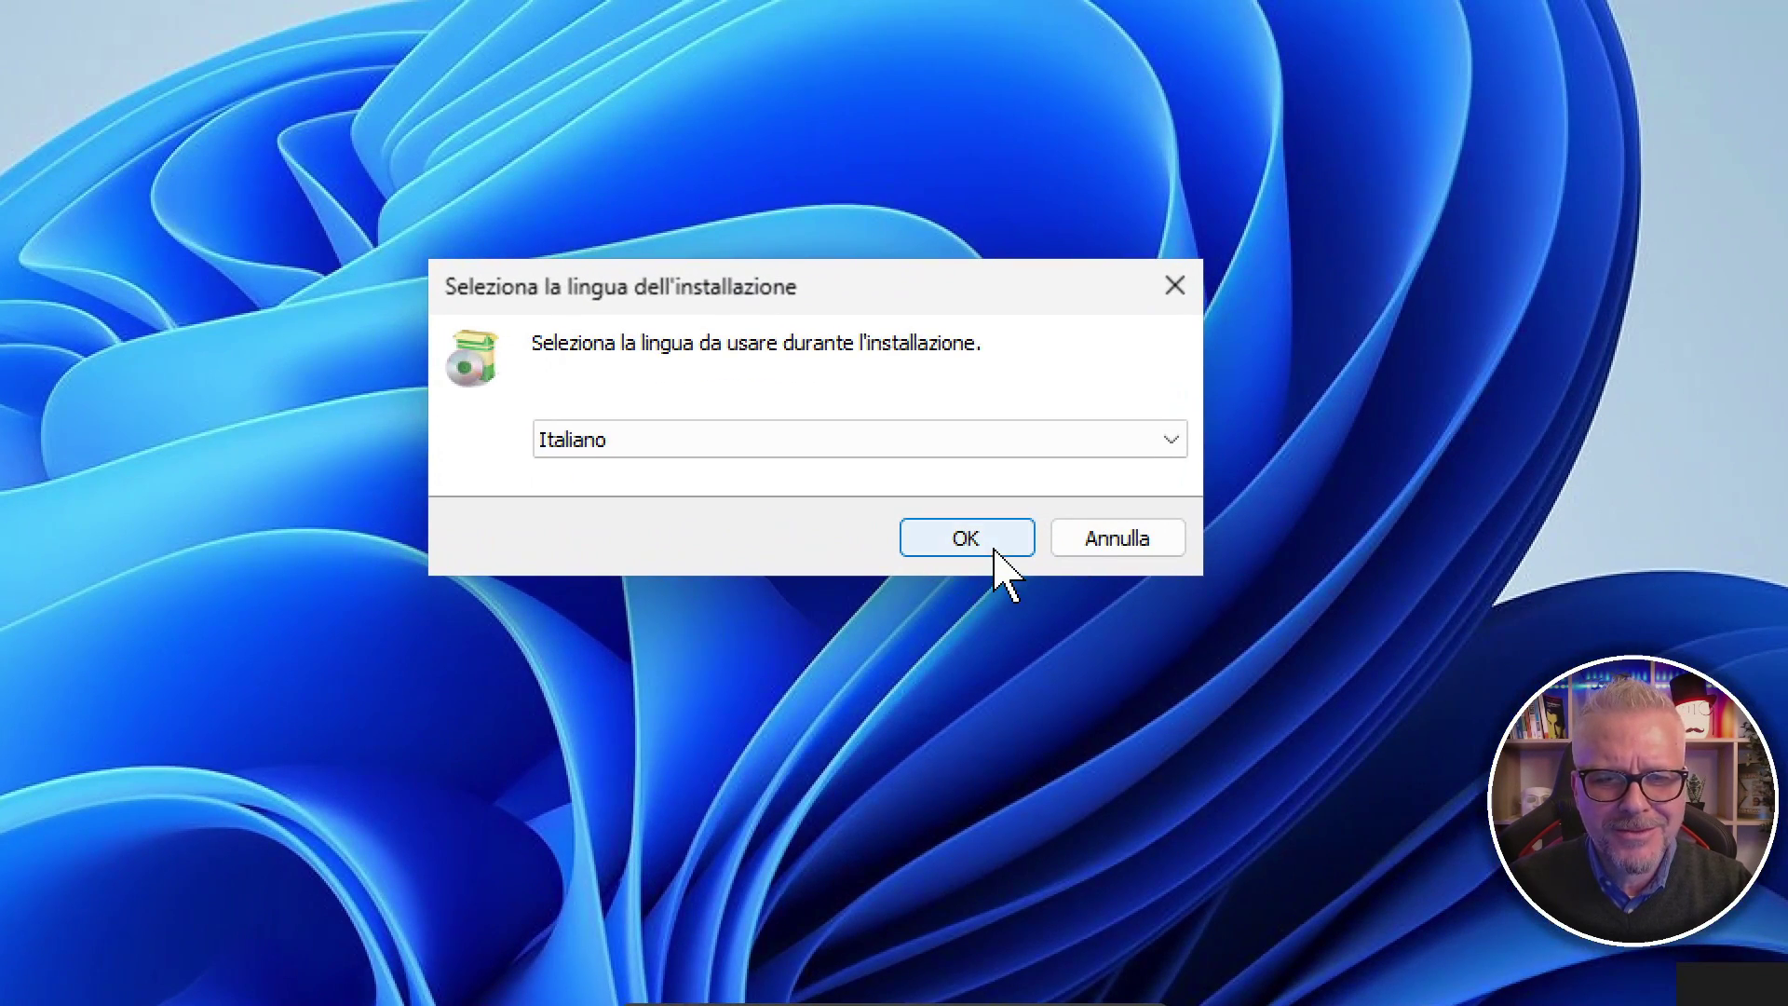
pyautogui.click(994, 549)
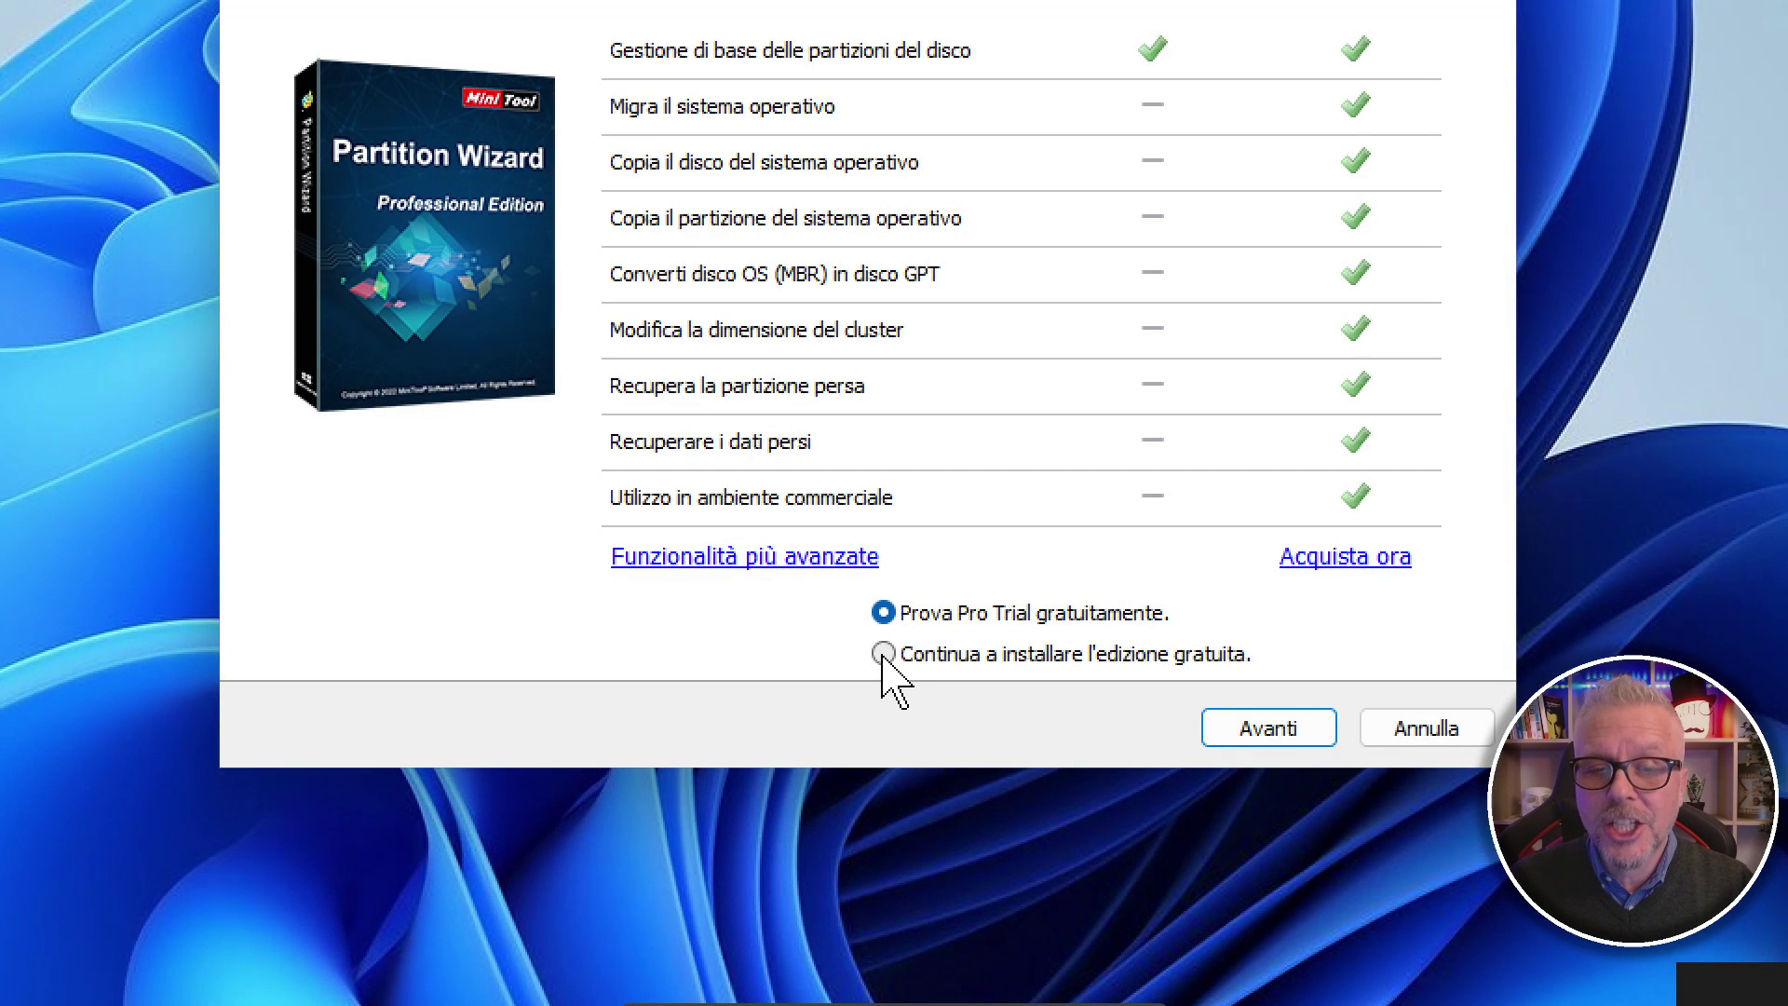
# Step: Install the free edition in the default folder with user-experience participation turned off, and launch MiniTool Partition Wizard
pyautogui.click(882, 654)
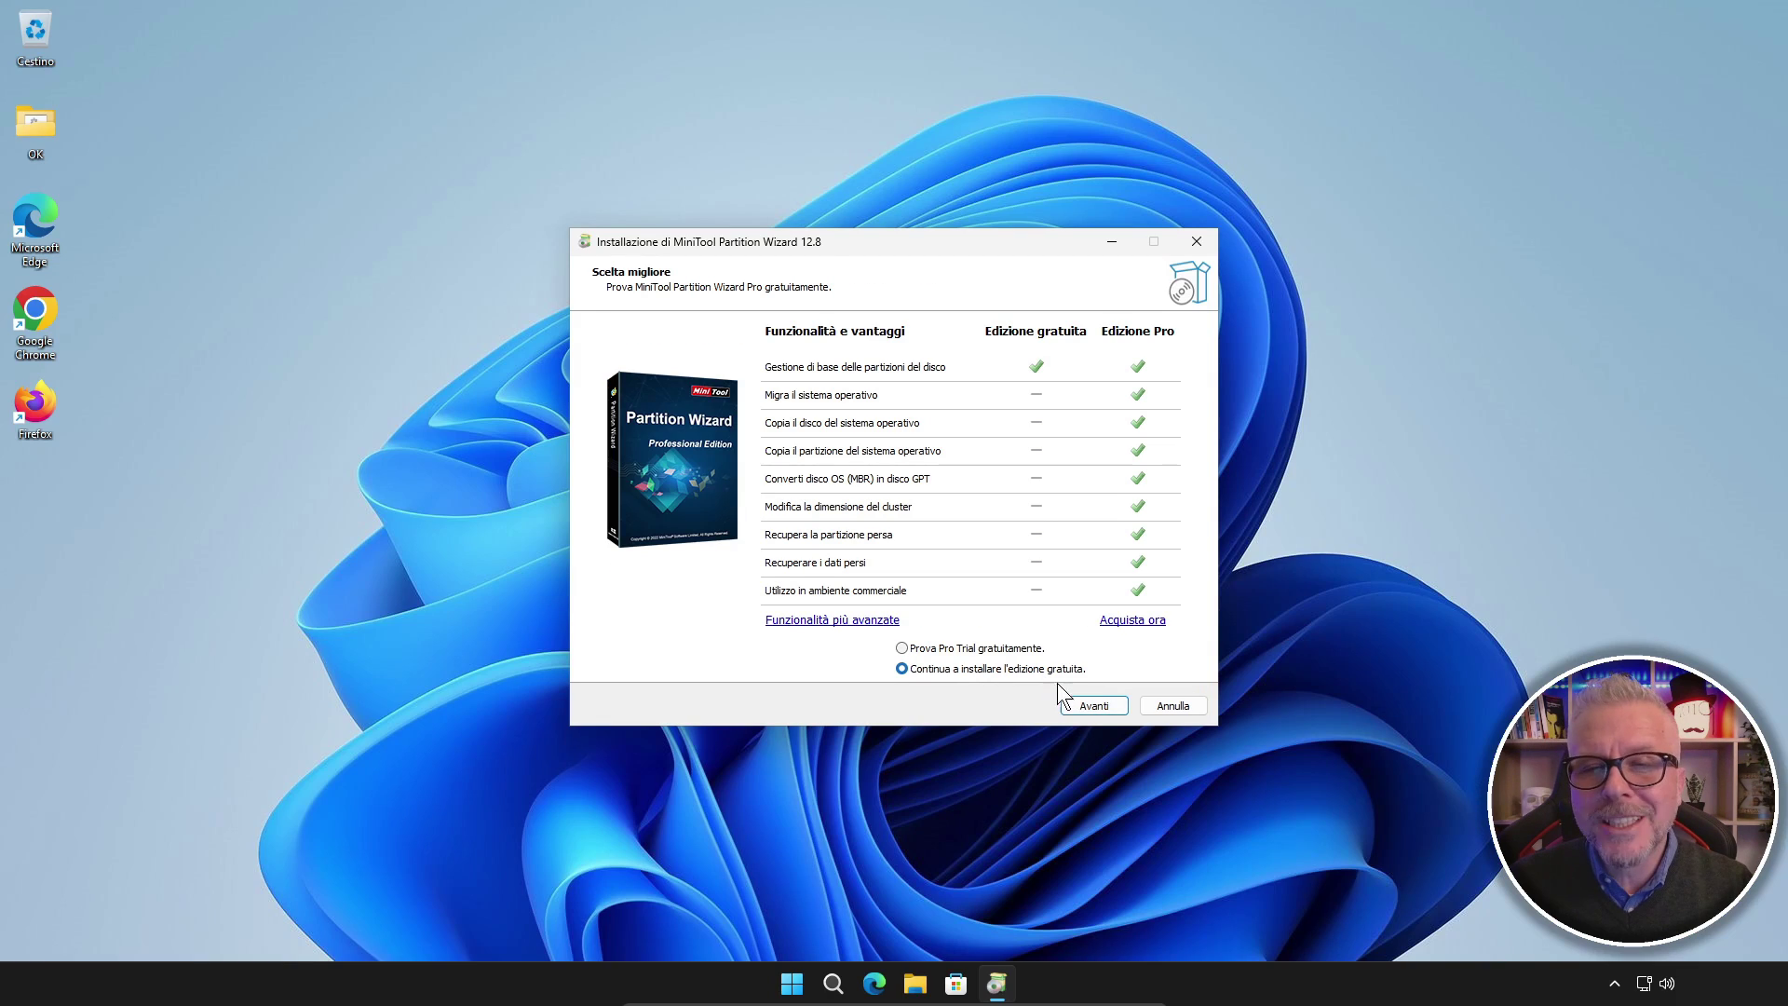
pyautogui.click(1095, 705)
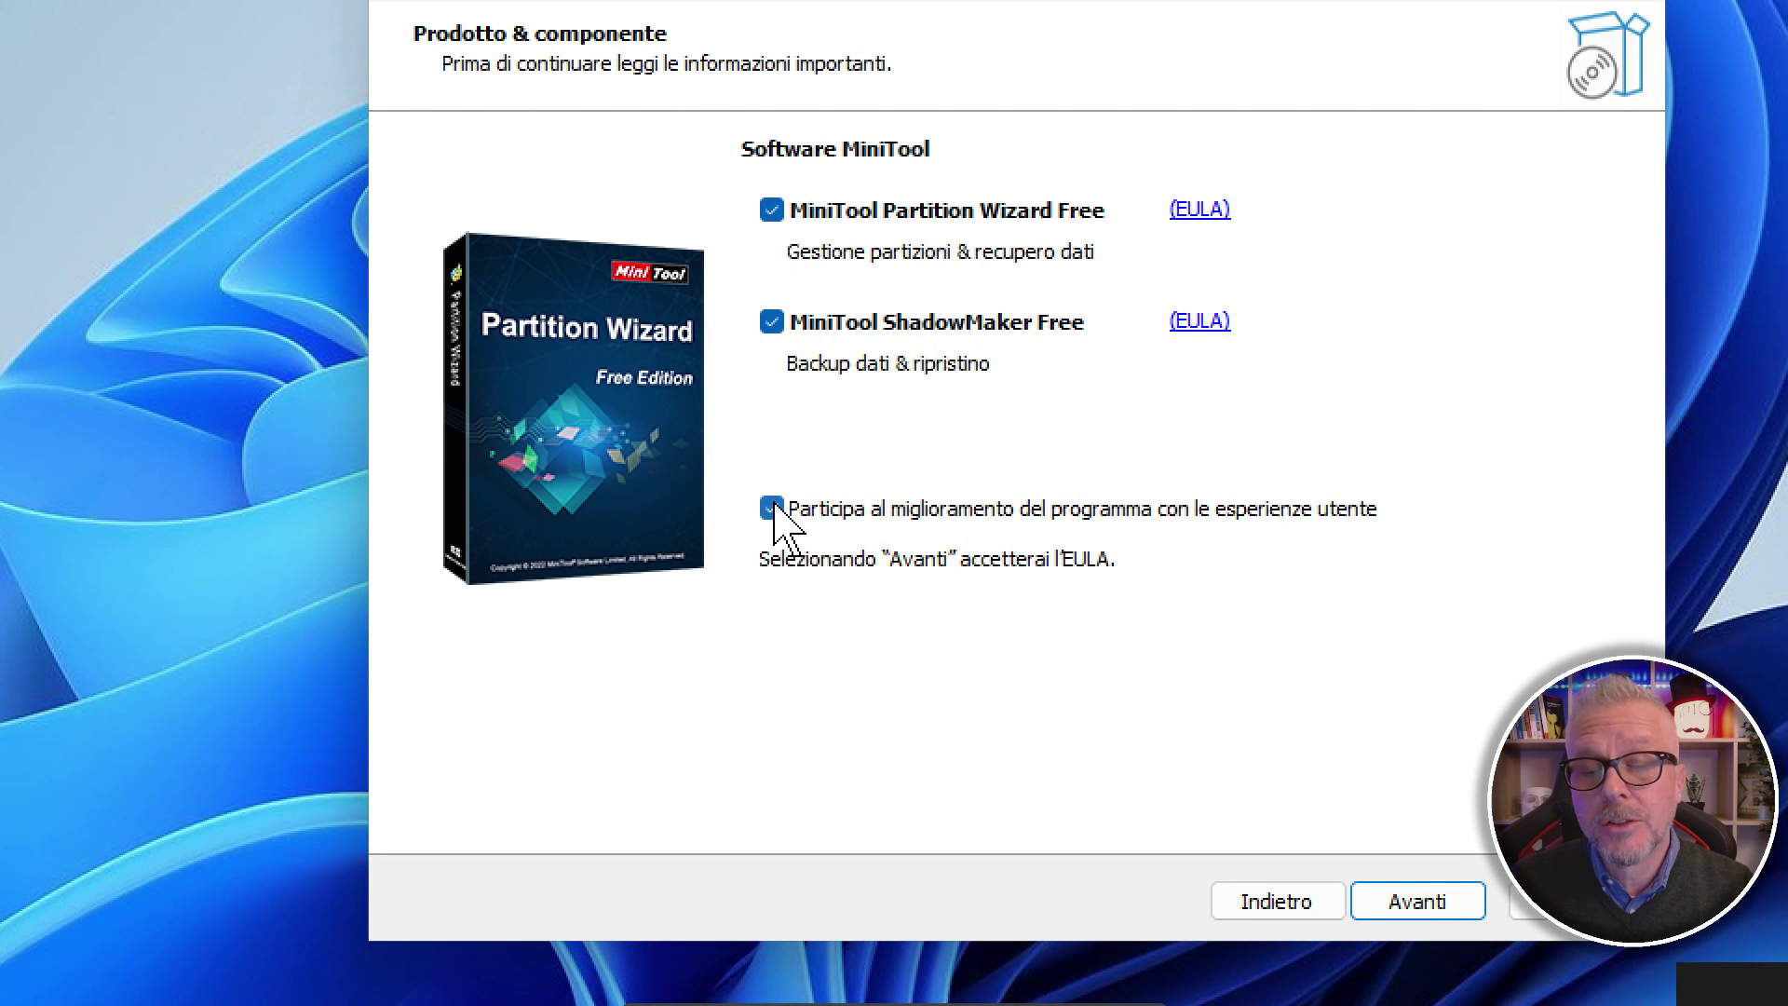
pyautogui.click(772, 508)
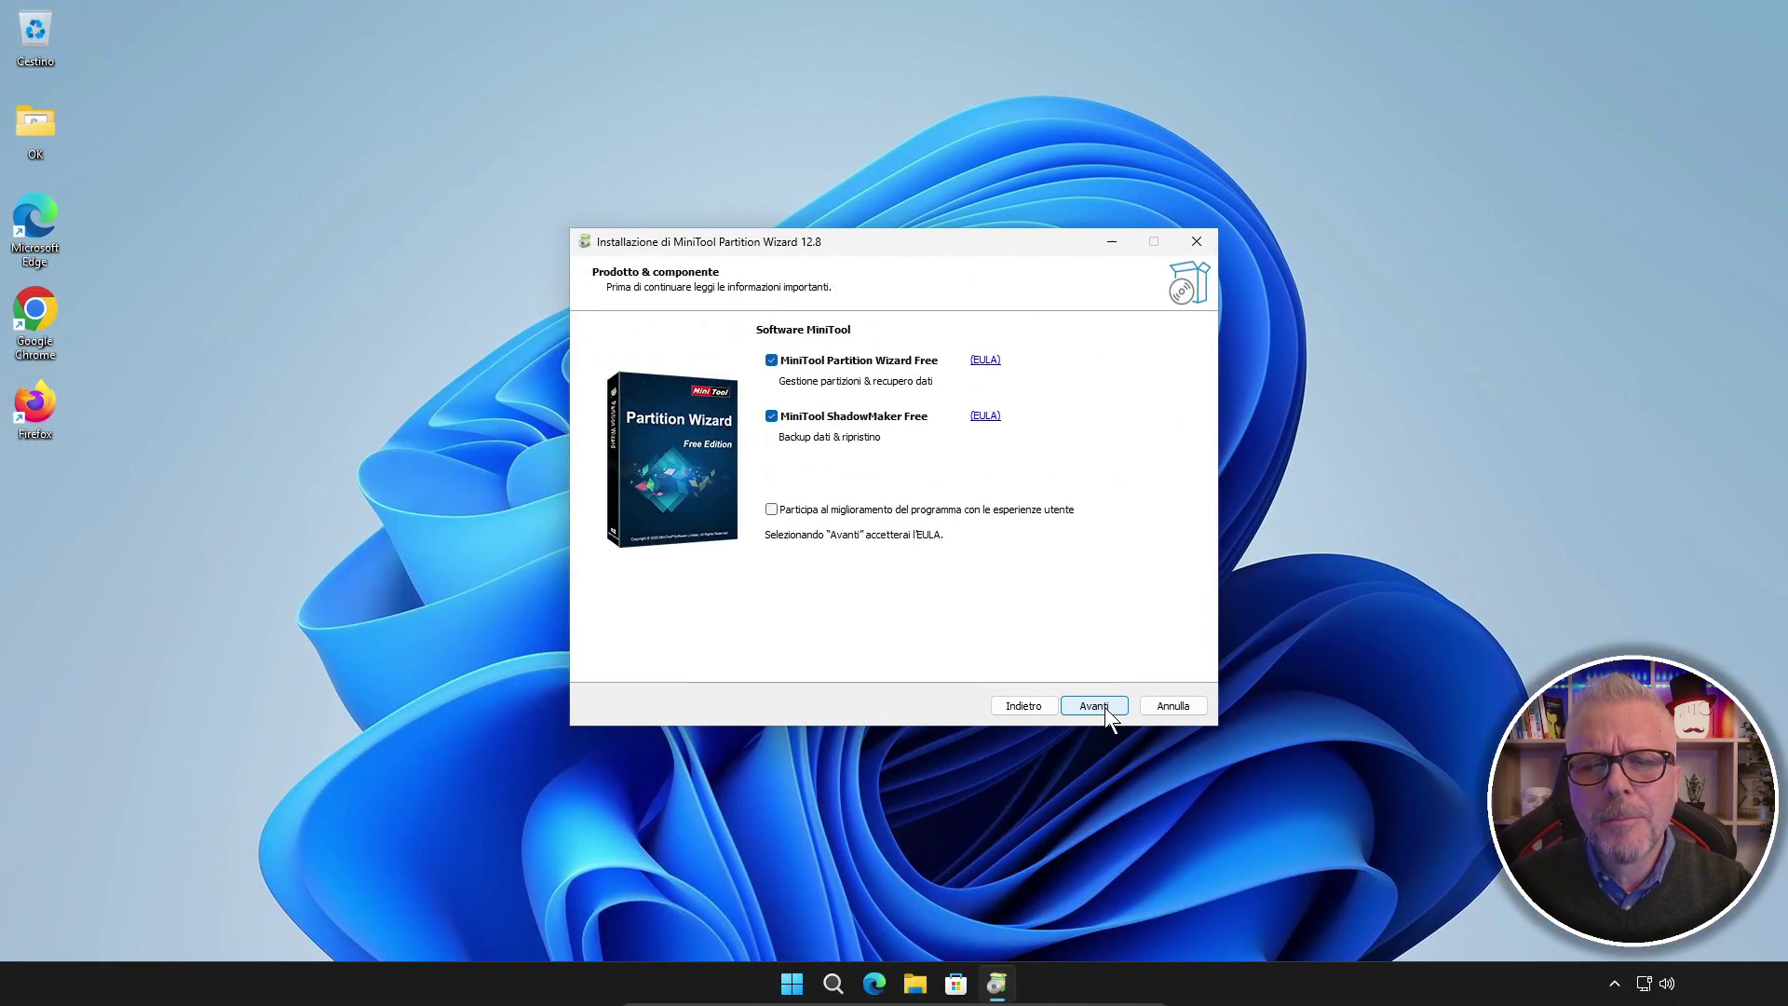
pyautogui.click(1097, 702)
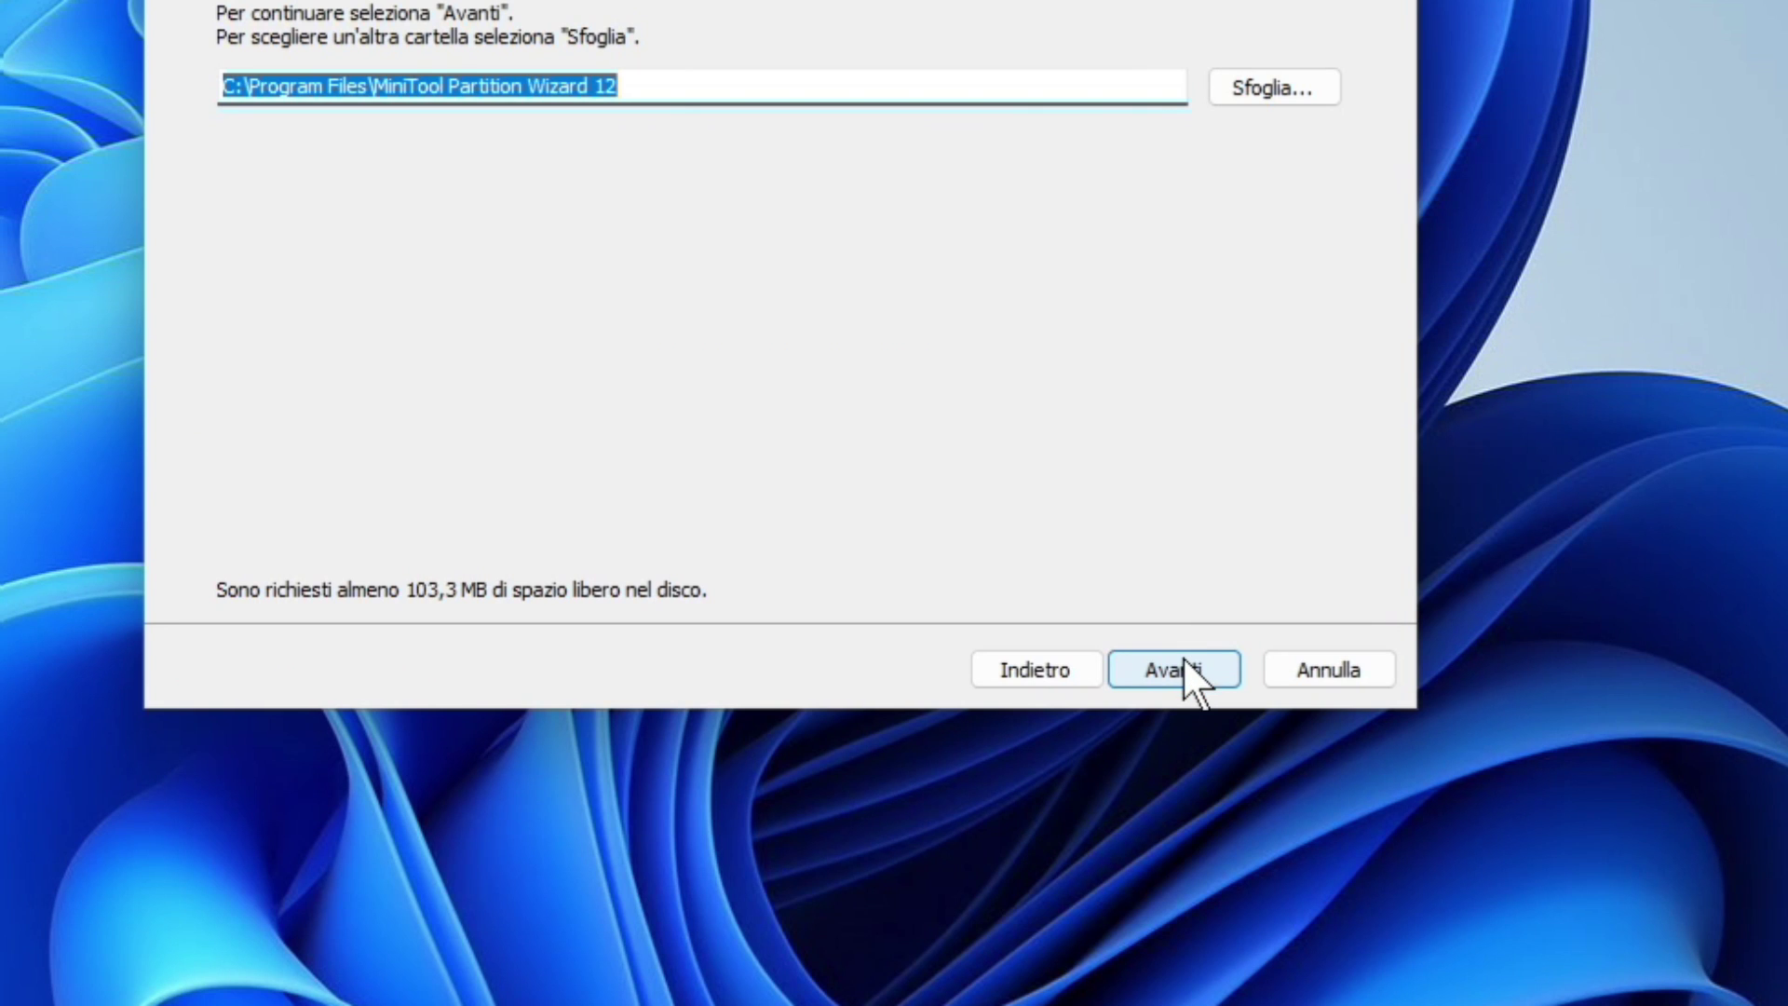
pyautogui.click(1182, 656)
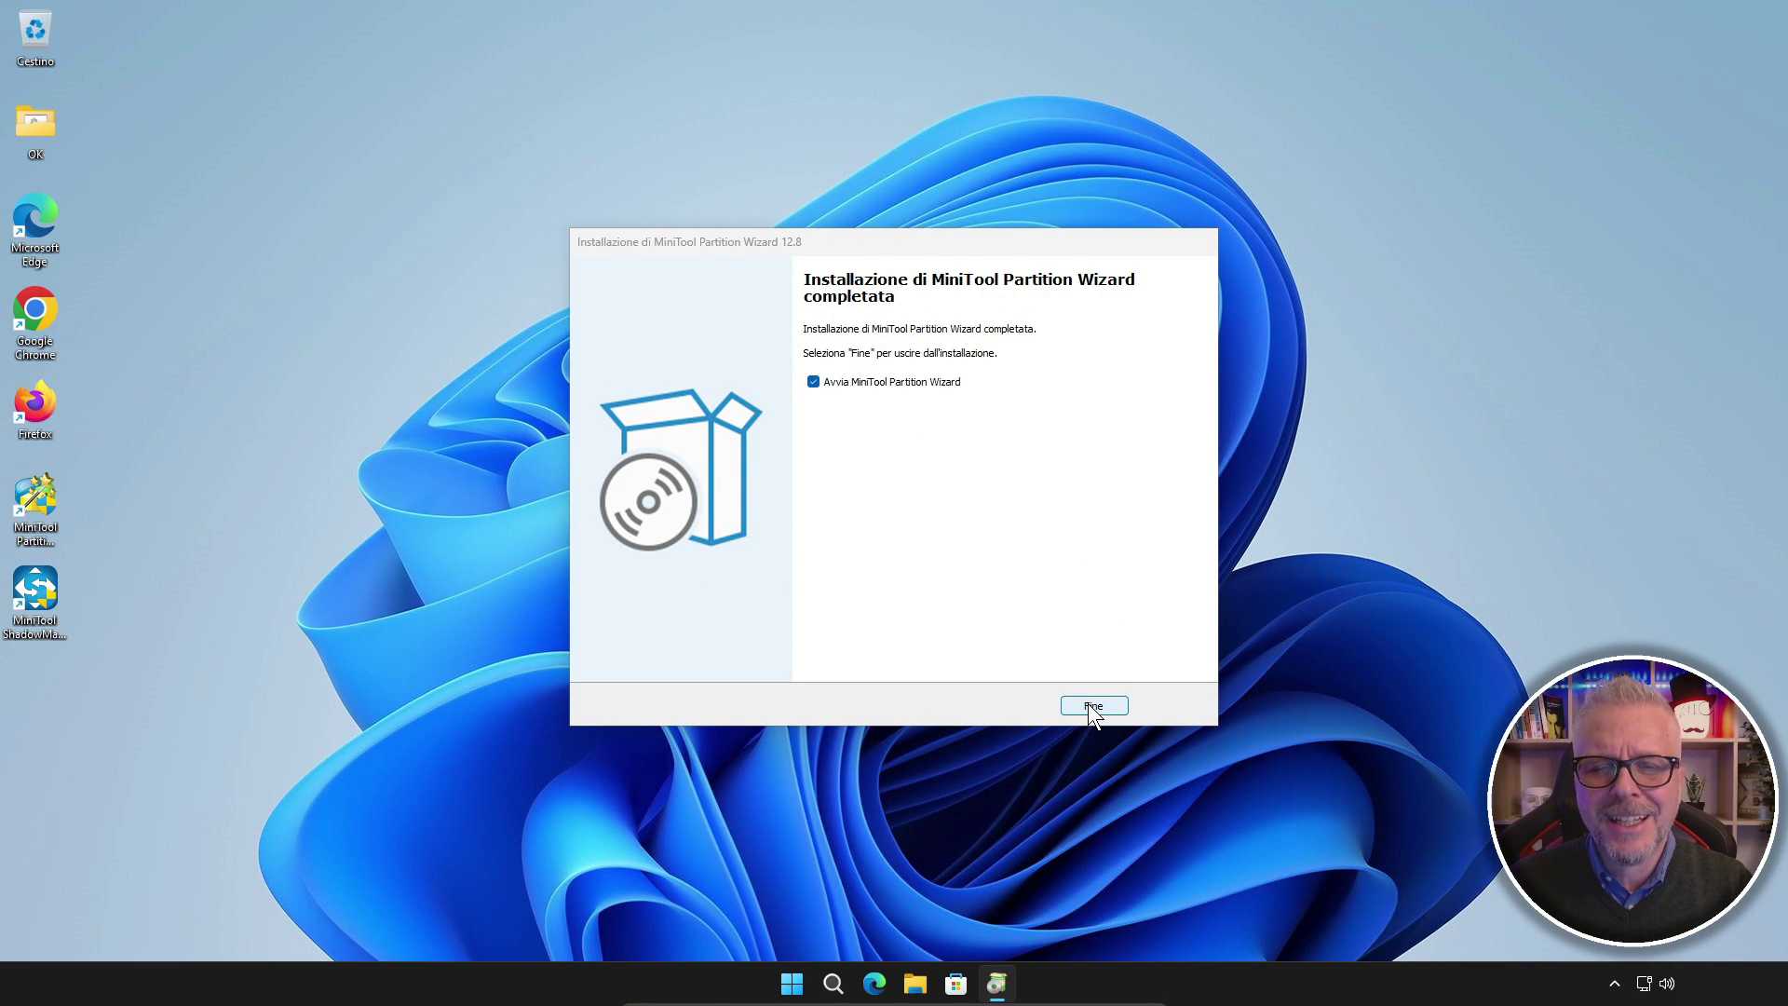
pyautogui.click(1201, 705)
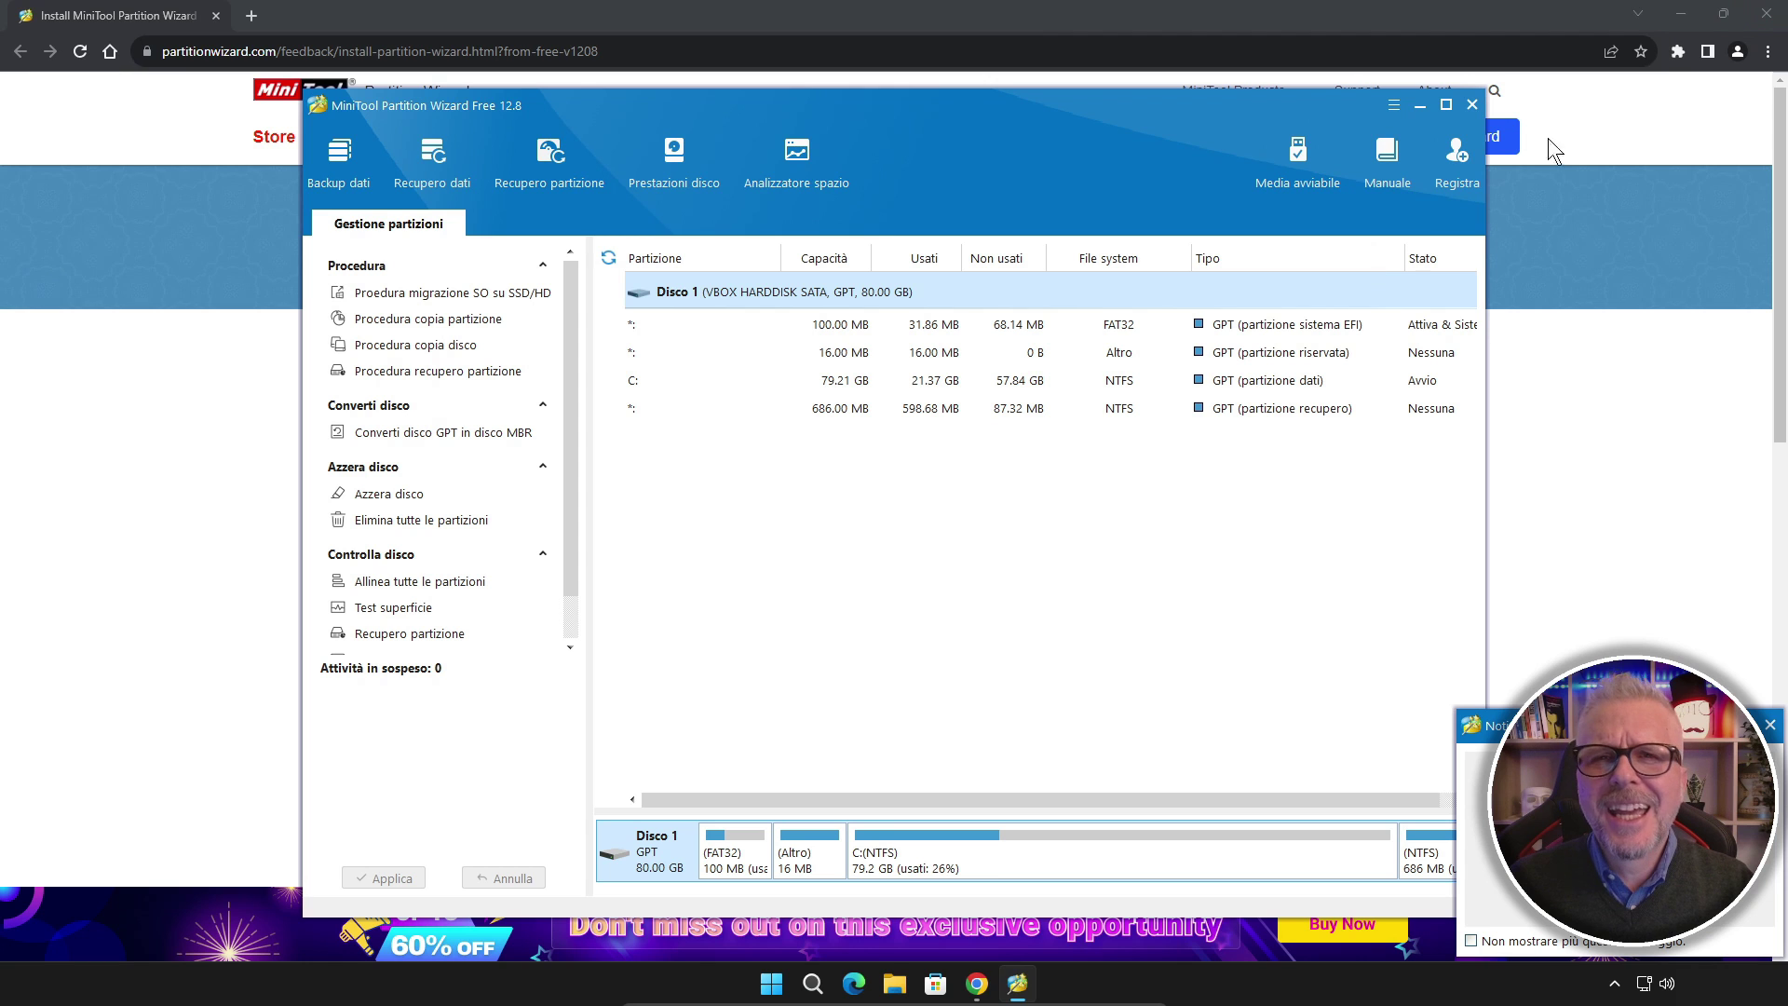
# Step: Close the browser page opened by the installer and dismiss the Notizie pop-up so that it is not shown again
pyautogui.click(1767, 15)
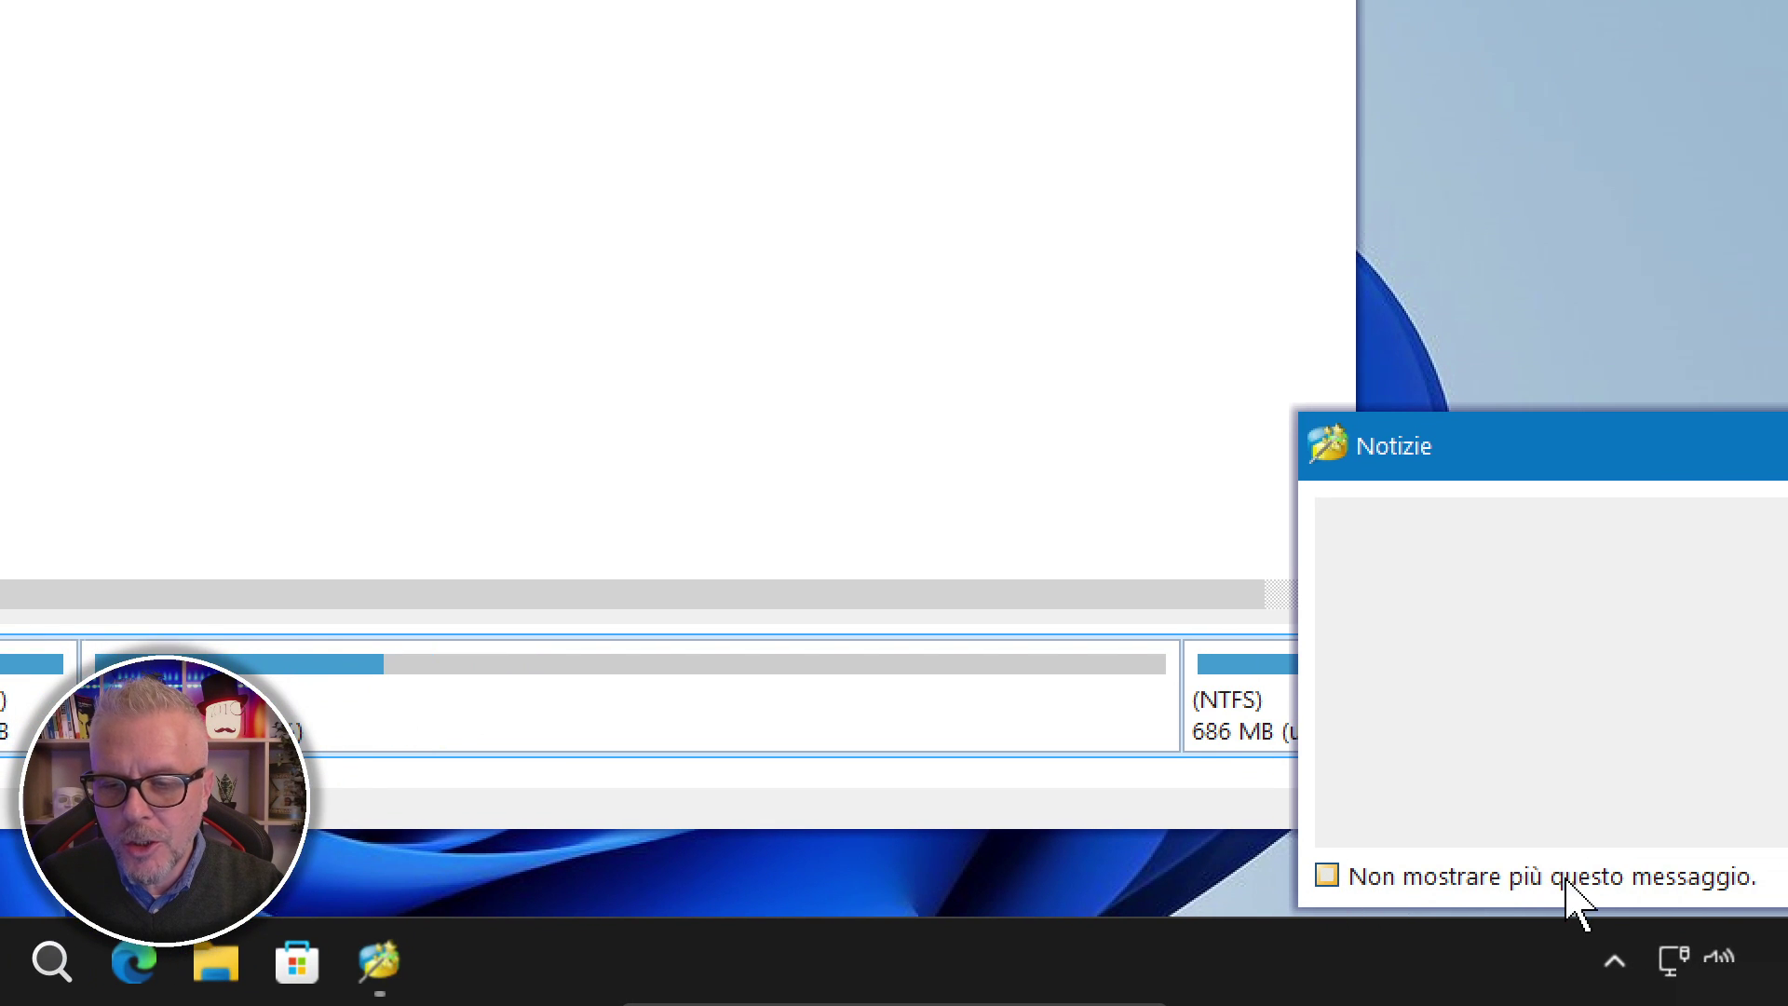
pyautogui.click(1326, 876)
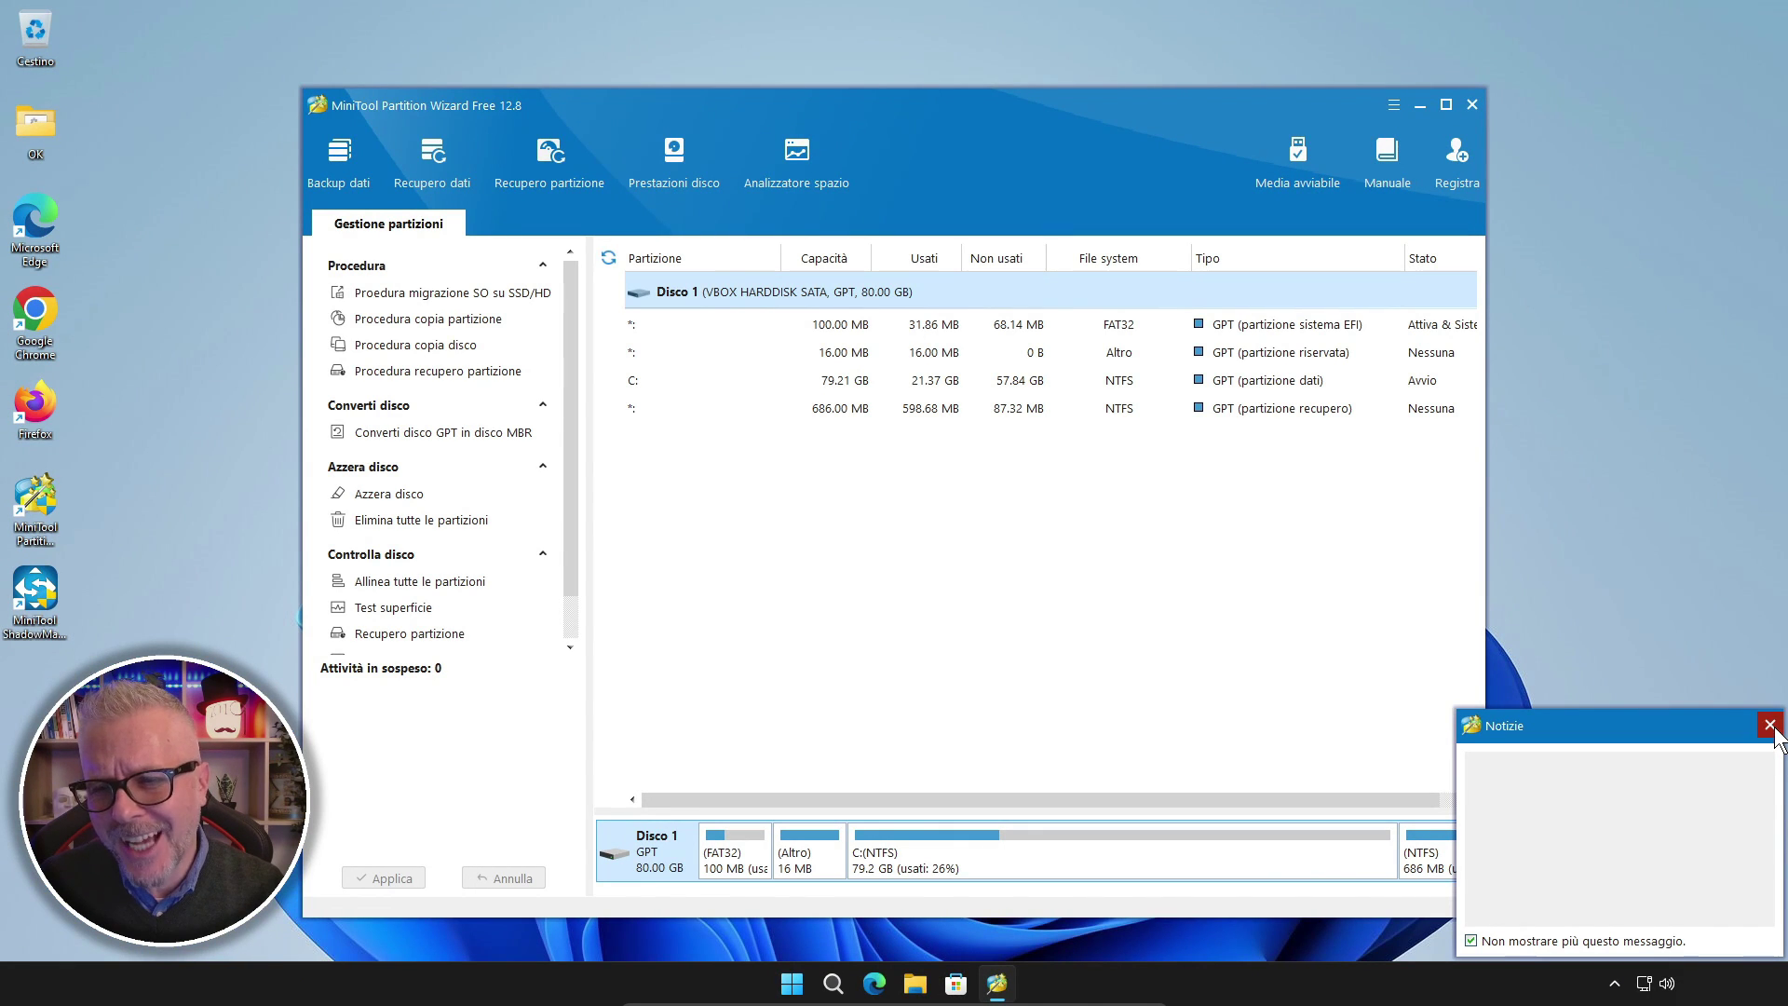
pyautogui.click(1770, 726)
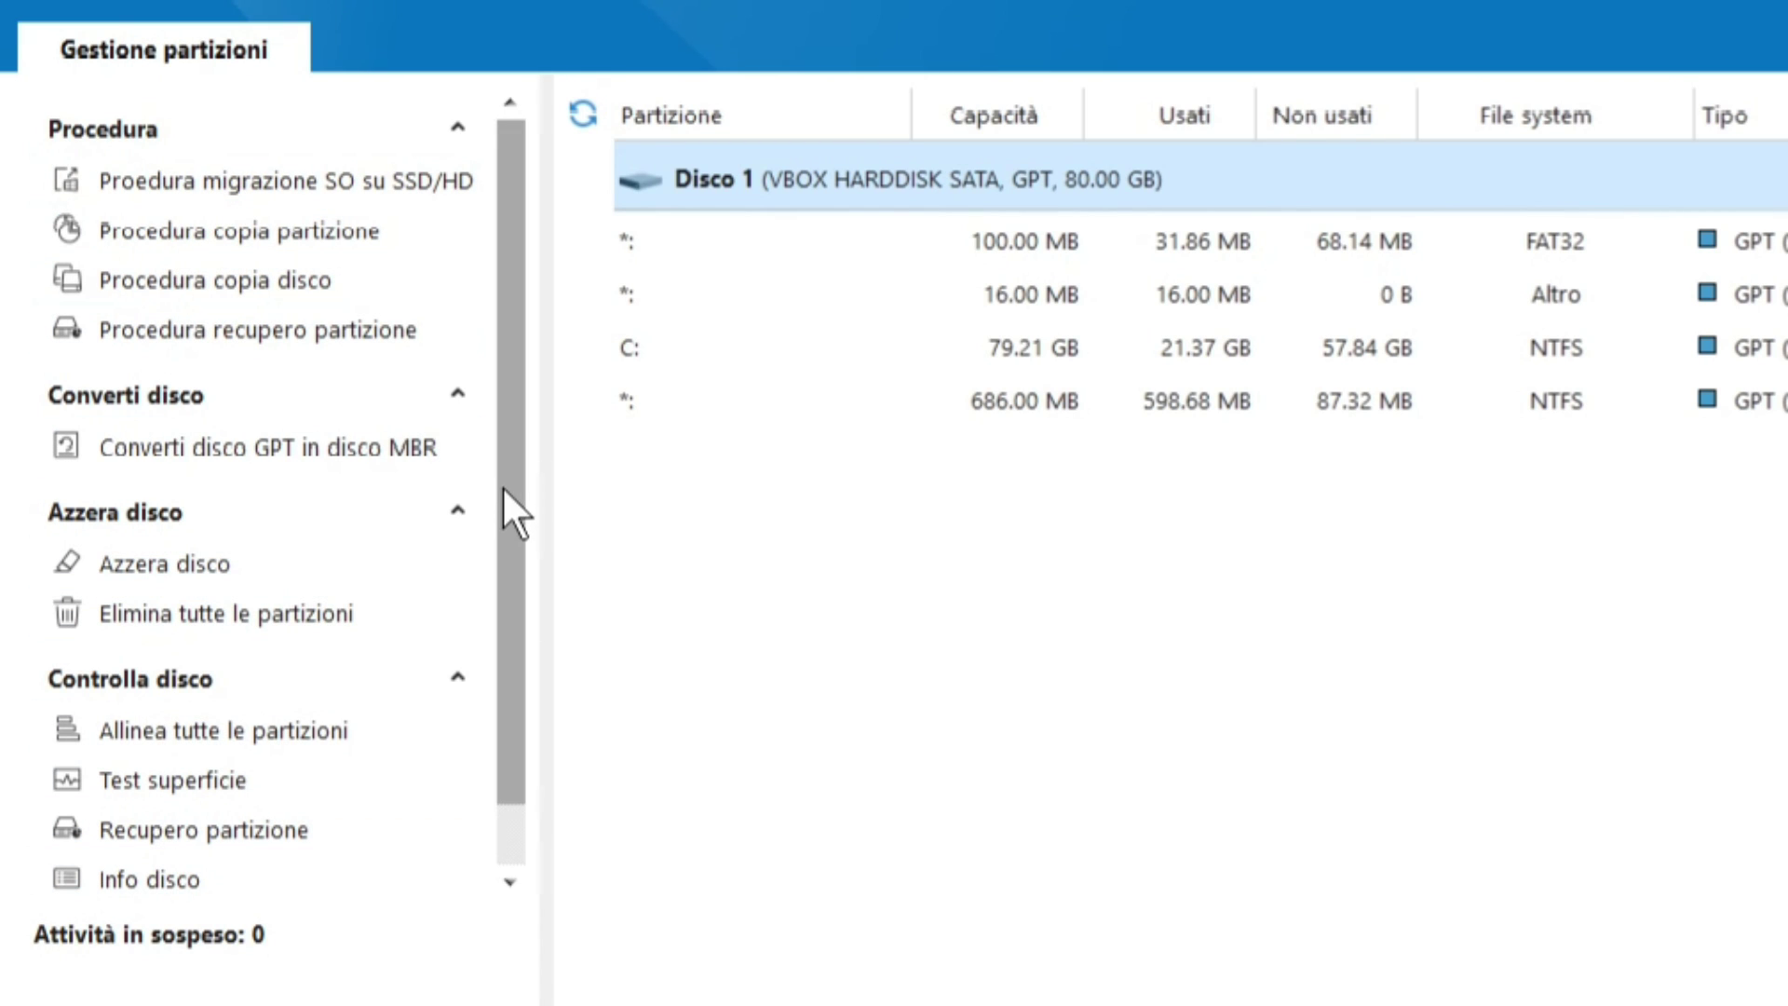
# Step: Look through the available disk operations and view the partition recovery wizard's welcome page, leaving without running it
pyautogui.moveTo(511, 507); pyautogui.dragTo(499, 707)
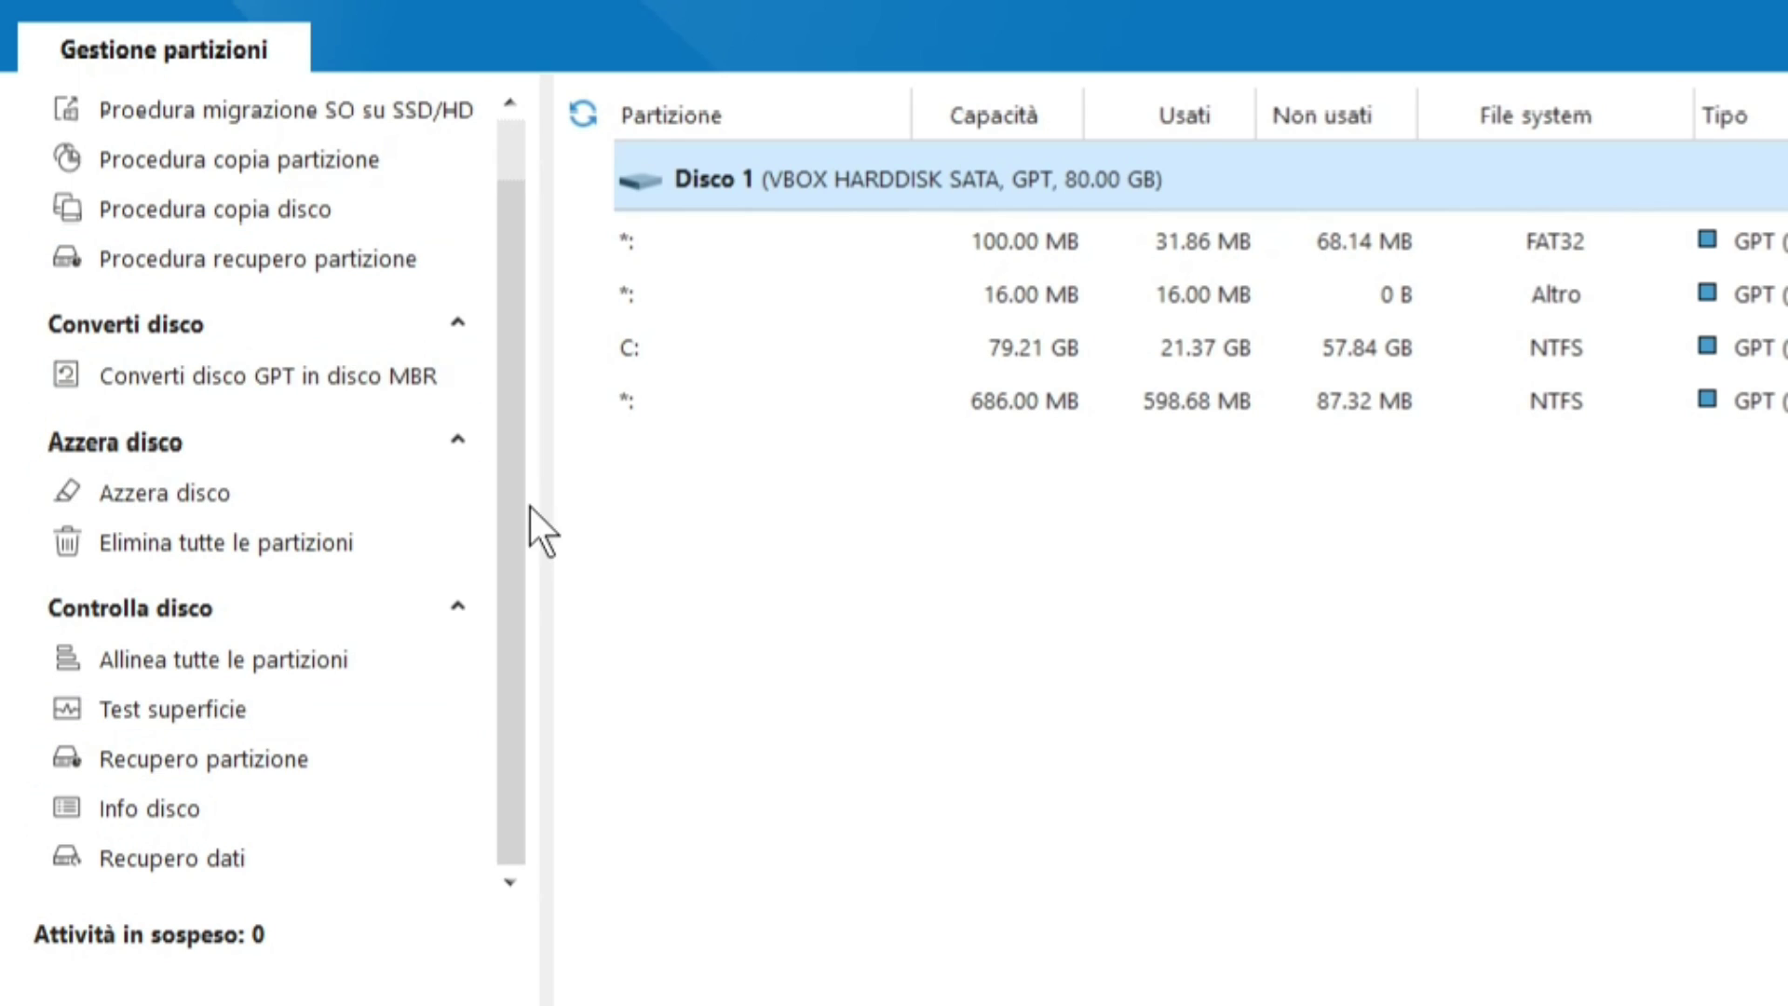
pyautogui.moveTo(509, 536); pyautogui.dragTo(522, 226)
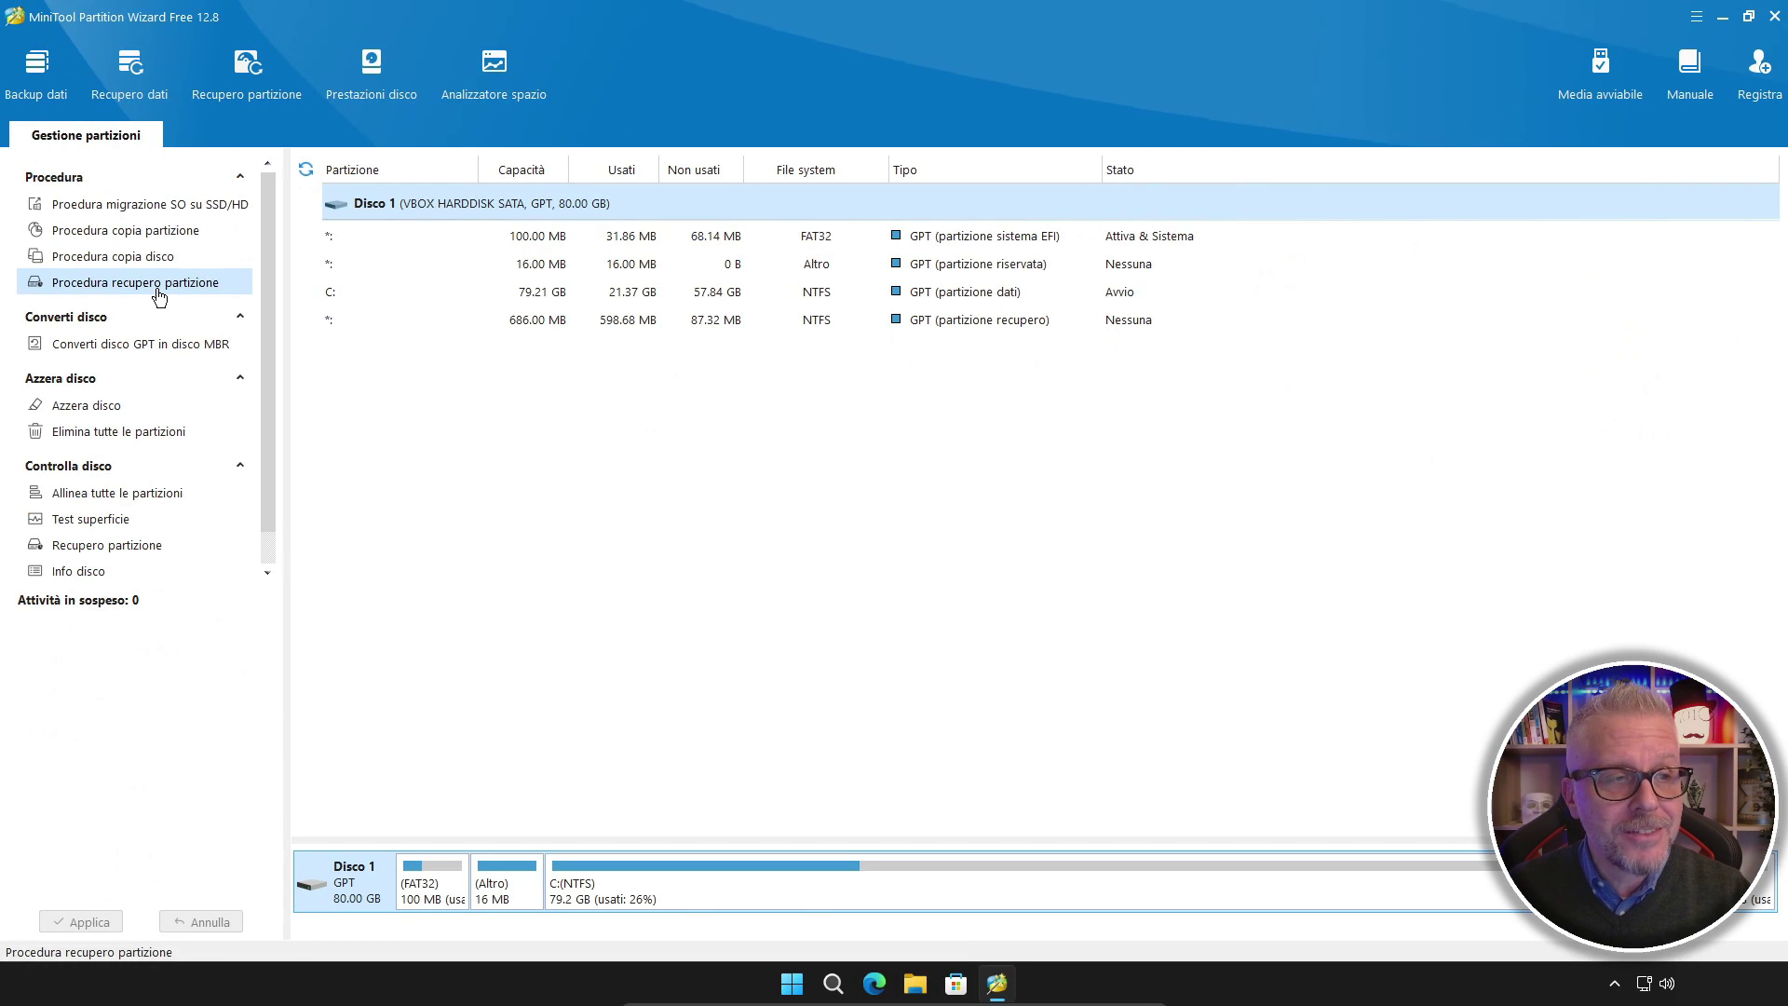
pyautogui.click(159, 293)
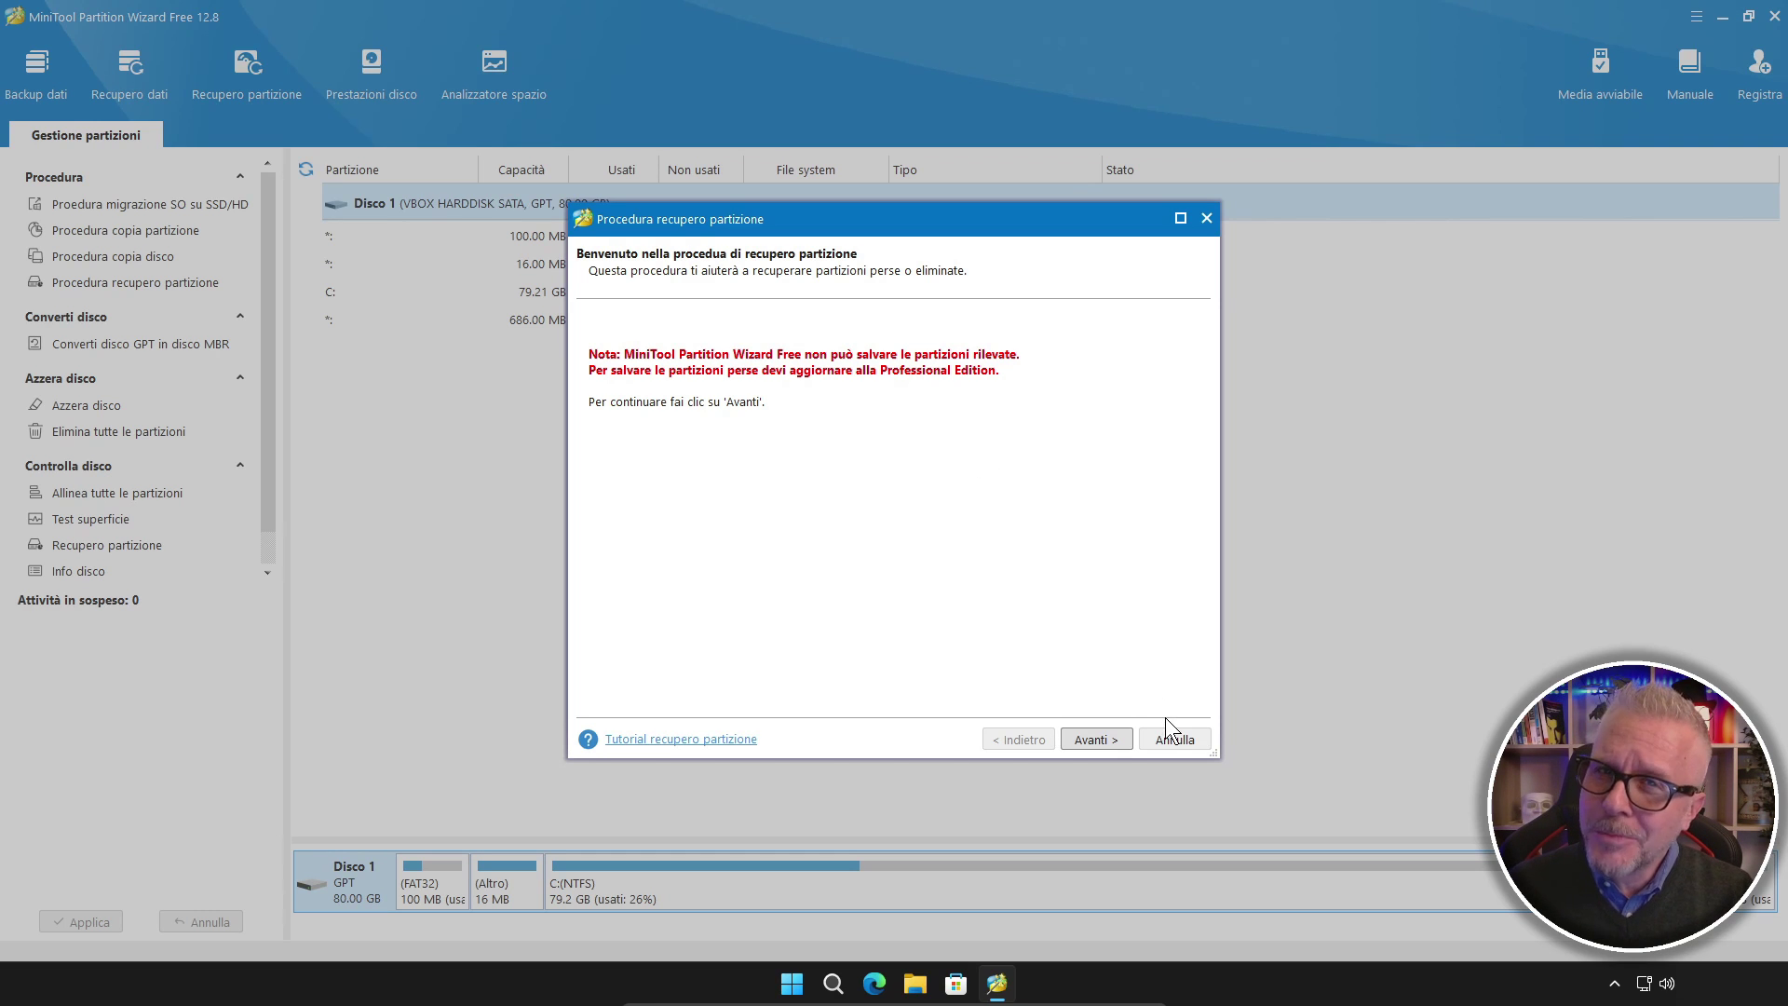
pyautogui.click(1175, 740)
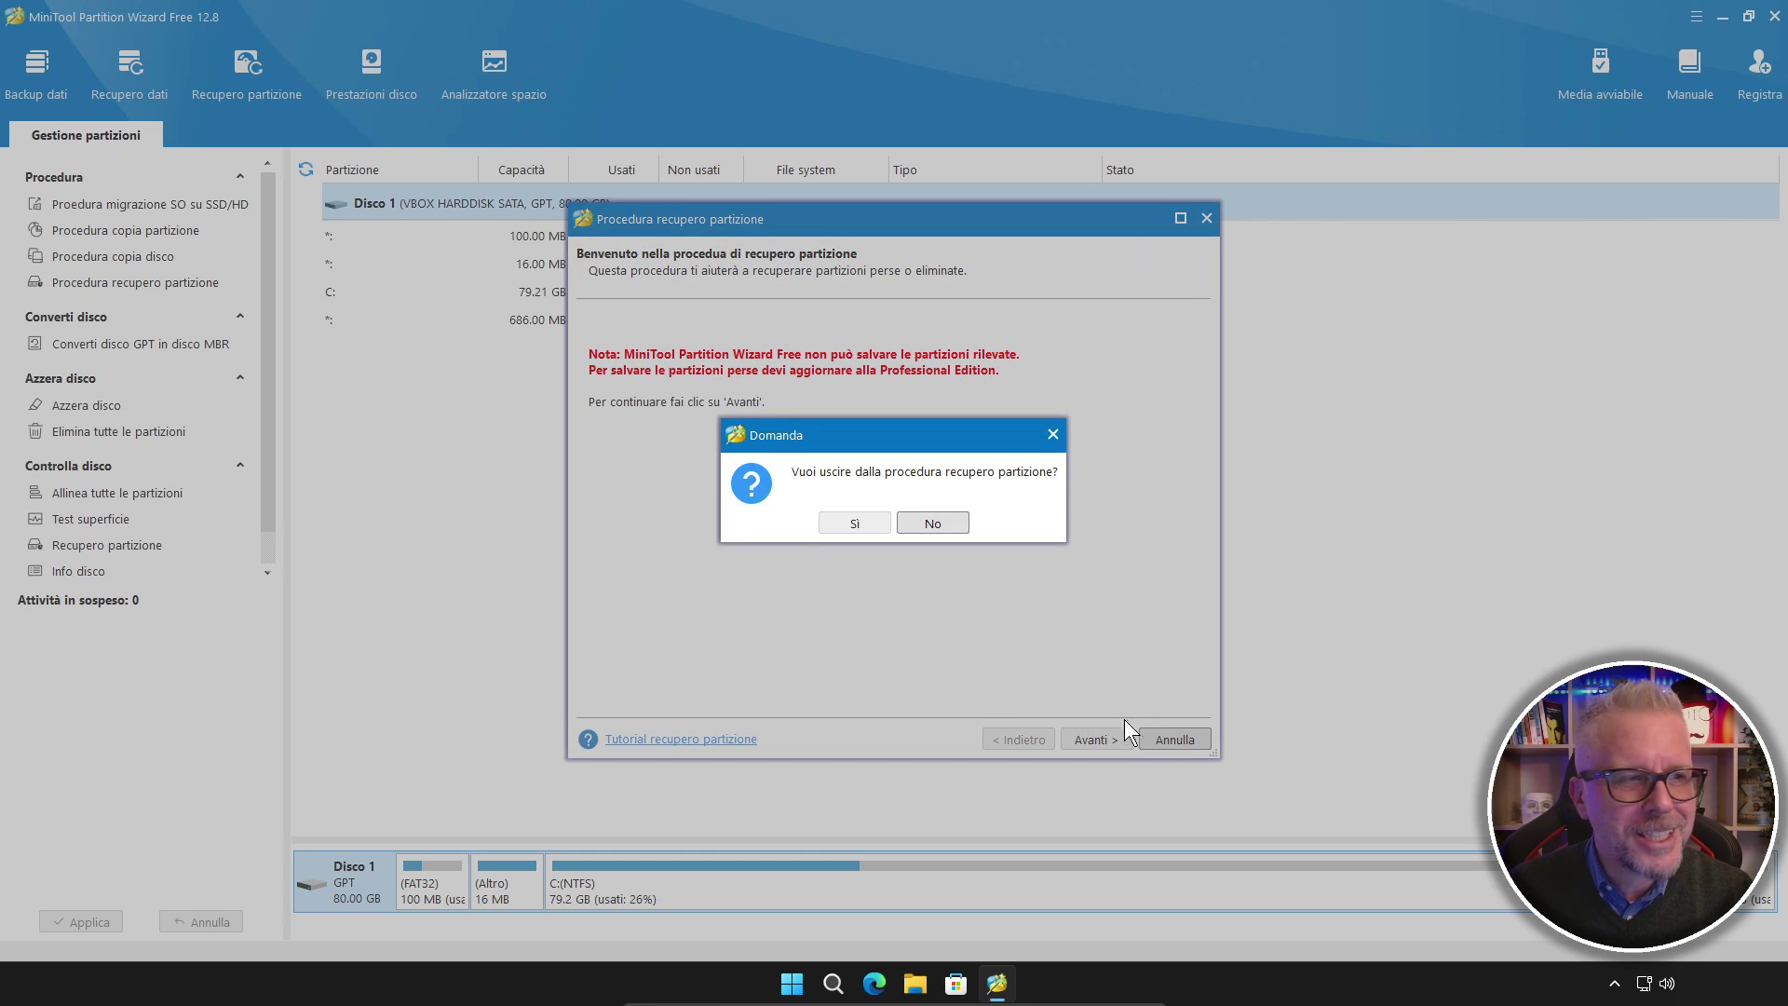
pyautogui.click(858, 523)
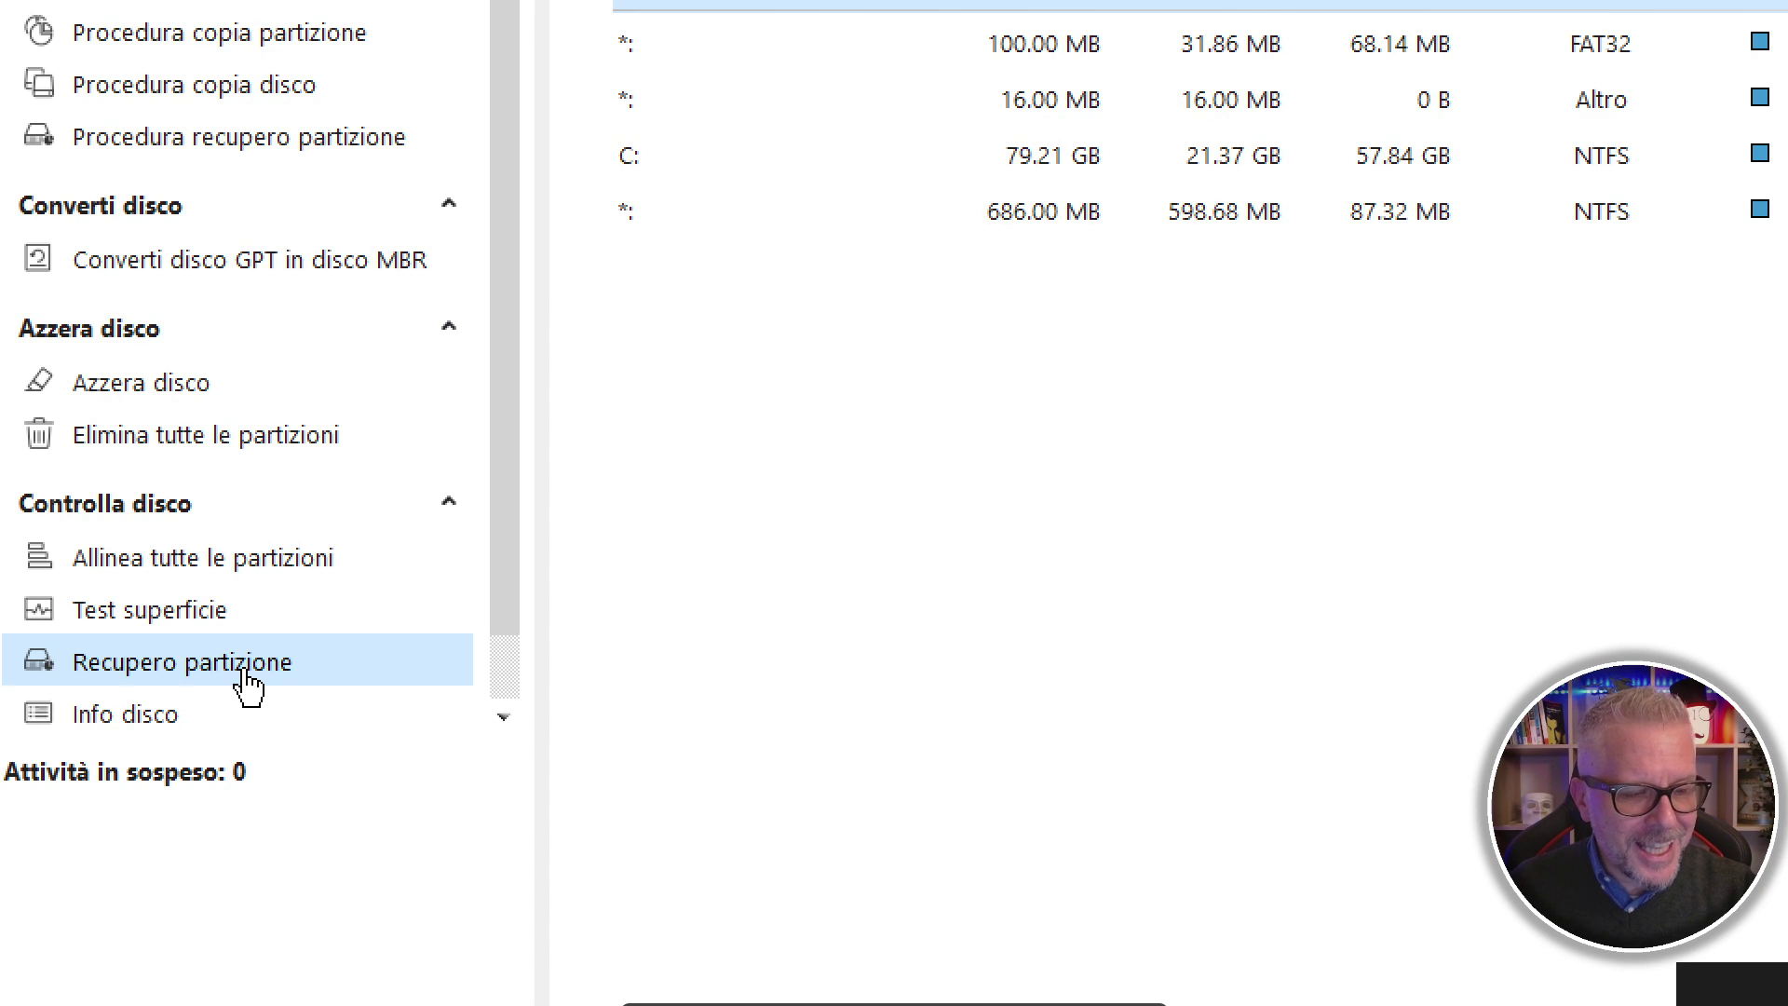
# Step: View the disk information of Disco 1 and select its C: partition
pyautogui.click(158, 721)
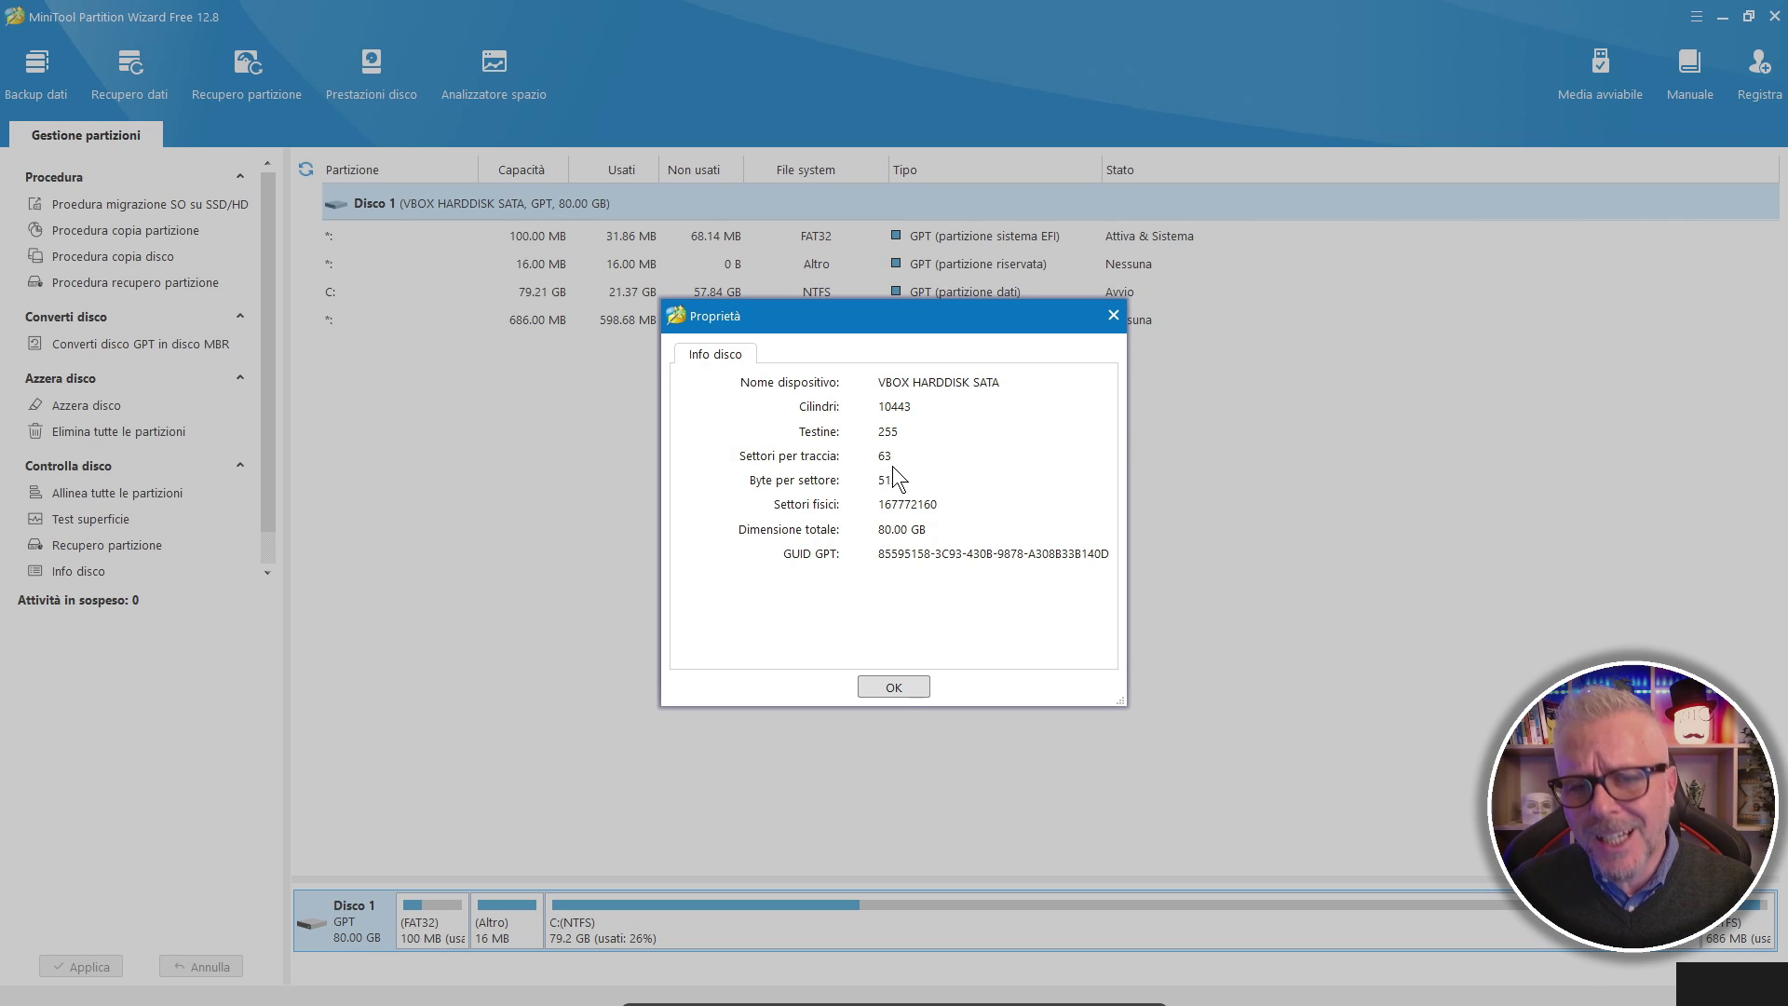
pyautogui.click(892, 689)
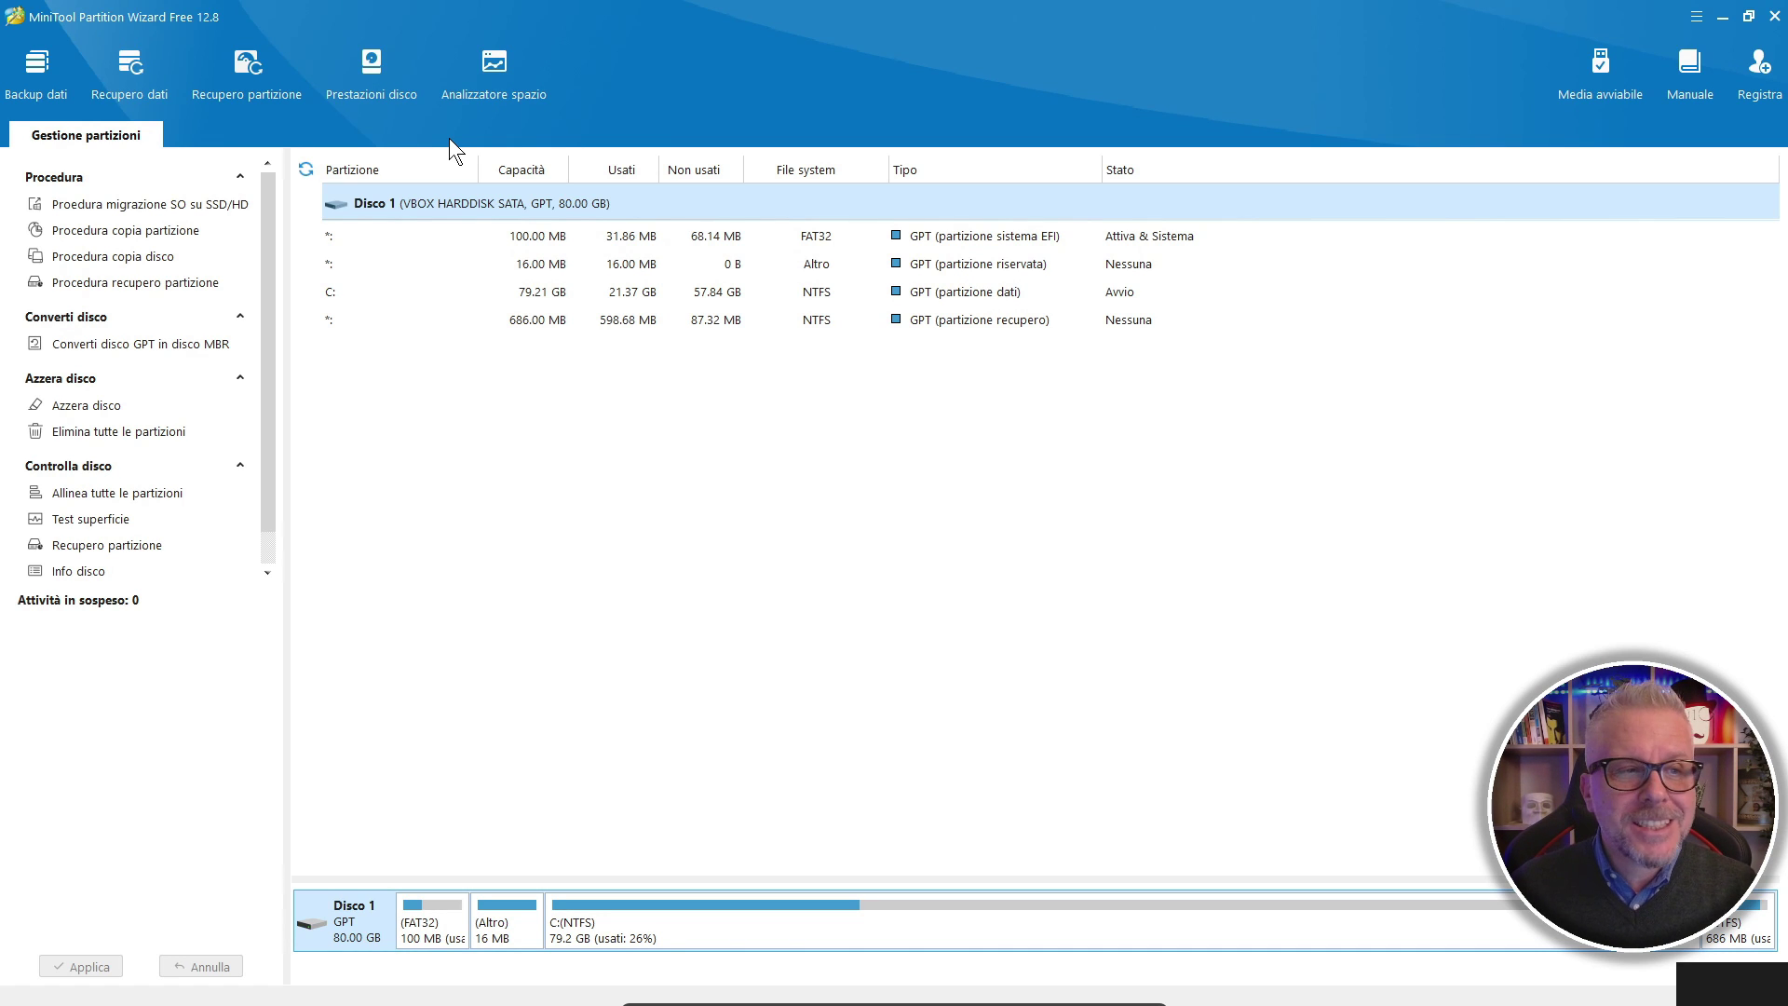
pyautogui.click(531, 296)
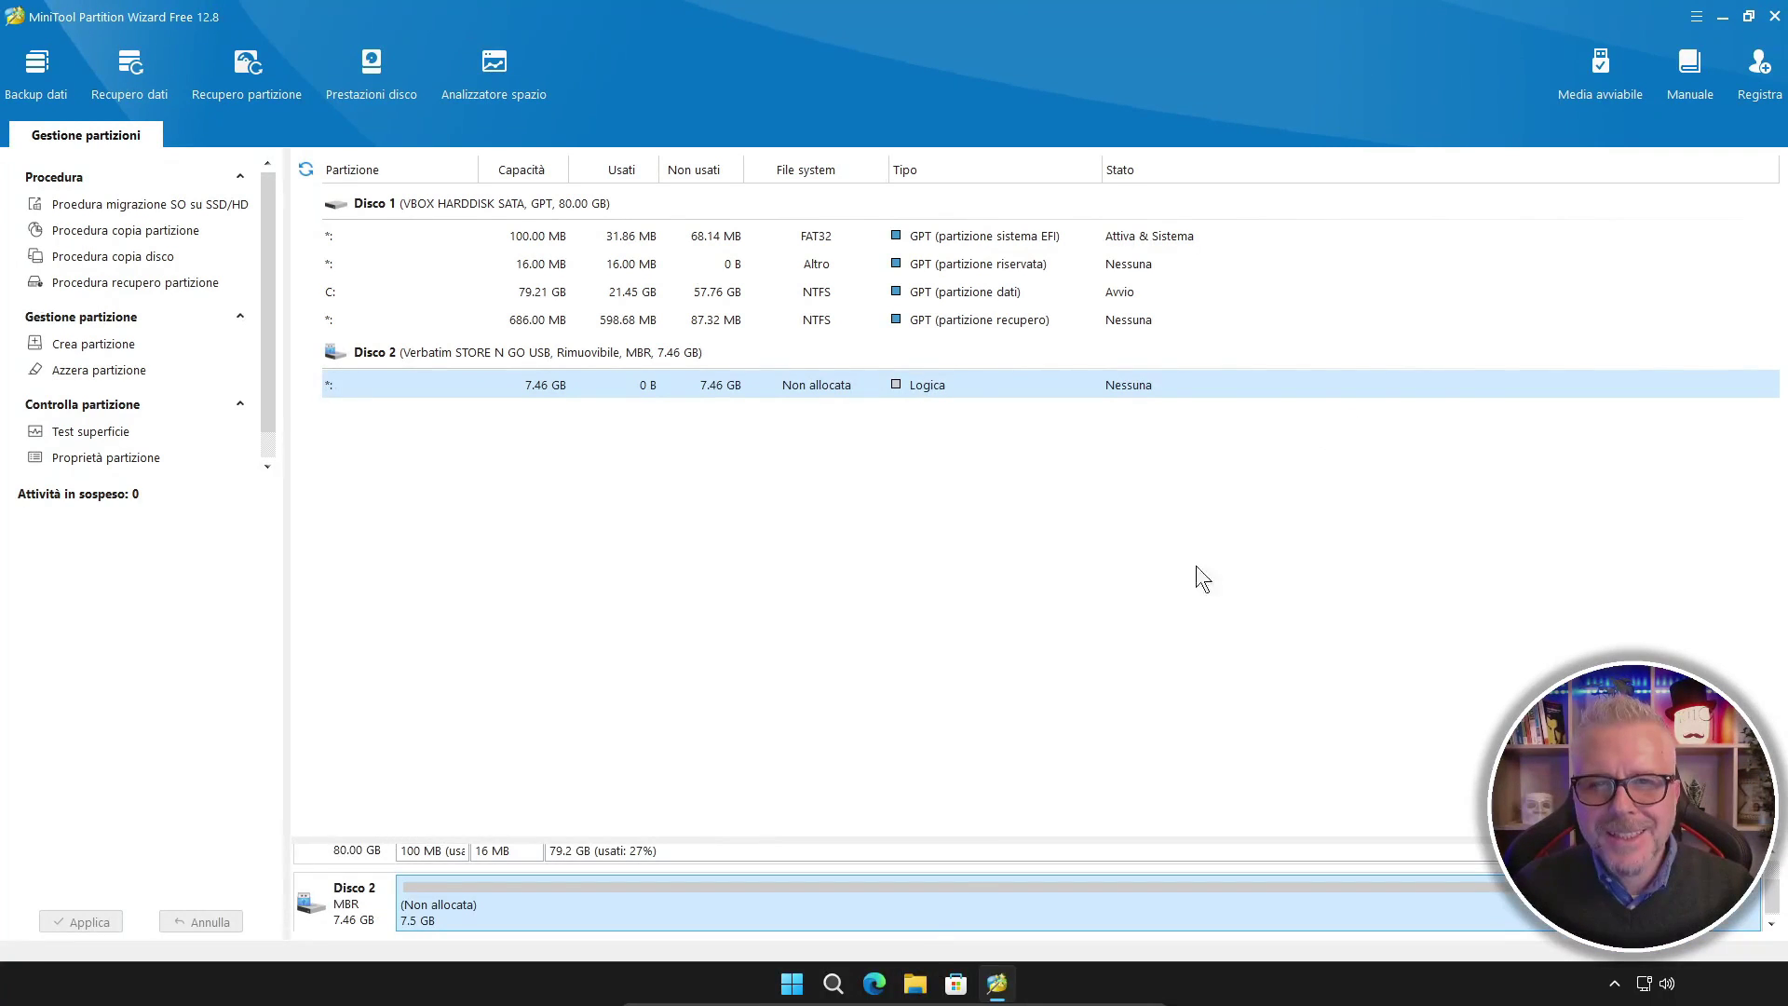
# Step: Check in File Explorer which drives are listed under Questo PC, and close the window
pyautogui.click(915, 983)
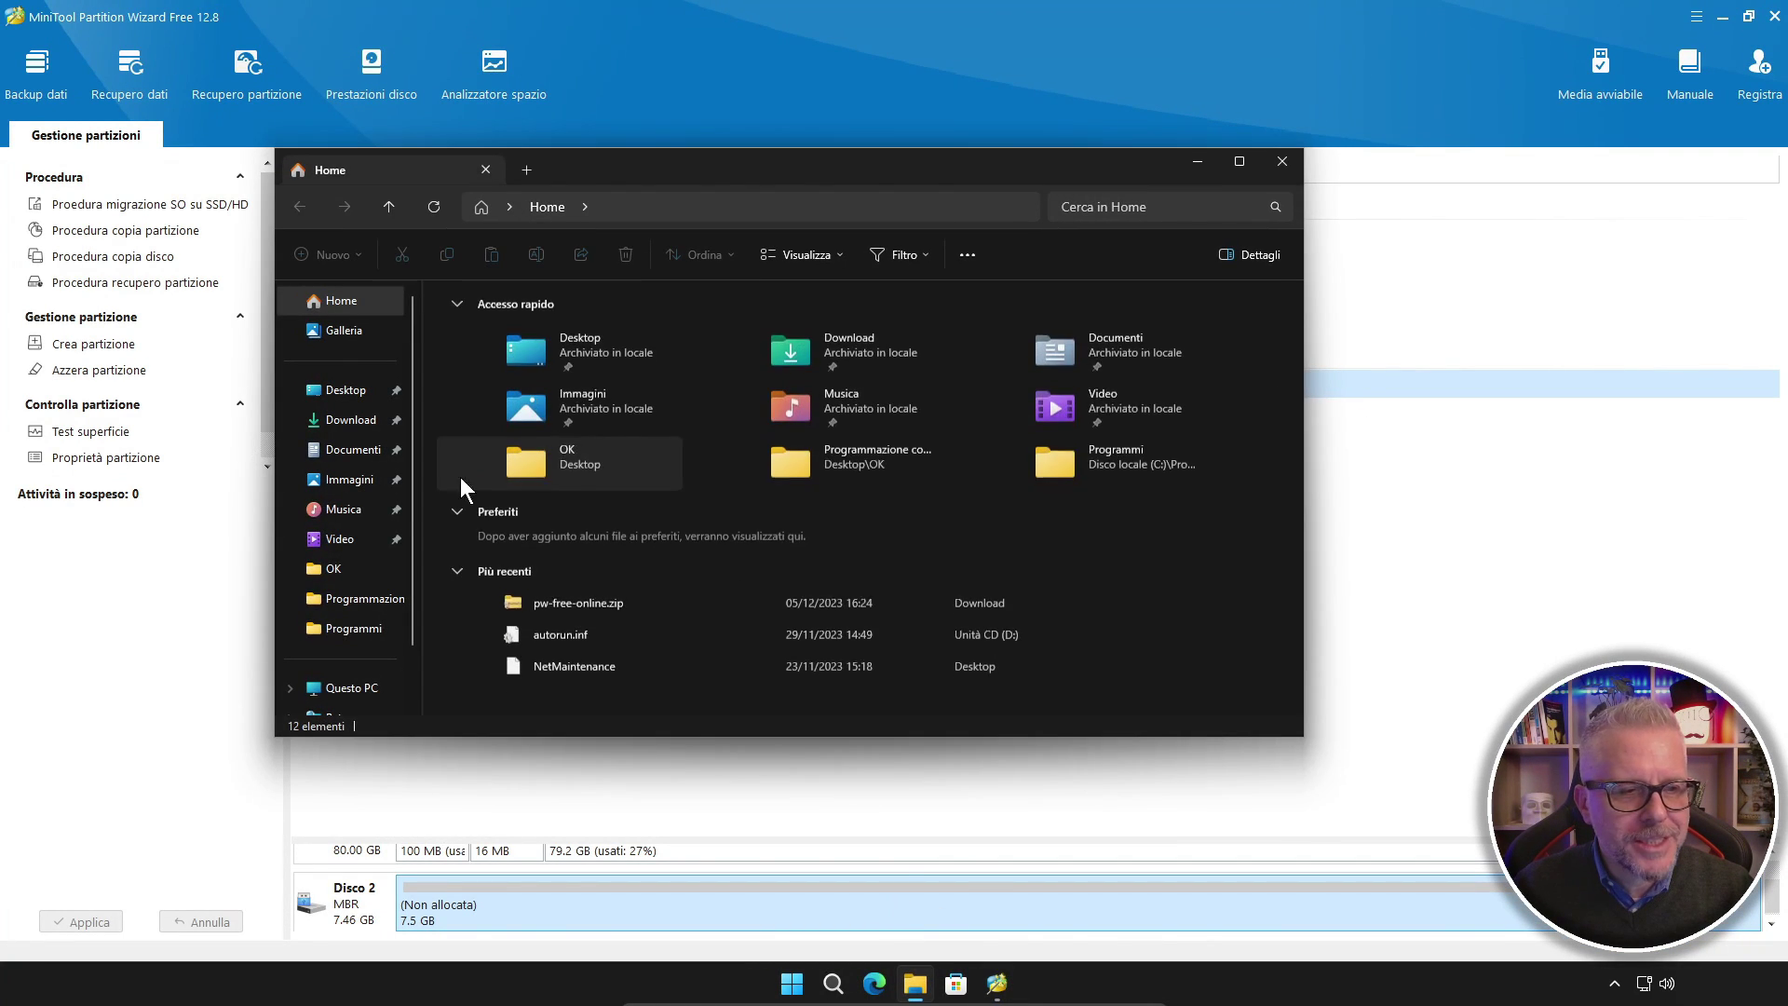
pyautogui.click(337, 688)
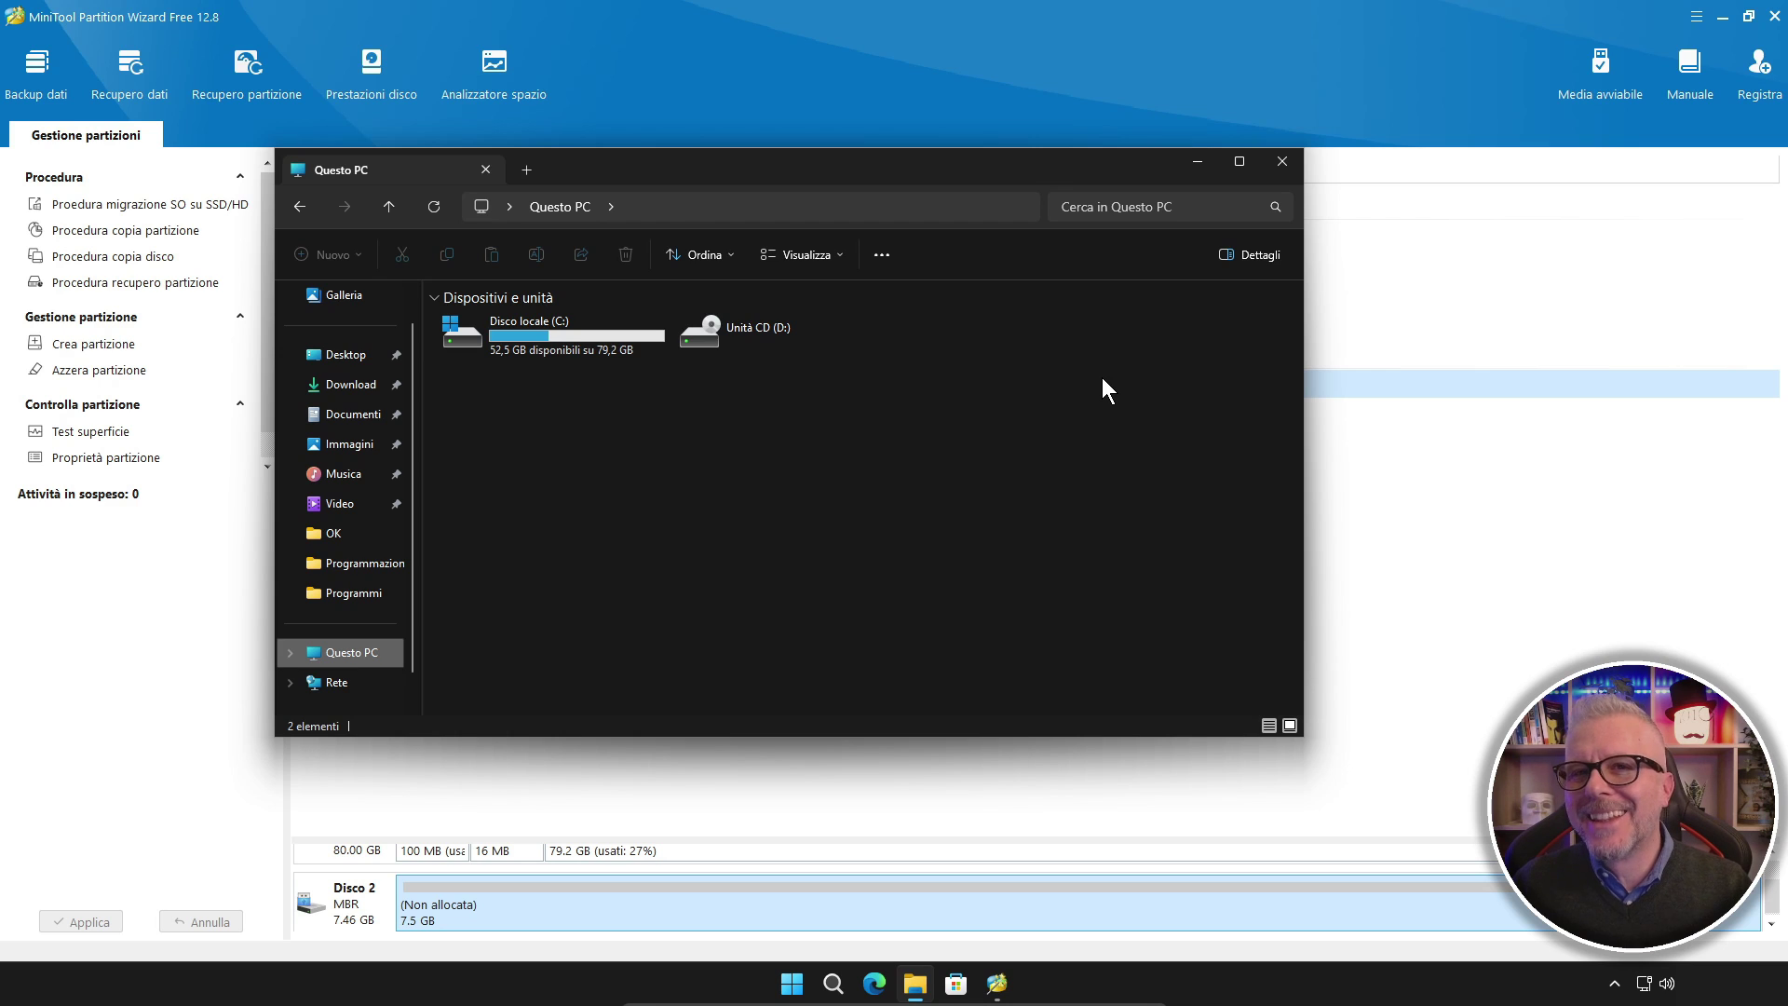
pyautogui.click(1278, 163)
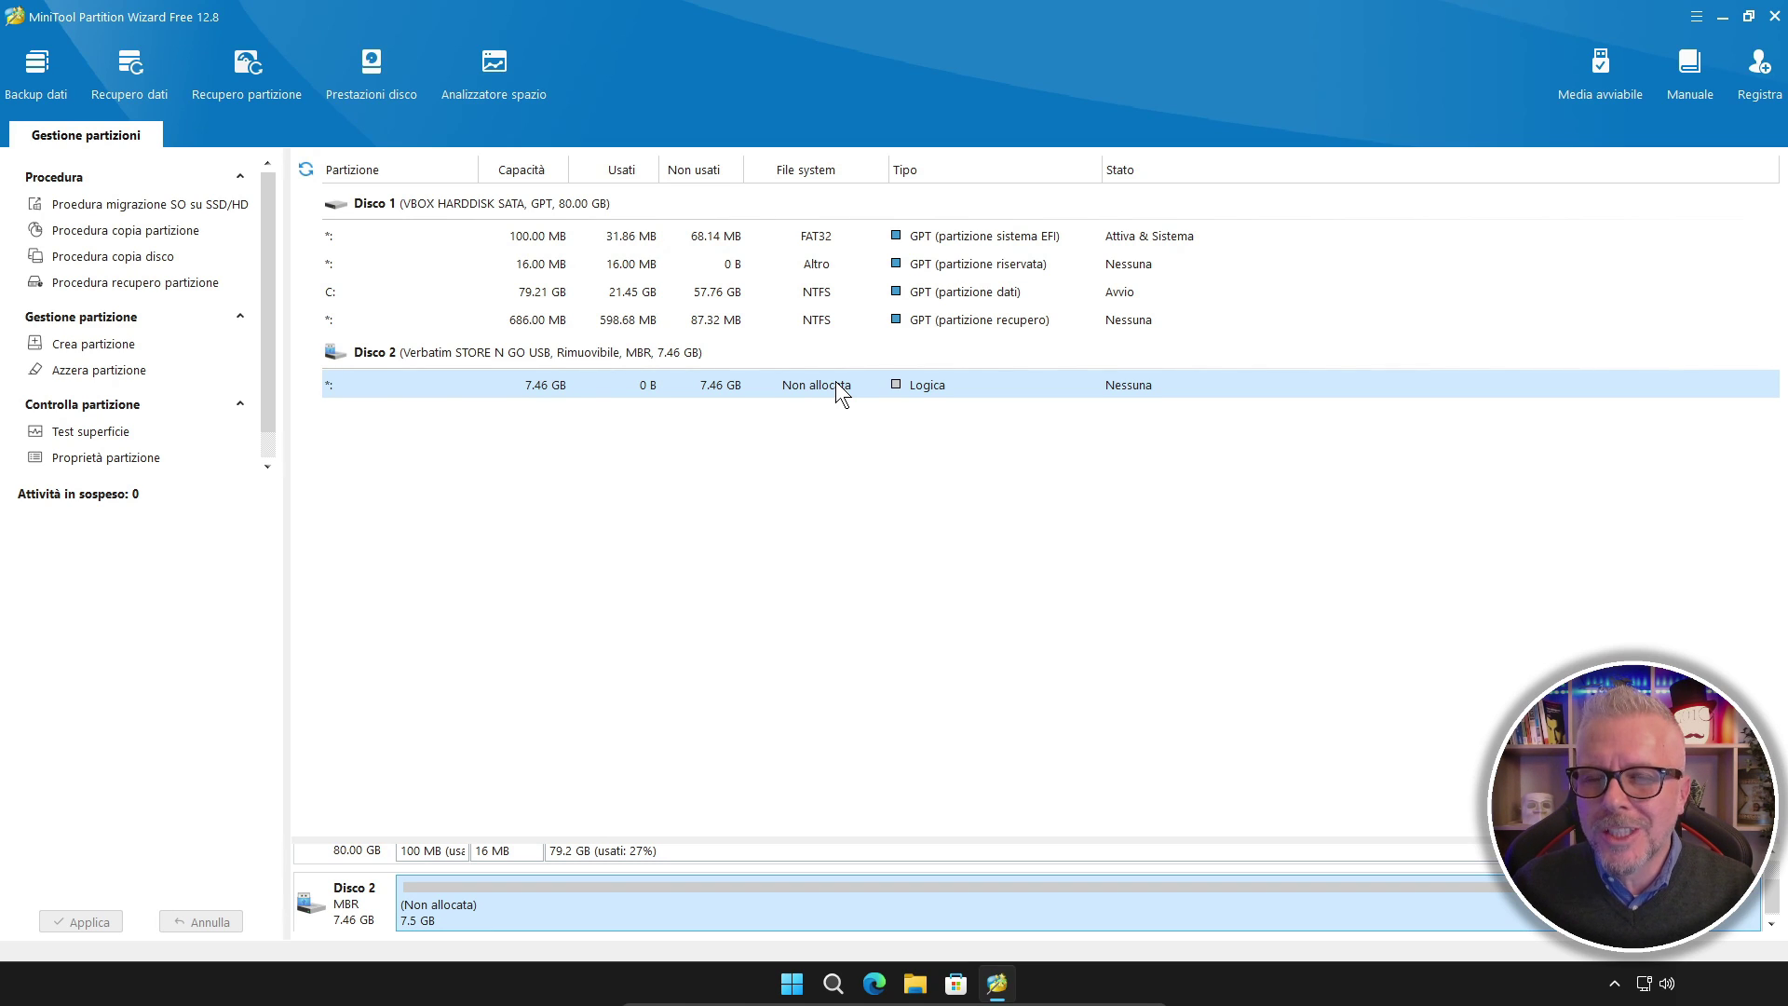
# Step: View the data recovery options for the unallocated space on Disco 2, leaving recovery mode without starting a scan
pyautogui.rightClick(831, 383)
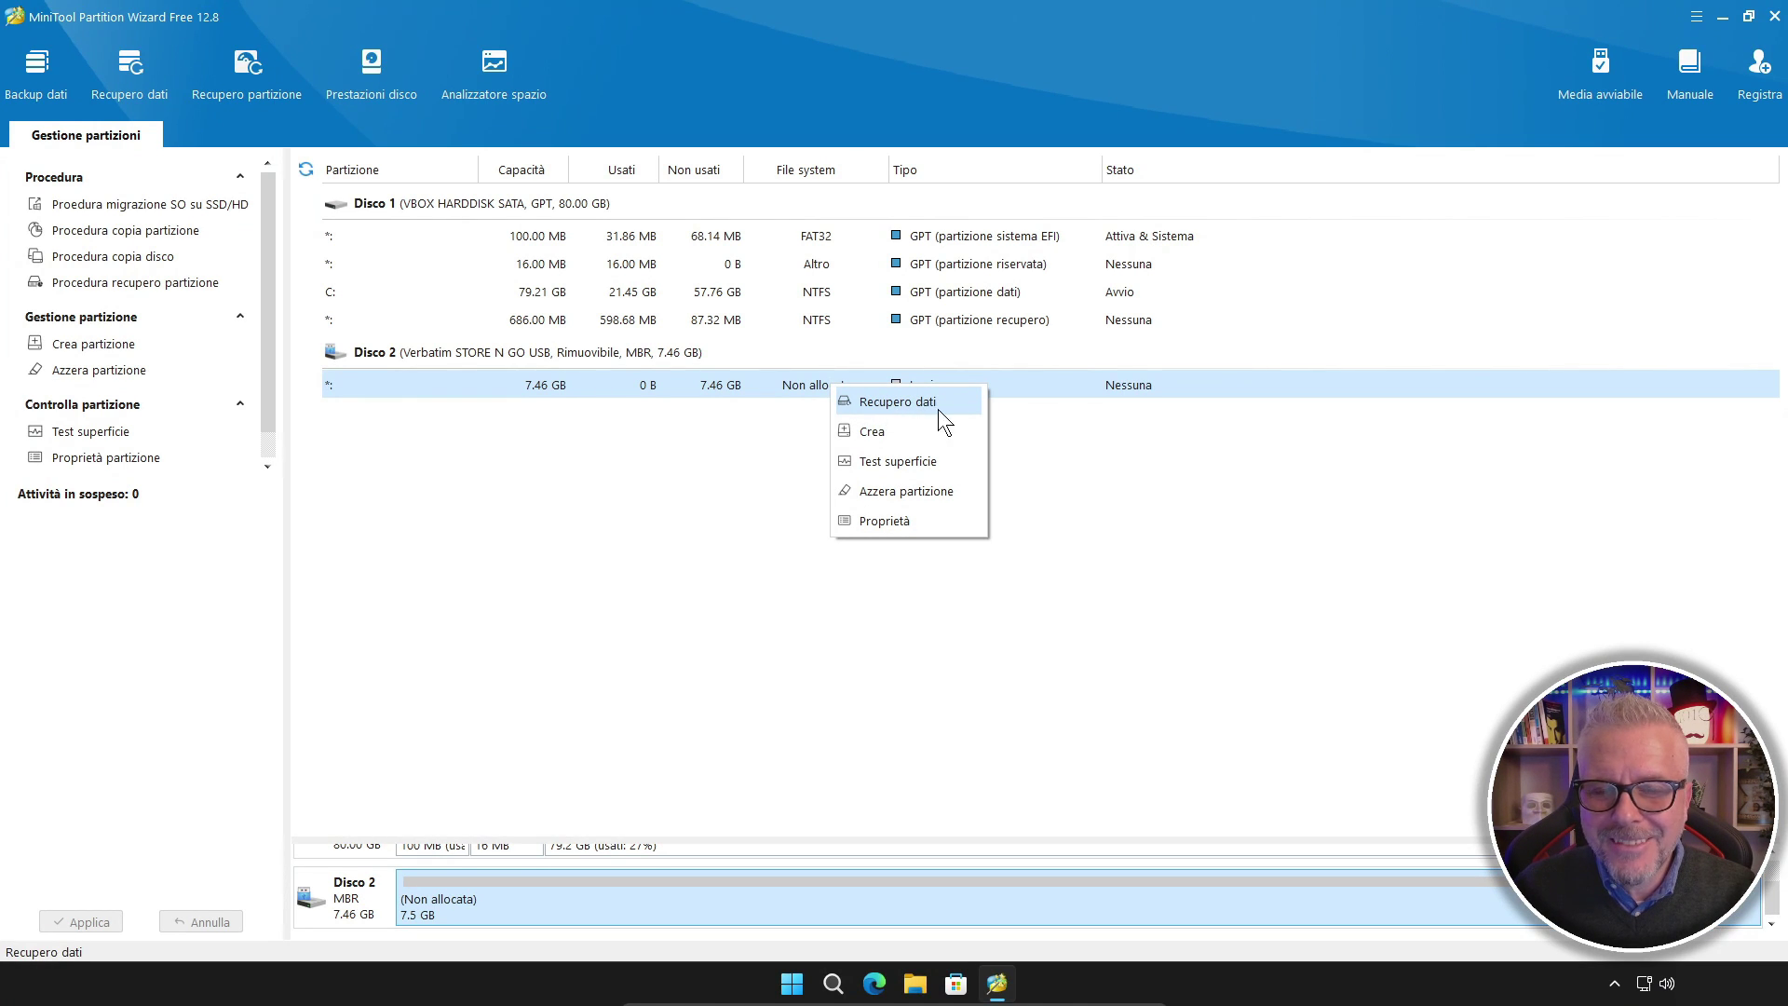
pyautogui.click(871, 404)
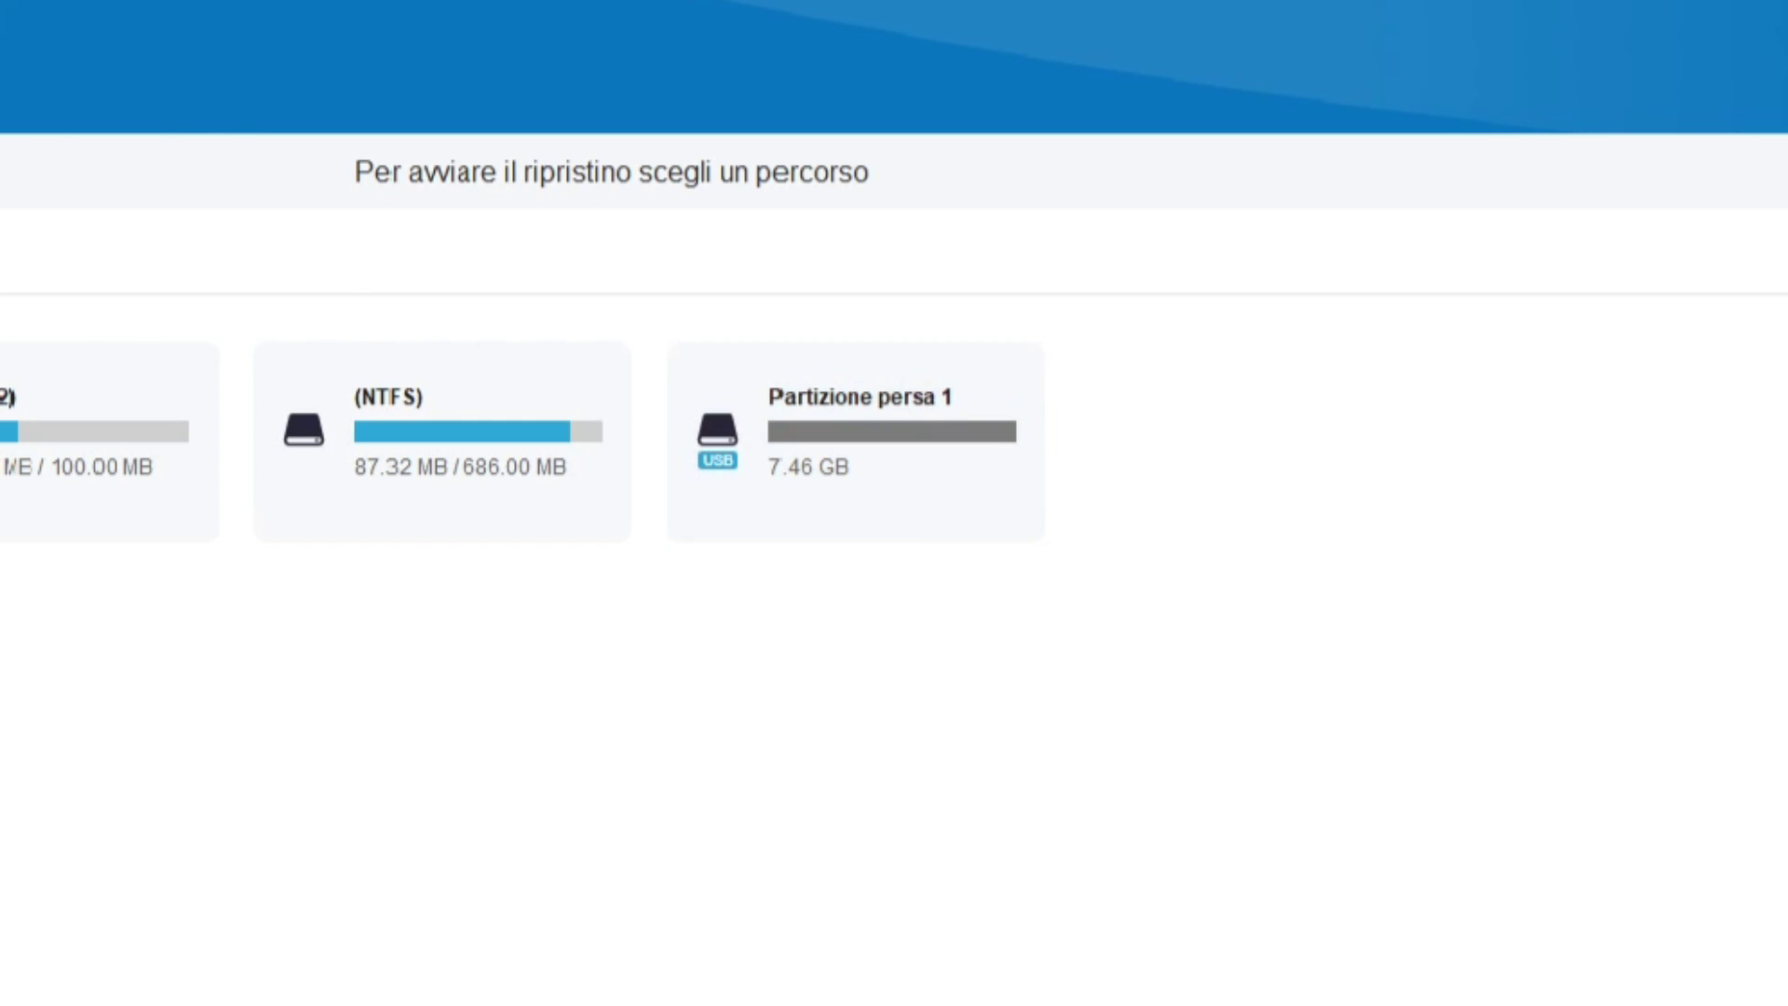
pyautogui.click(276, 135)
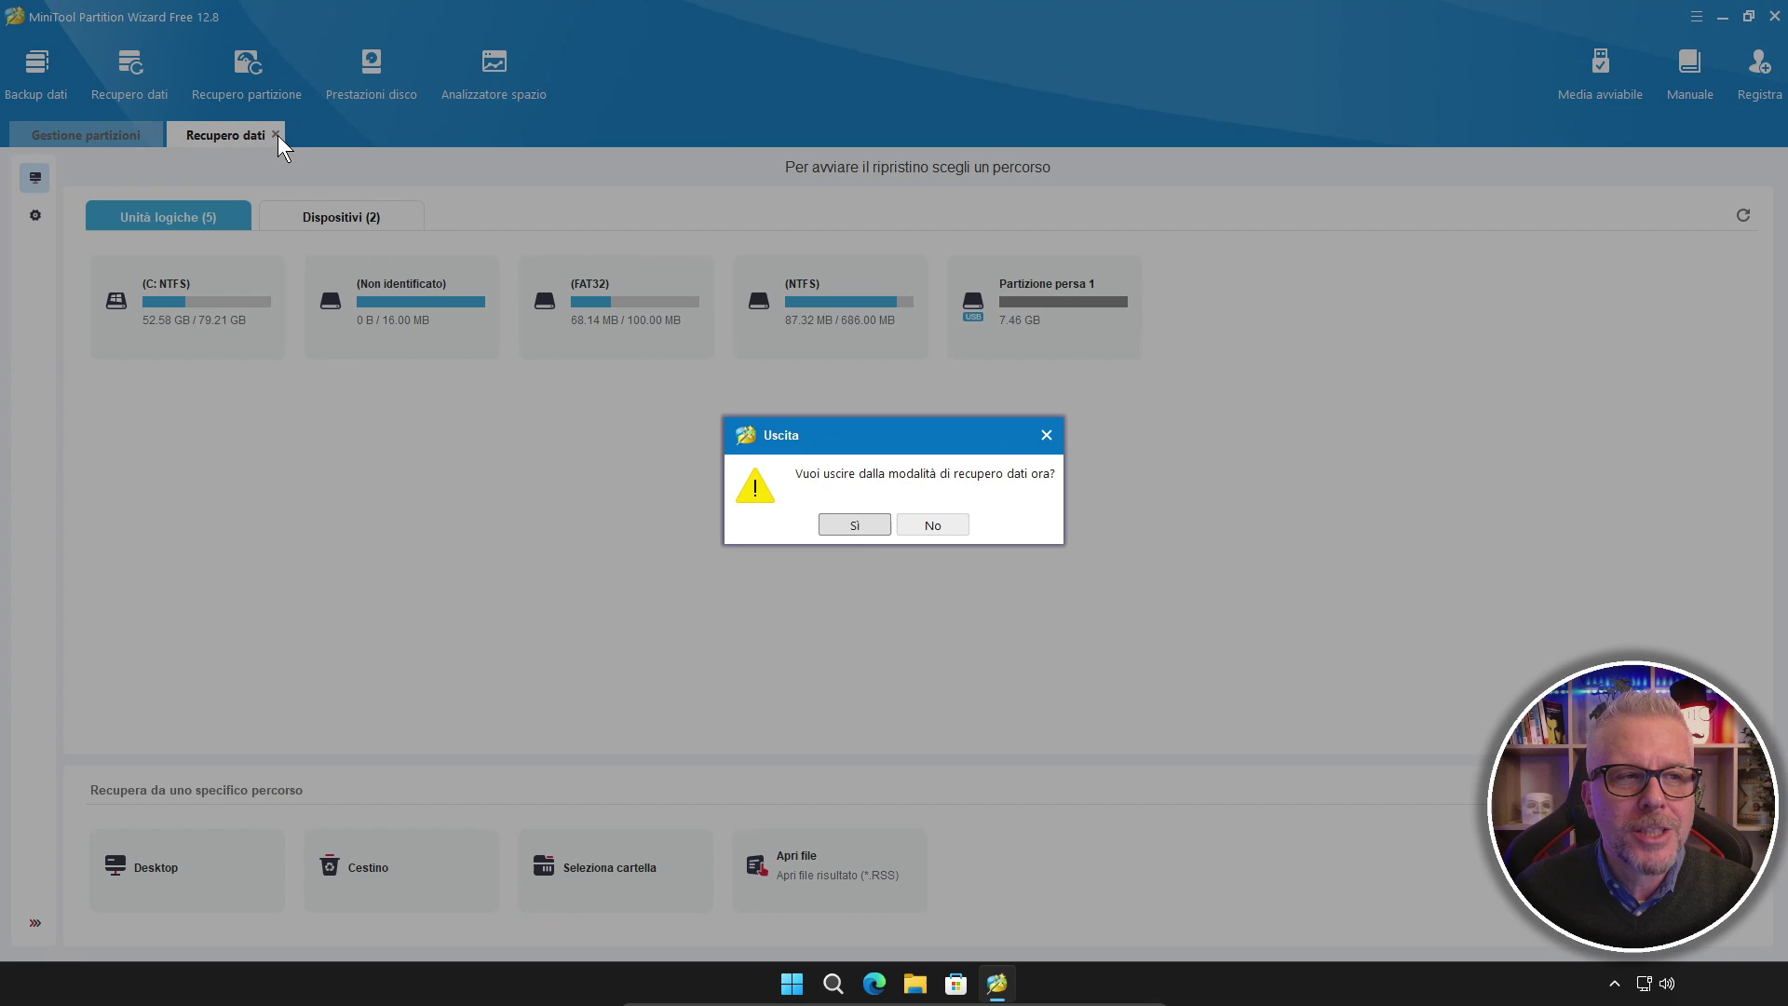
pyautogui.click(854, 524)
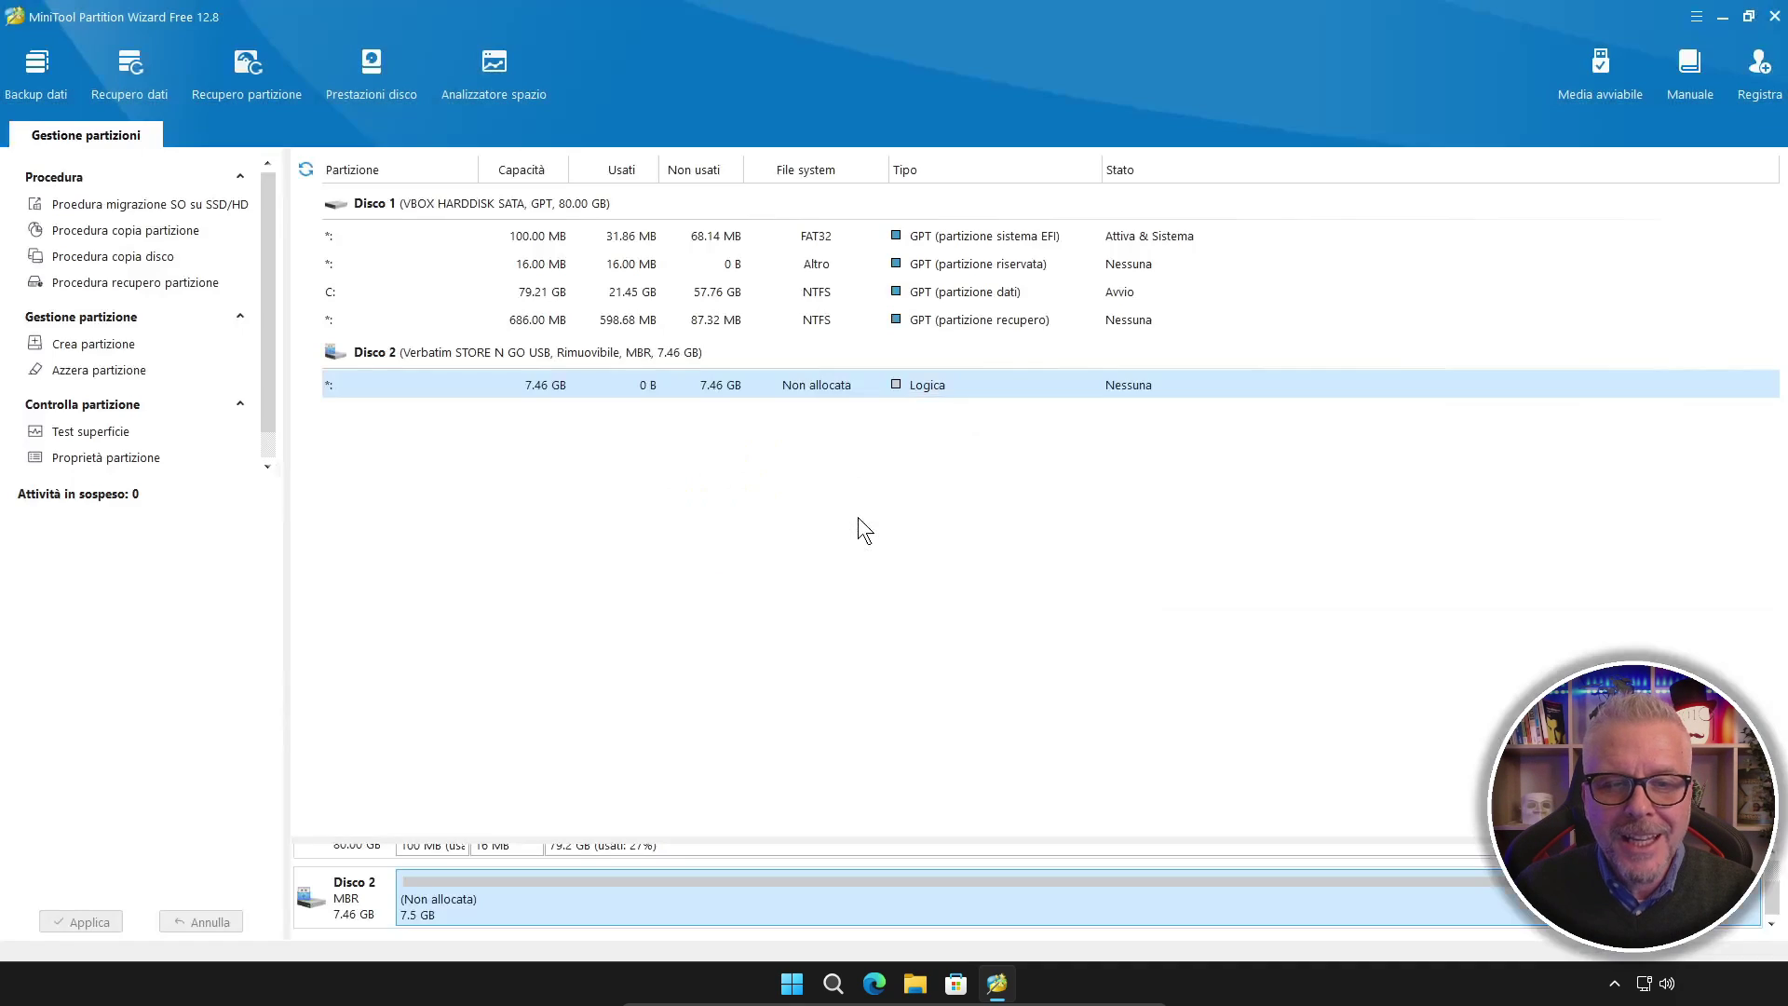
# Step: Create a 7.45 GB primary NTFS partition with drive letter E: in Disco 2's unallocated space and apply the pending changes
pyautogui.rightClick(891, 380)
pyautogui.click(936, 428)
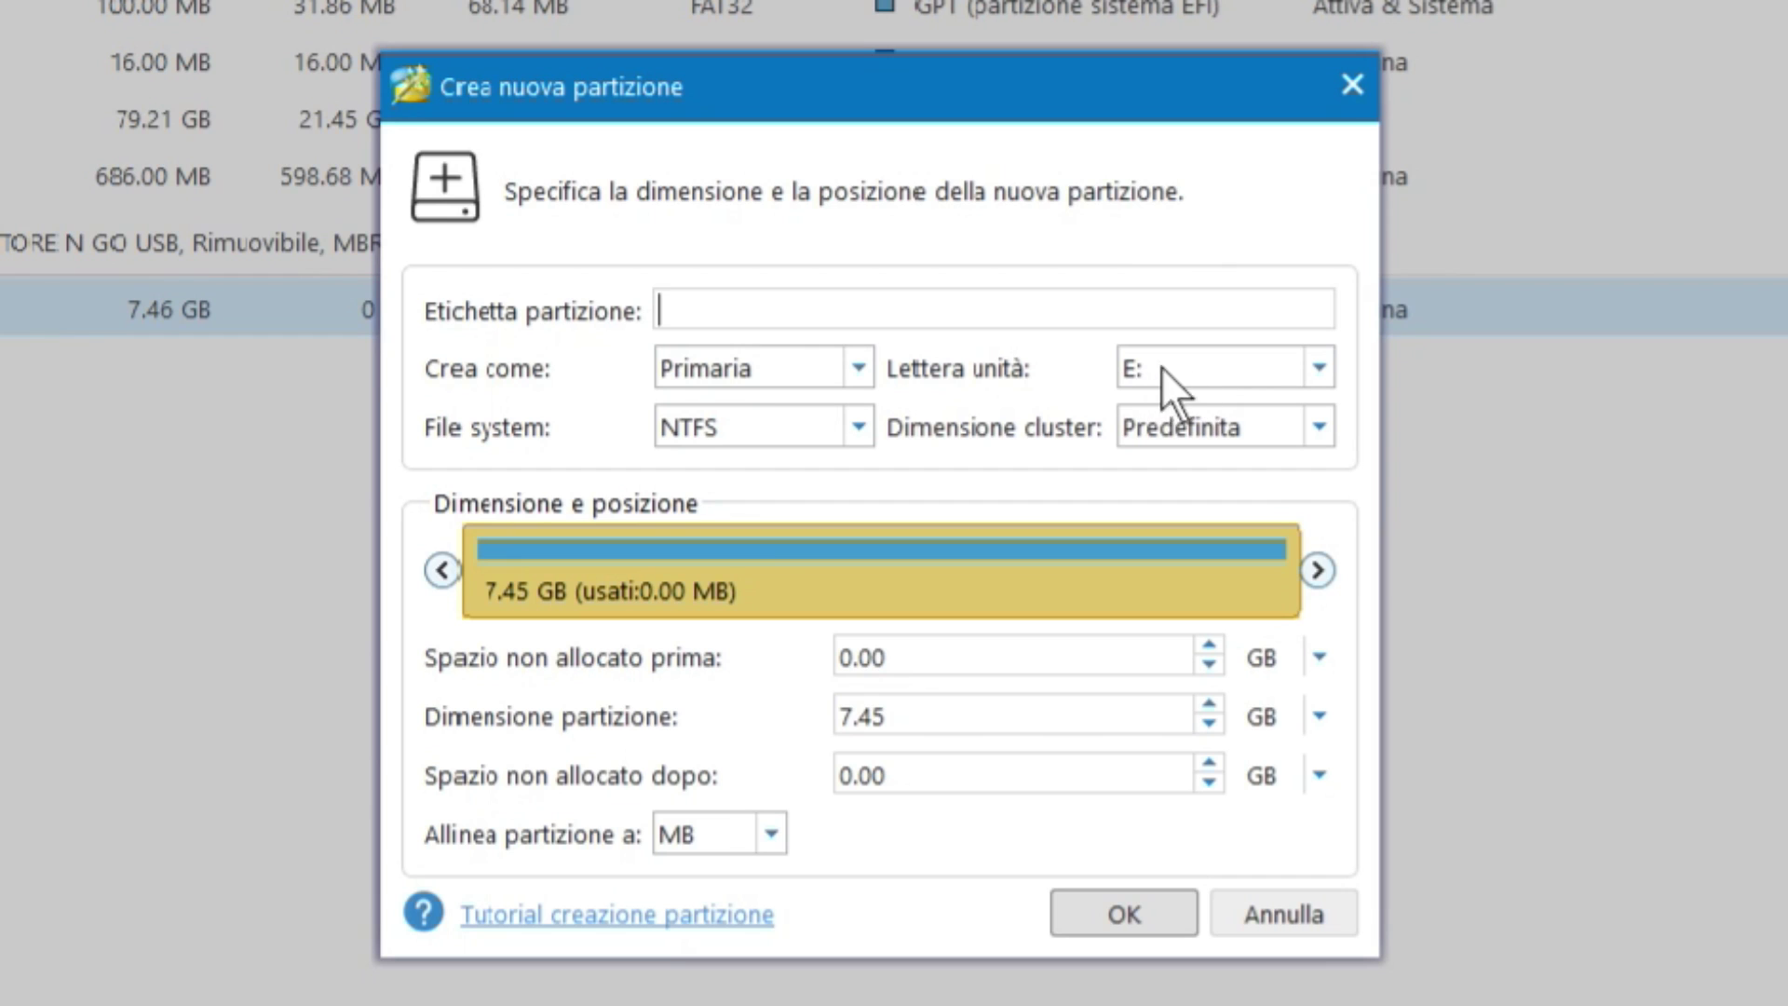
pyautogui.click(1124, 913)
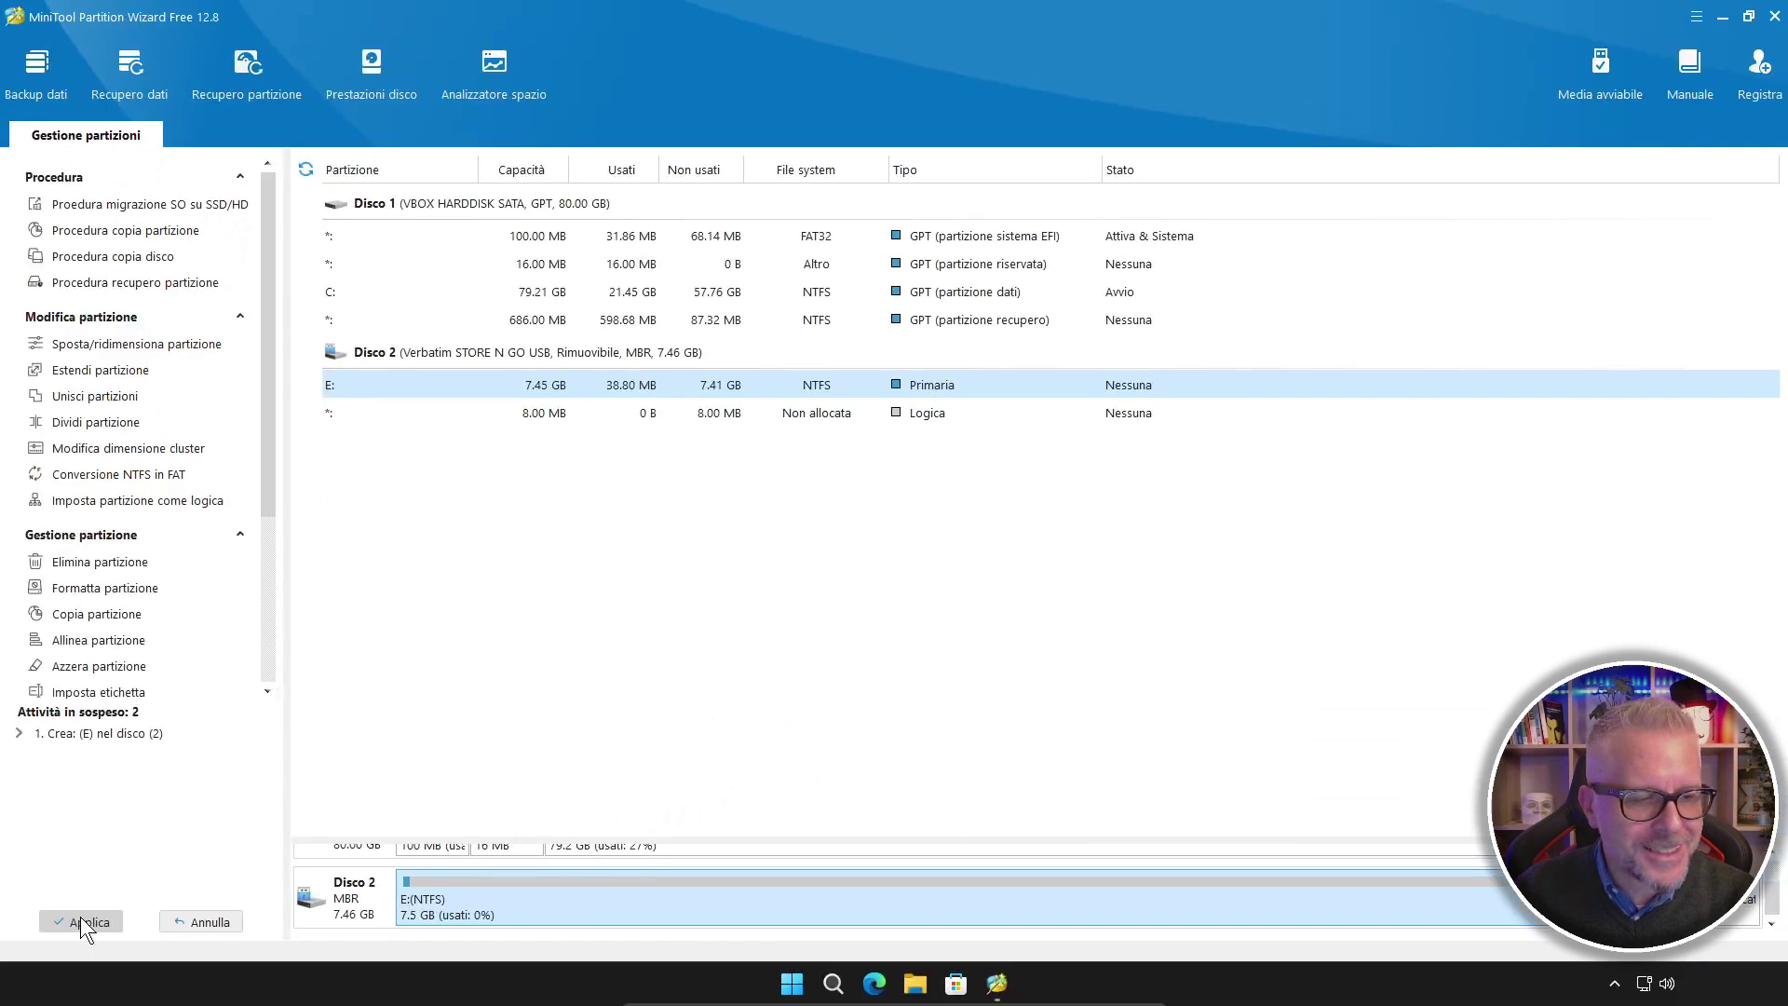
pyautogui.click(164, 883)
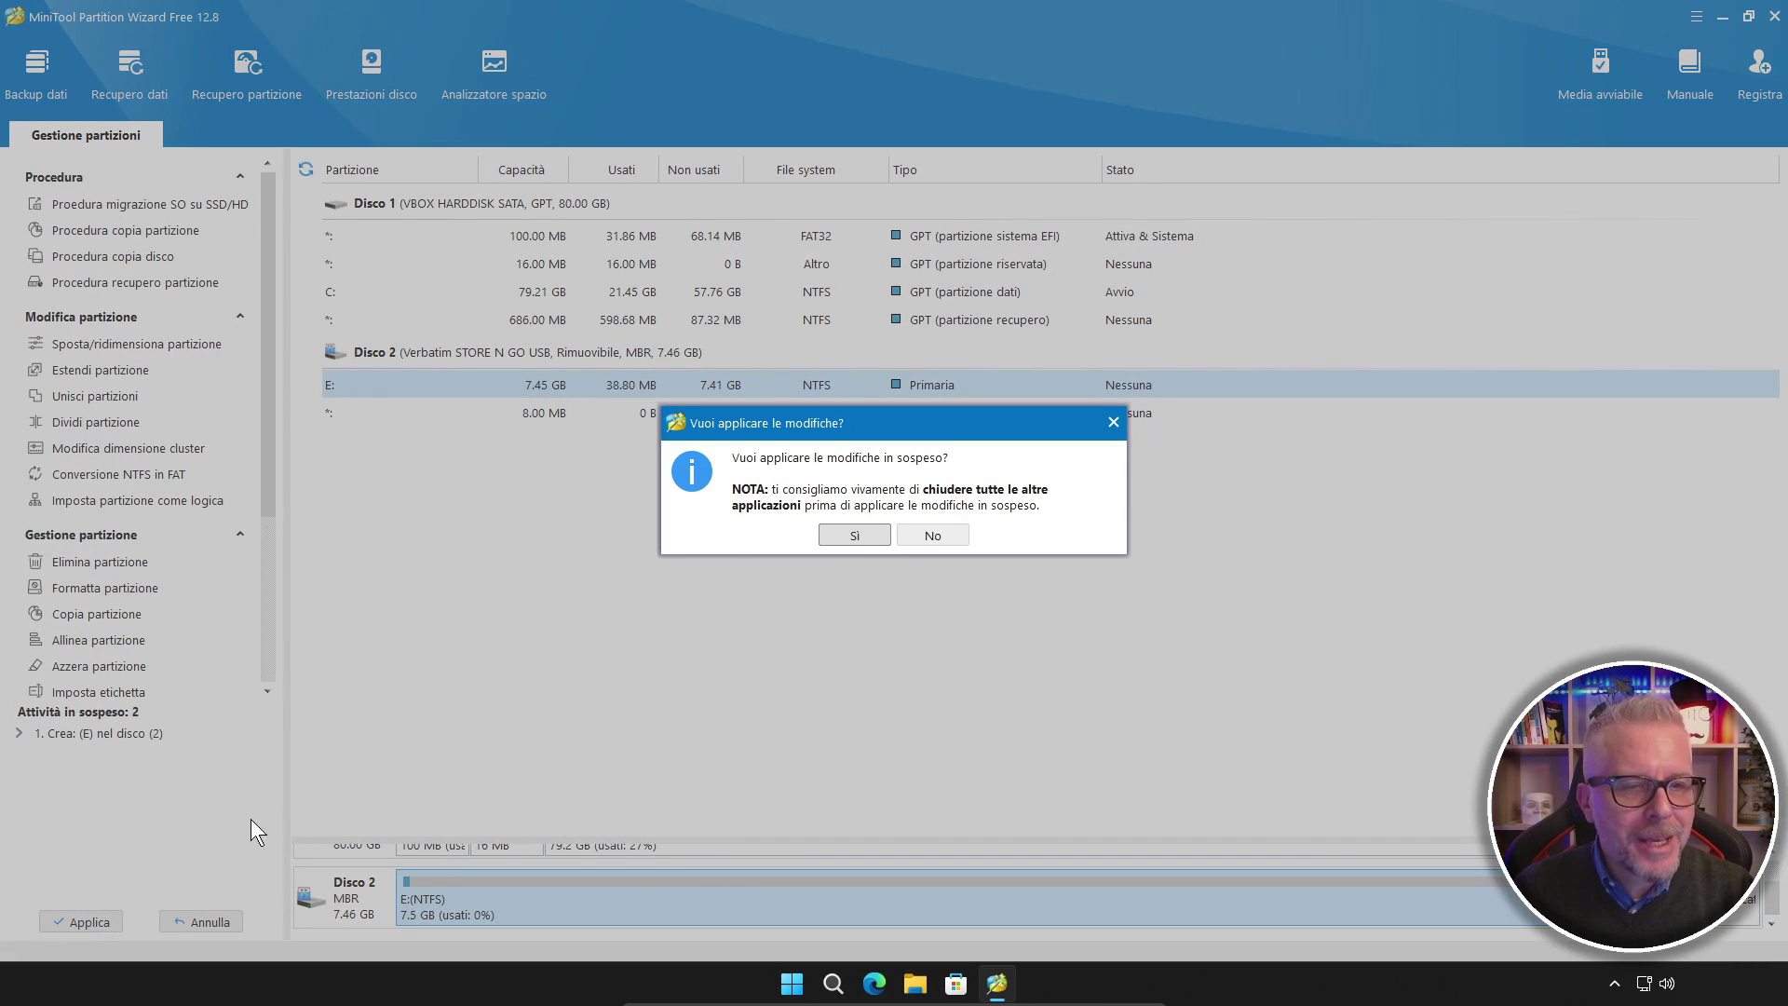
pyautogui.click(854, 535)
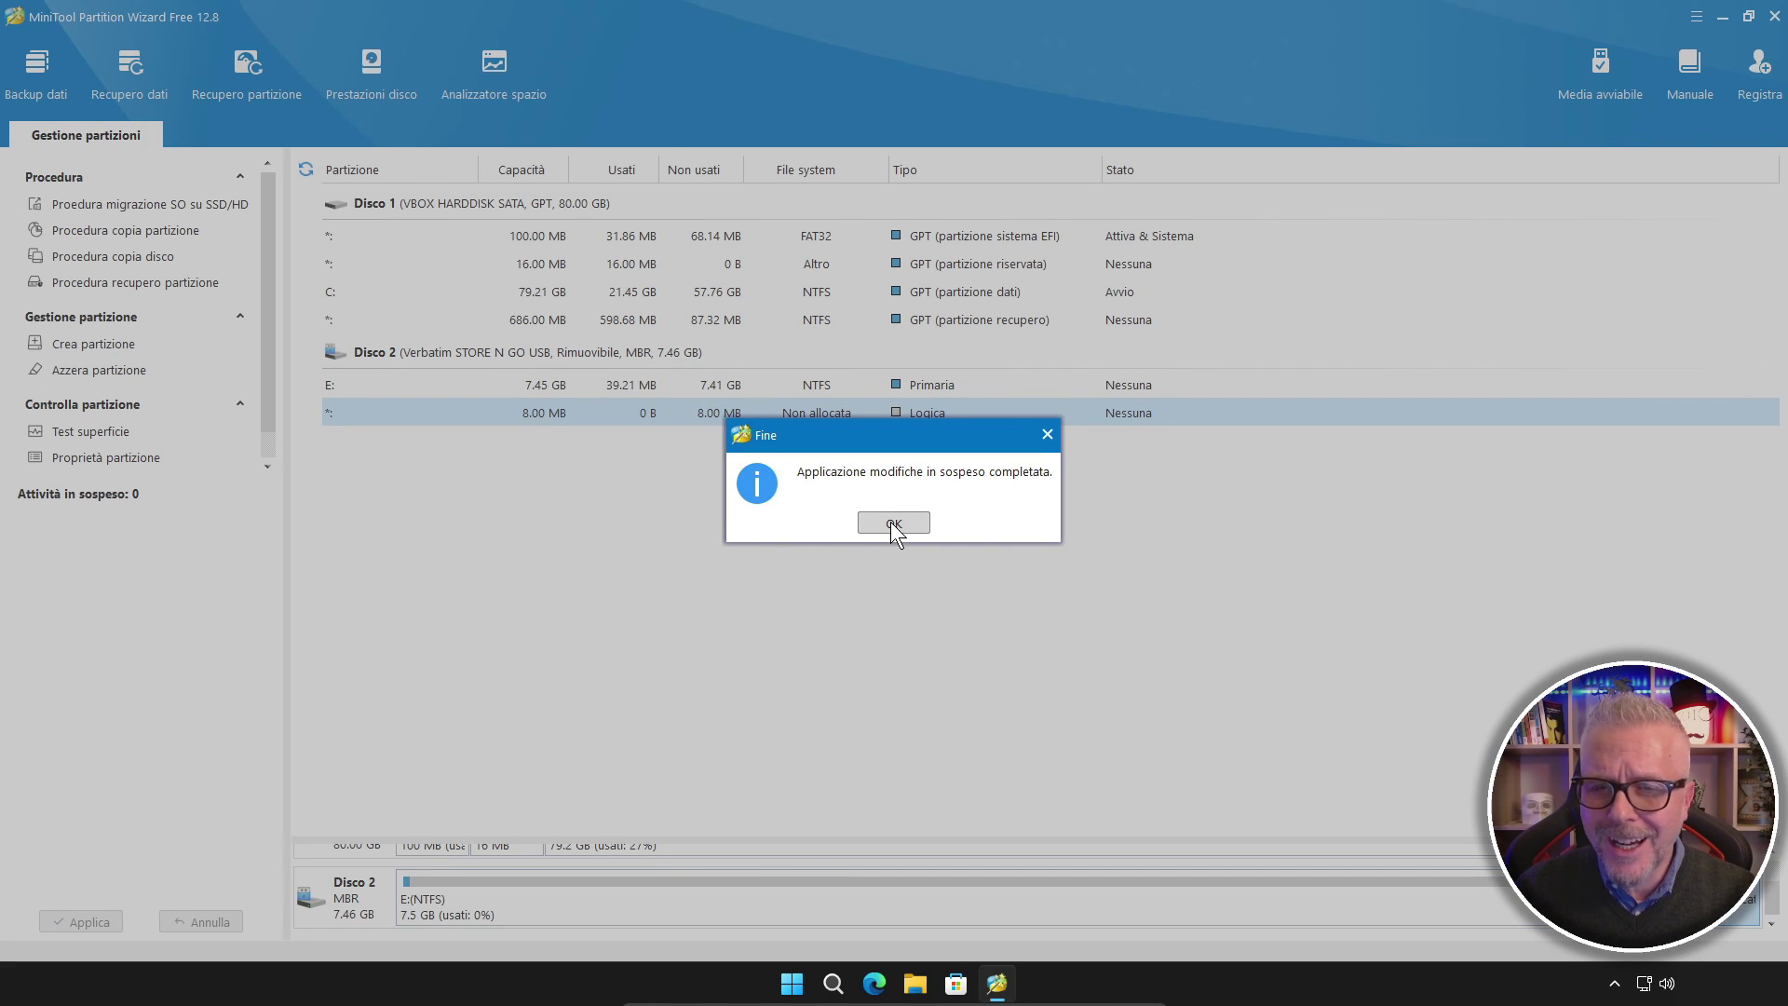
pyautogui.click(892, 522)
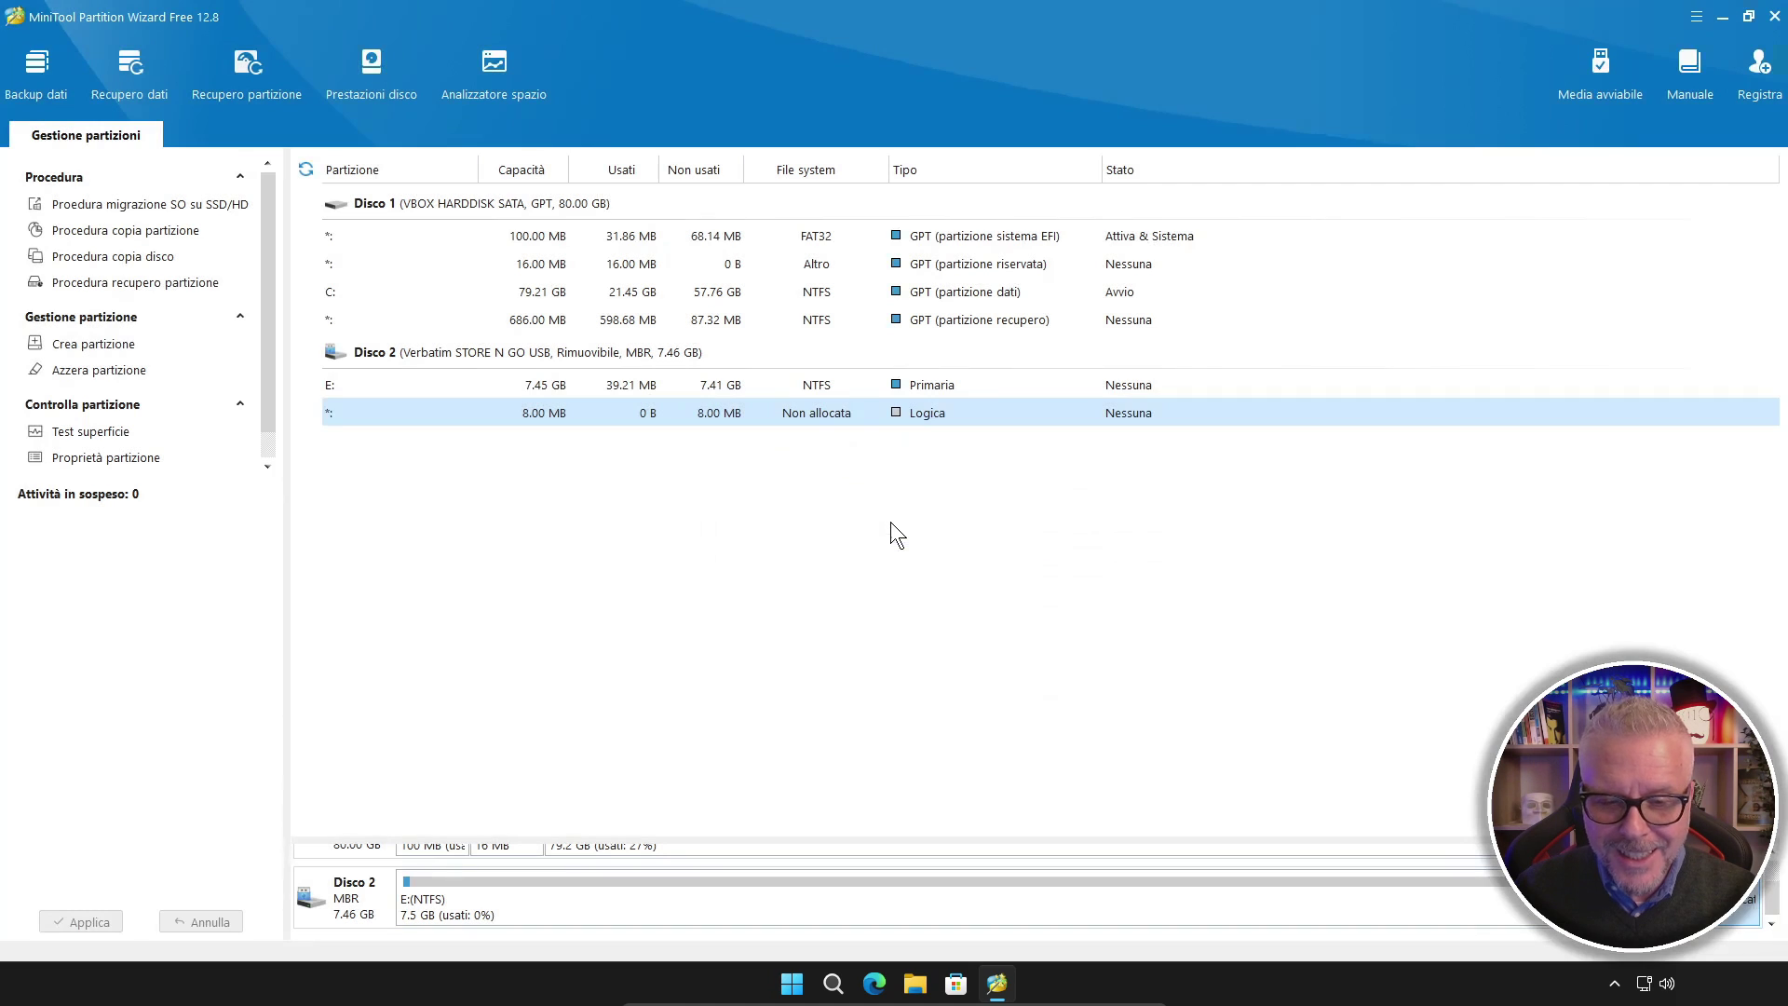
# Step: Check in File Explorer that the USB drive E: is listed under Questo PC, view its contents, and close the window
pyautogui.click(915, 986)
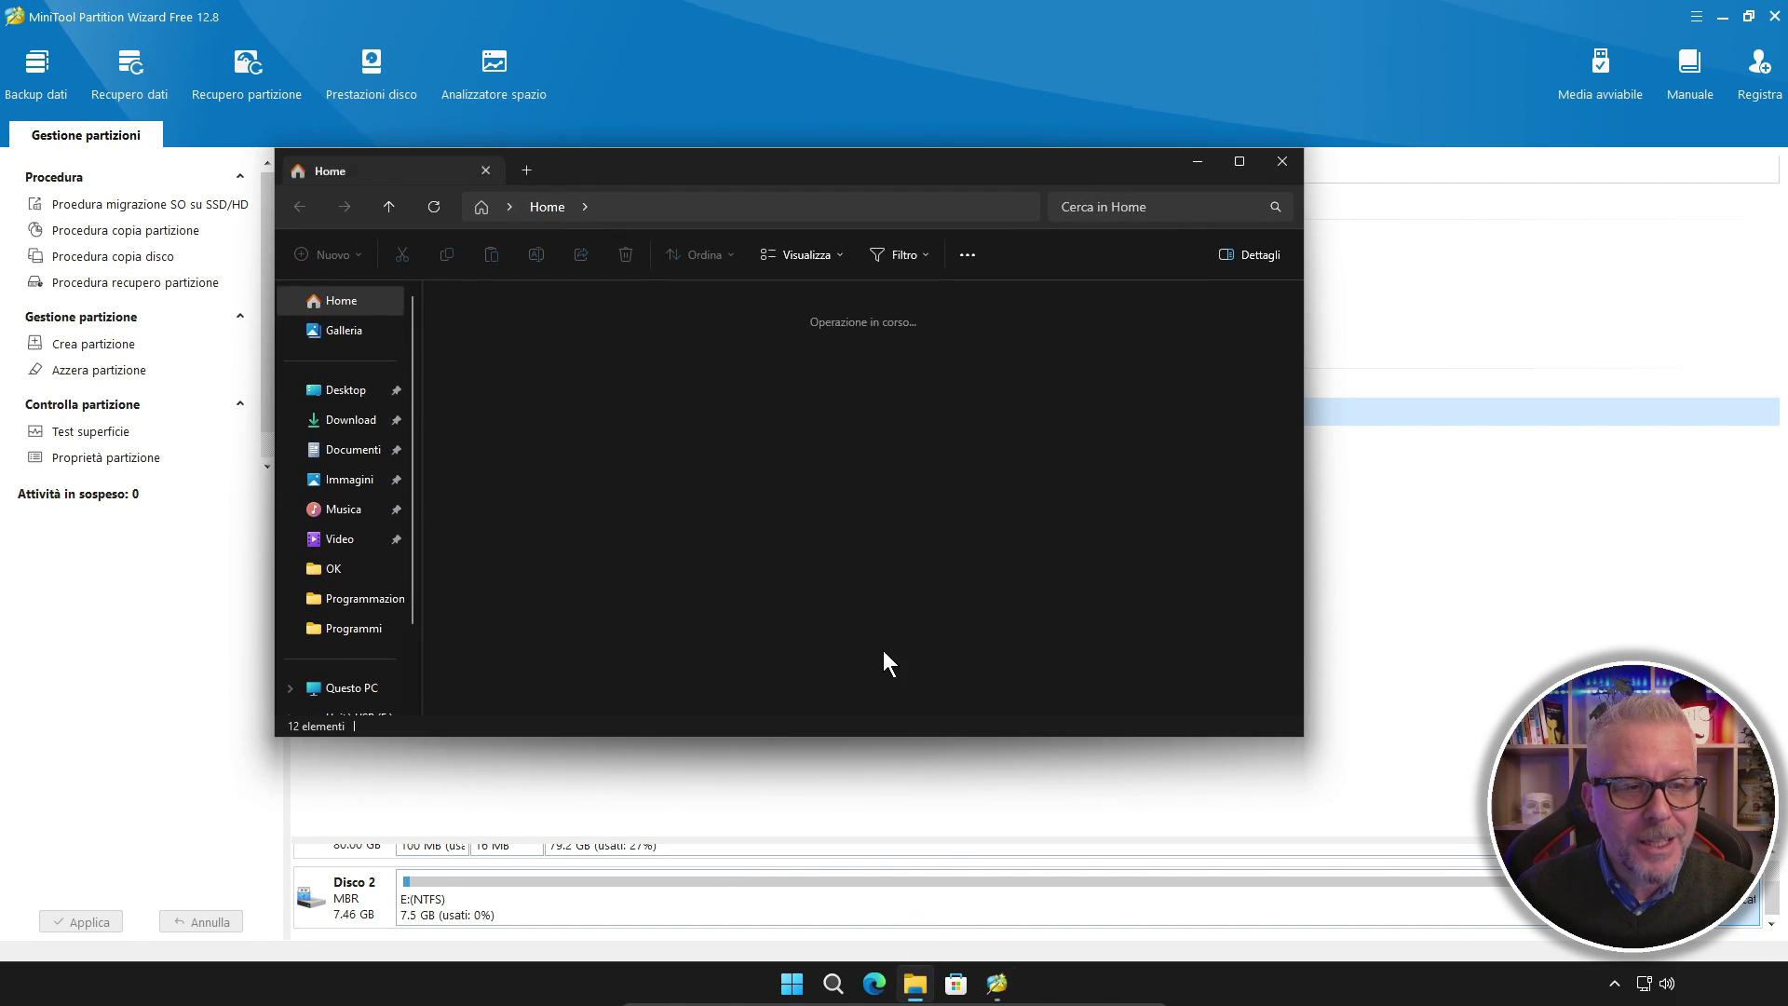
pyautogui.click(340, 689)
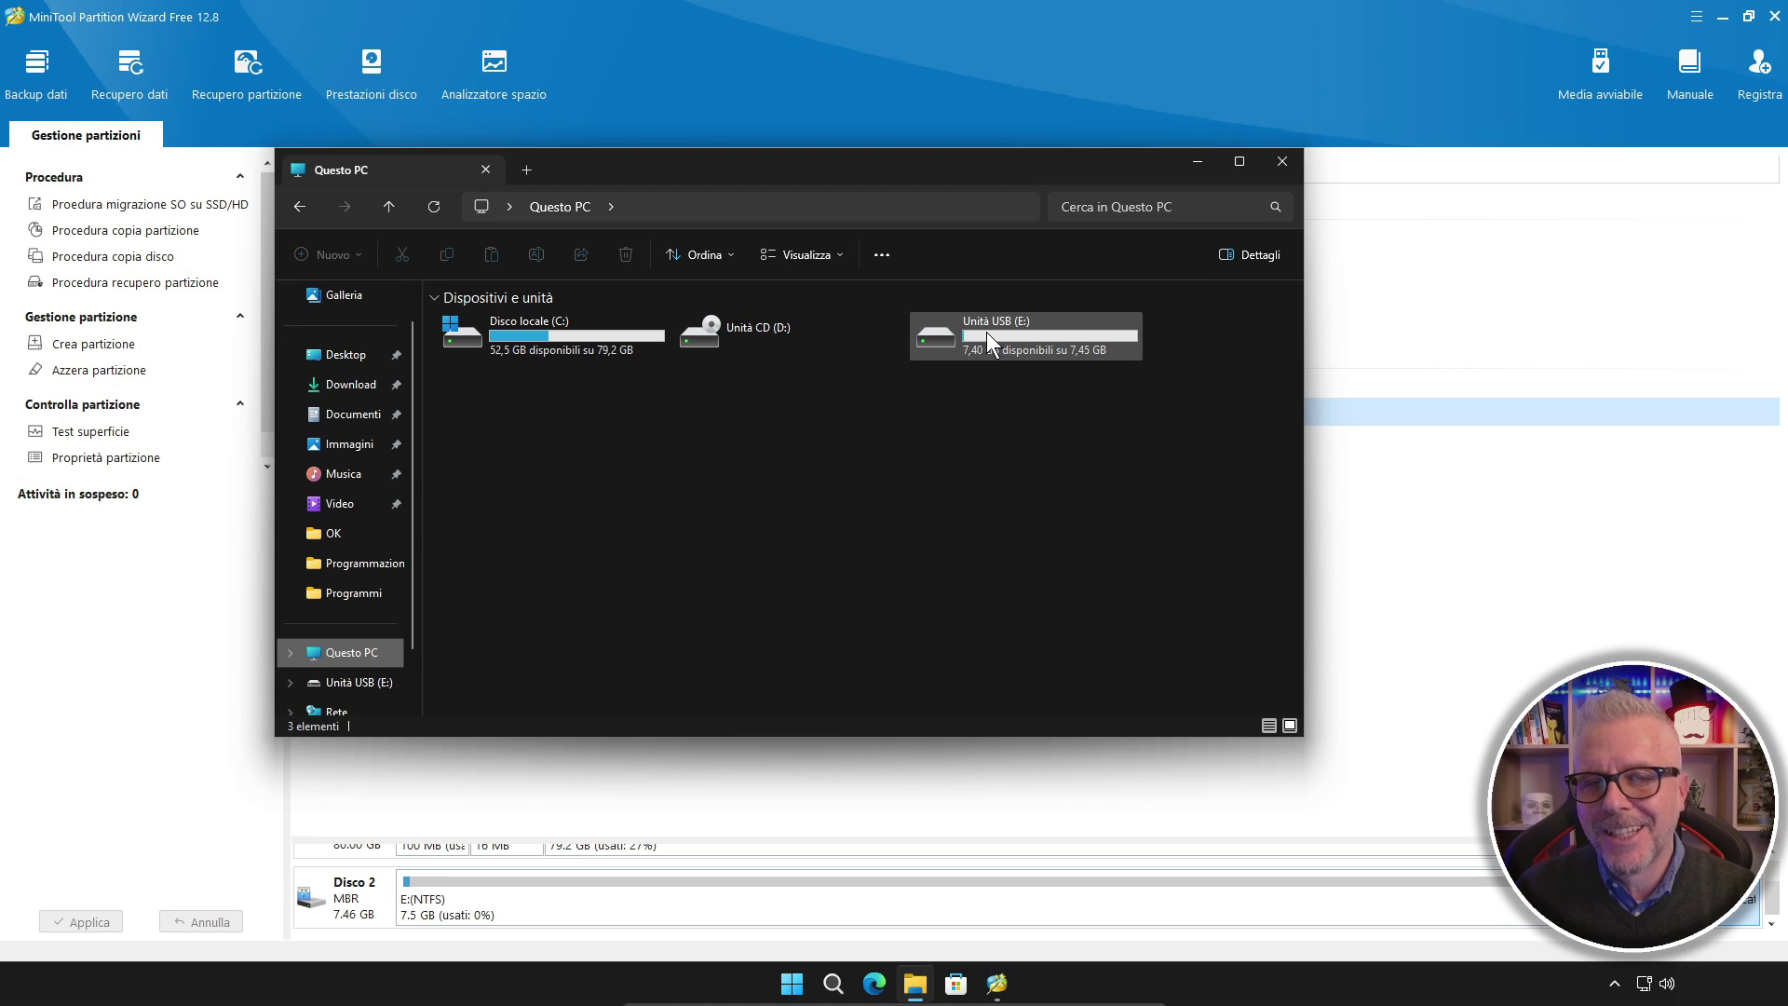
pyautogui.doubleClick(1058, 331)
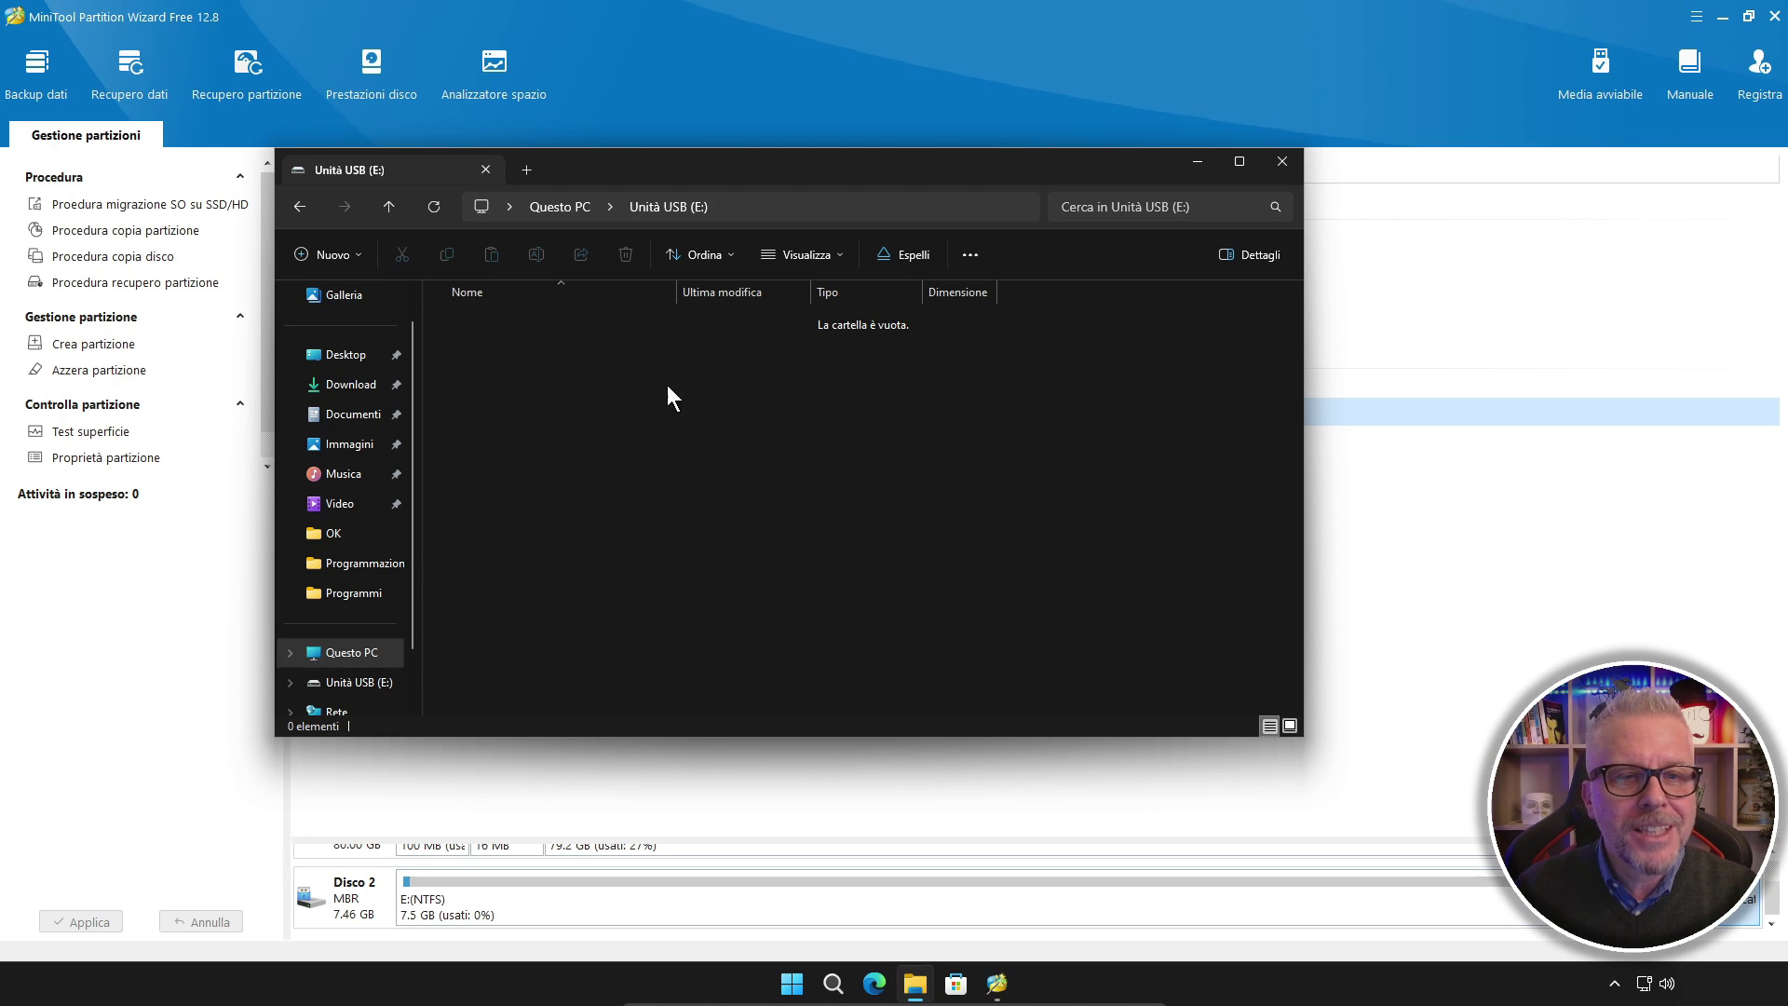
pyautogui.click(1282, 163)
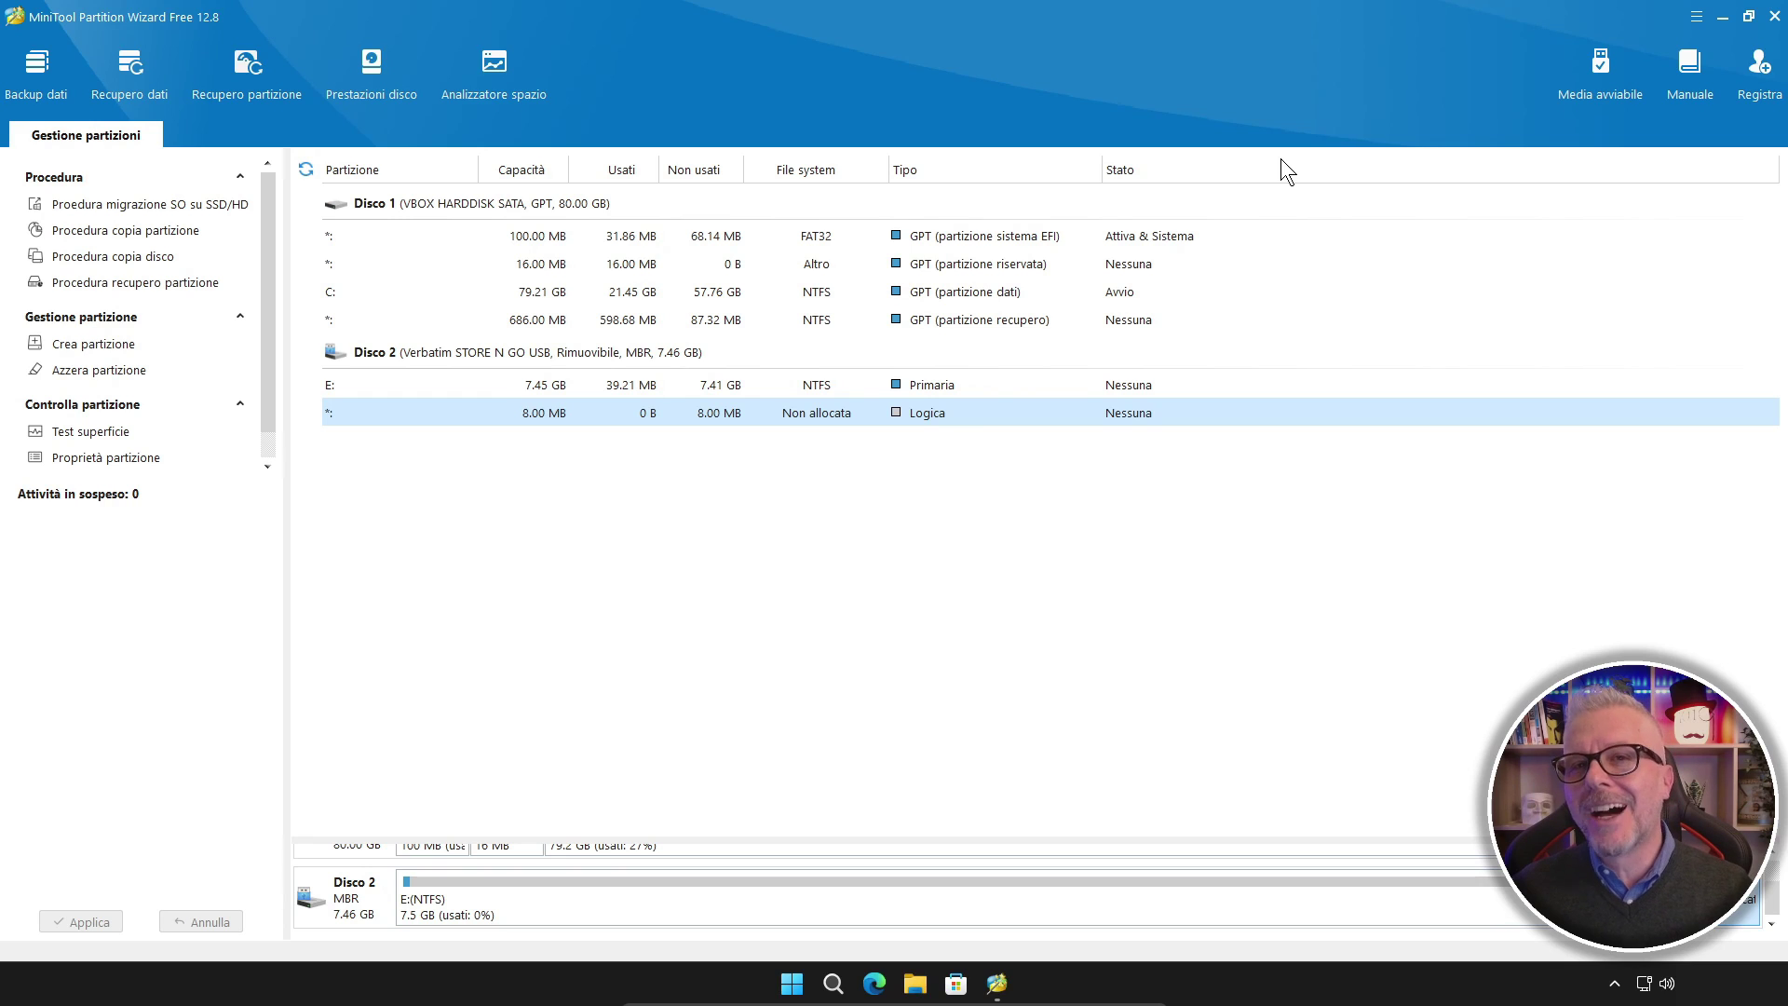
# Step: Try out shrinking the E: partition with the move/resize operation, leaving without applying it
pyautogui.press('Up')
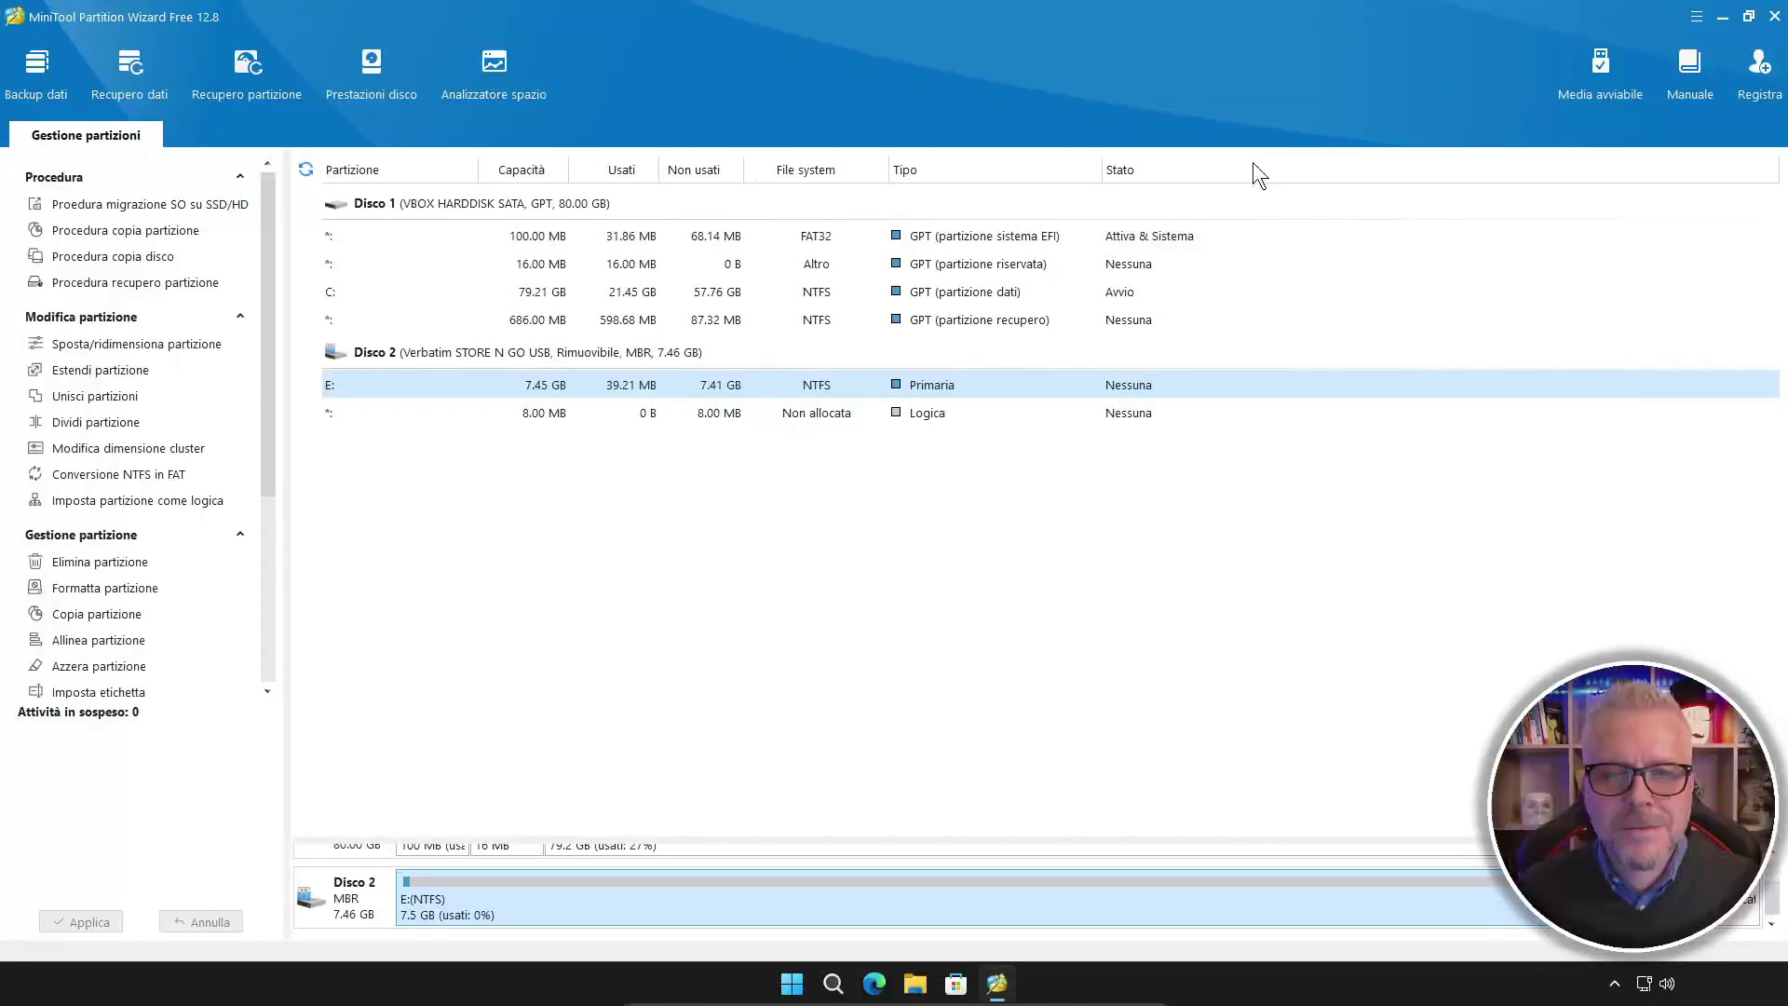
pyautogui.rightClick(1123, 395)
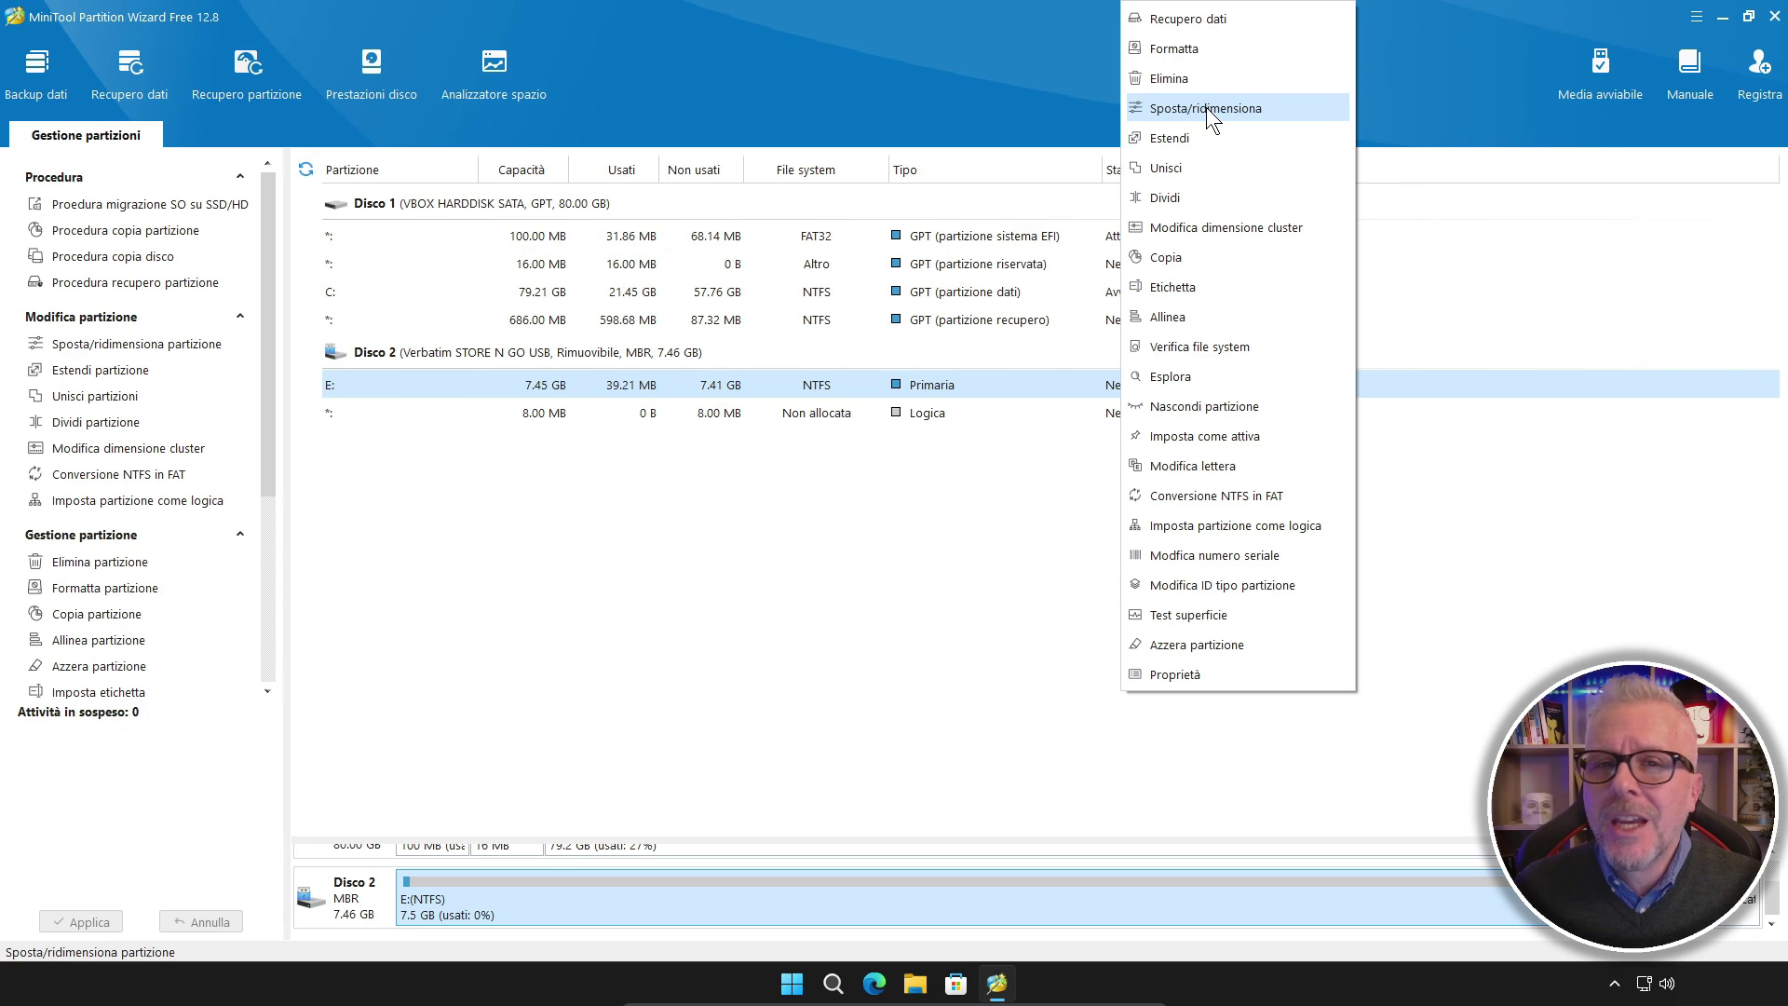
pyautogui.click(1205, 108)
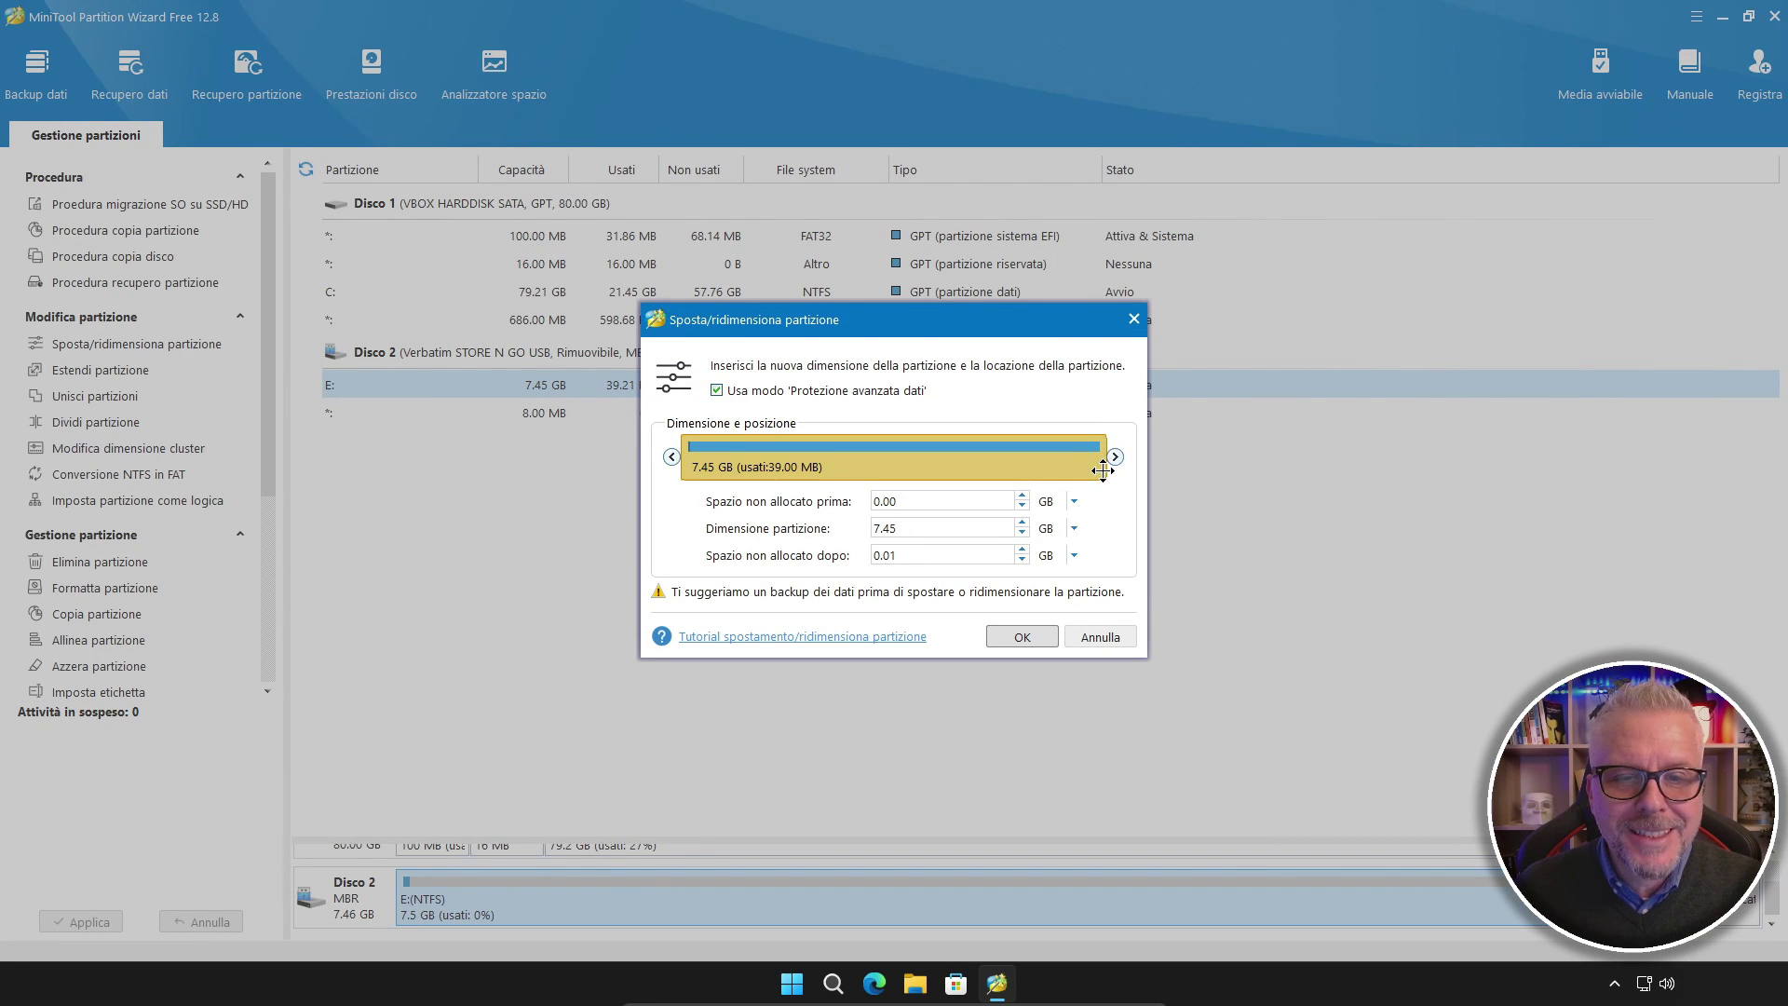
pyautogui.moveTo(1103, 470); pyautogui.dragTo(787, 458)
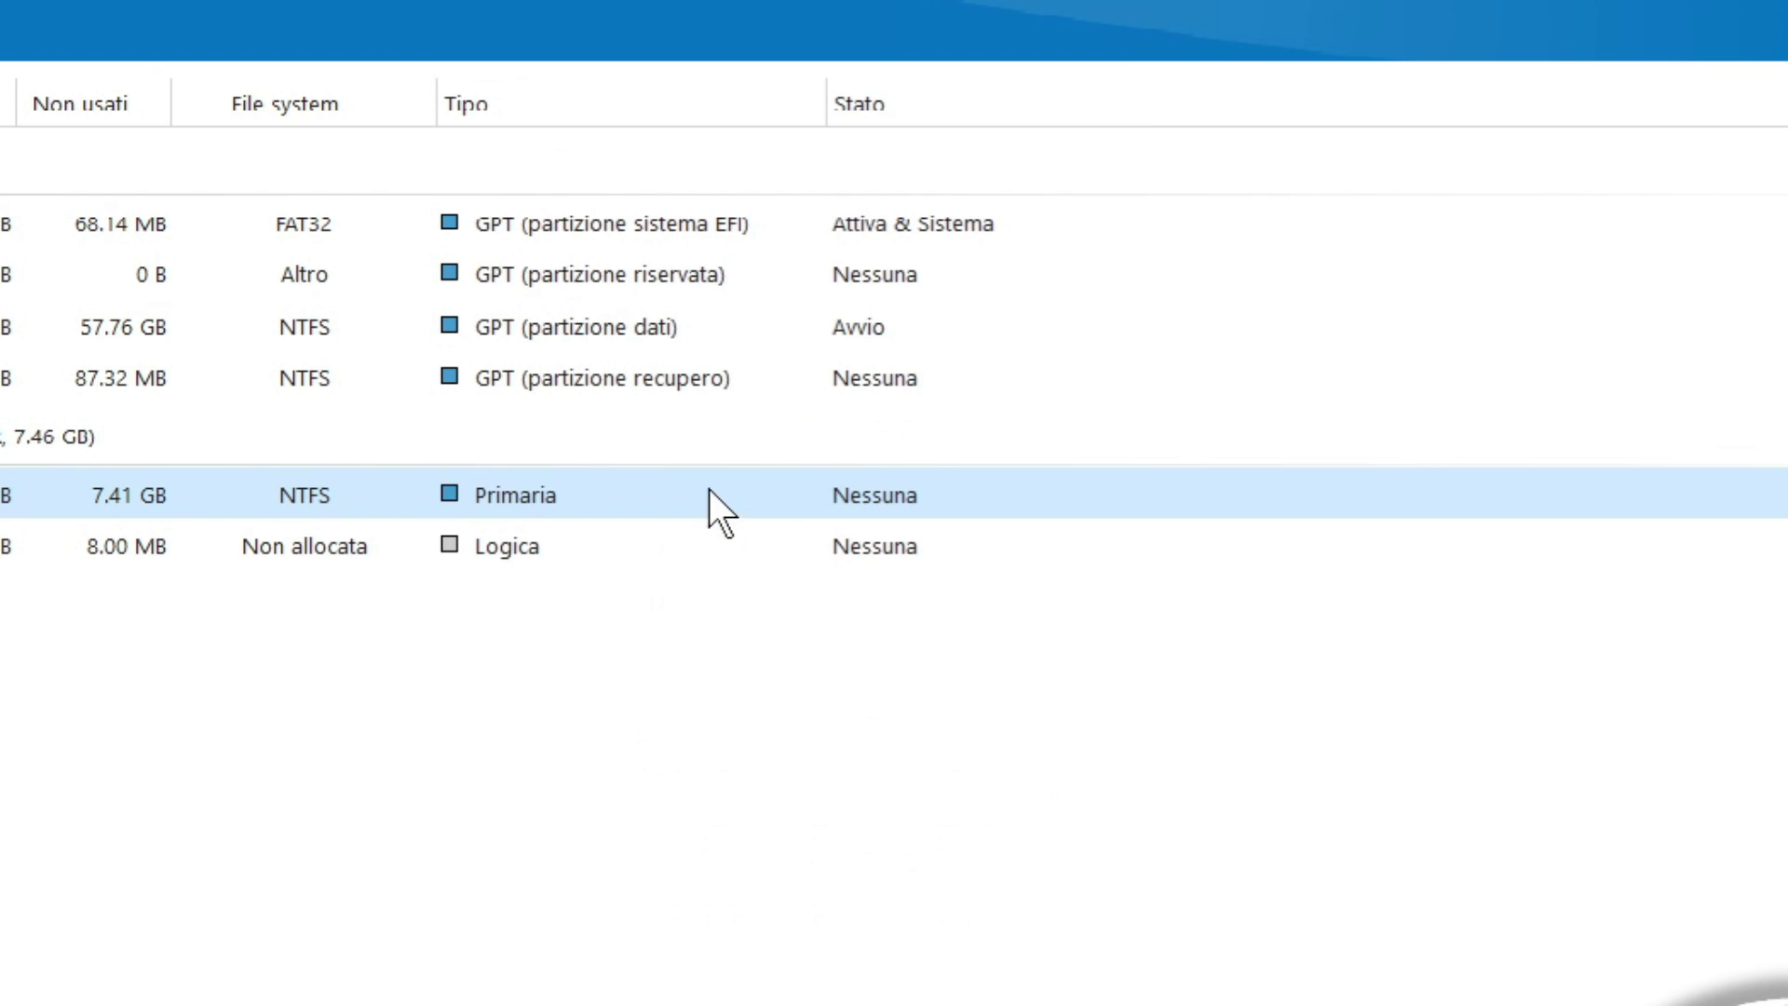
# Step: View how the E: partition can be split in two, and cancel the split
pyautogui.rightClick(709, 494)
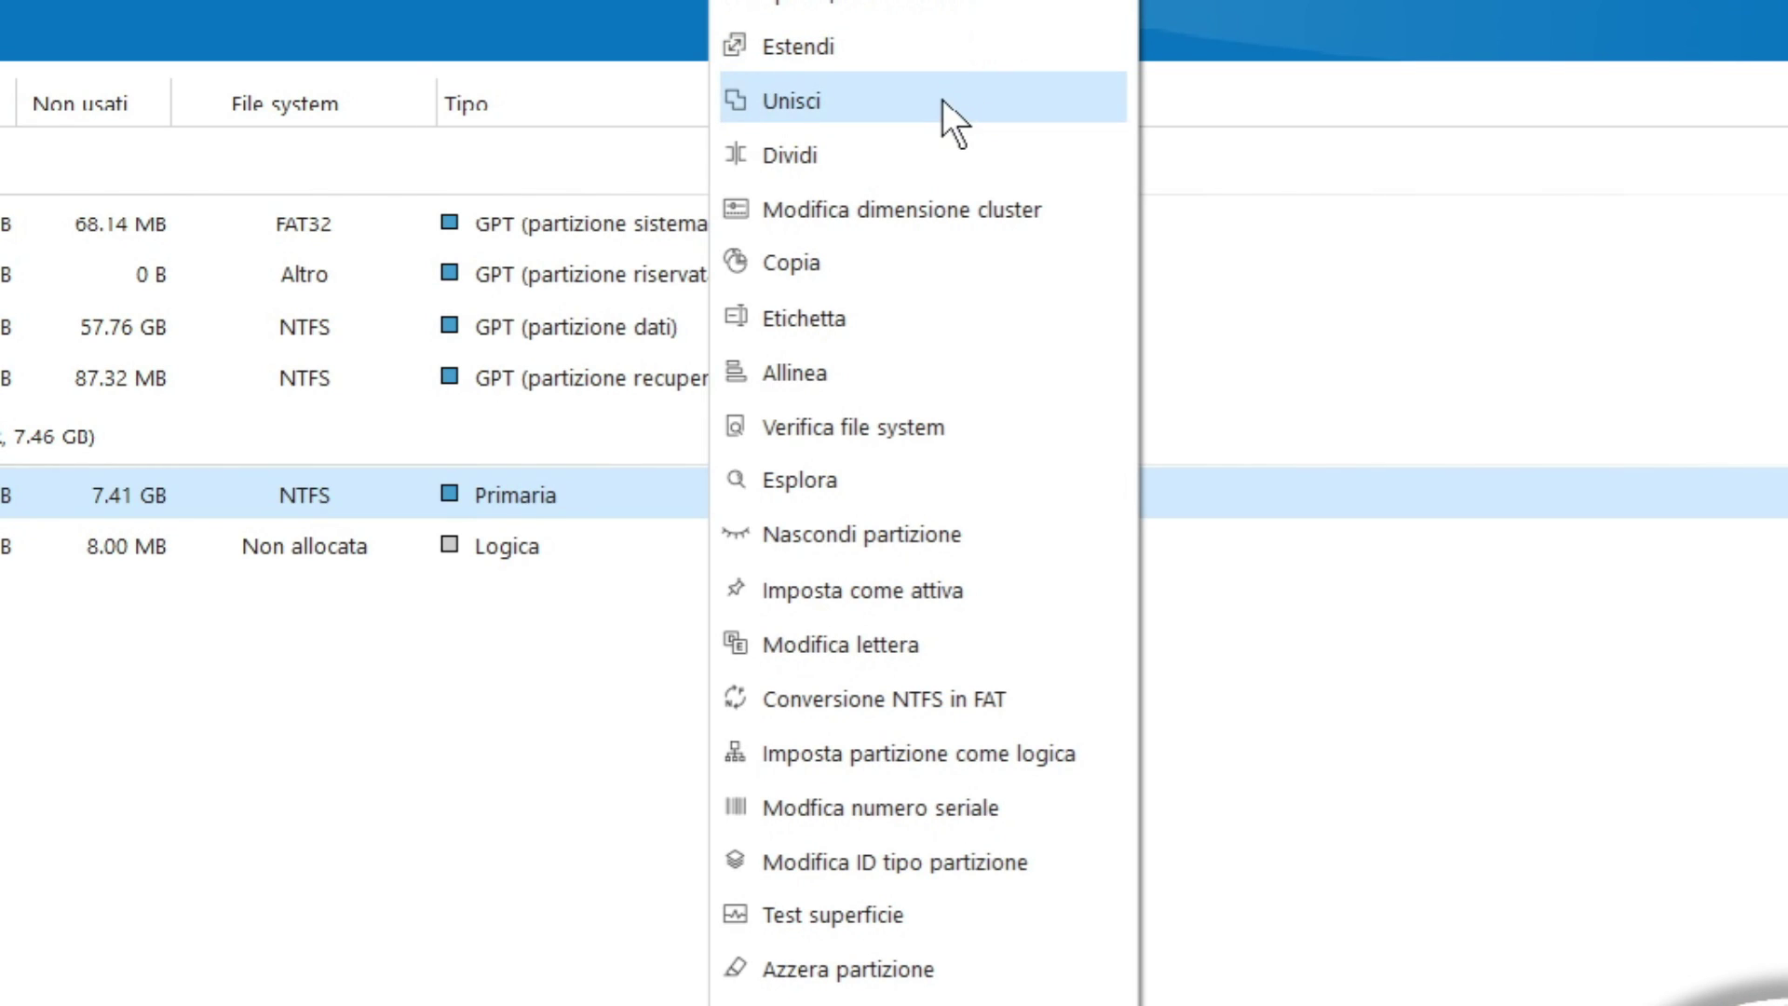
pyautogui.click(894, 155)
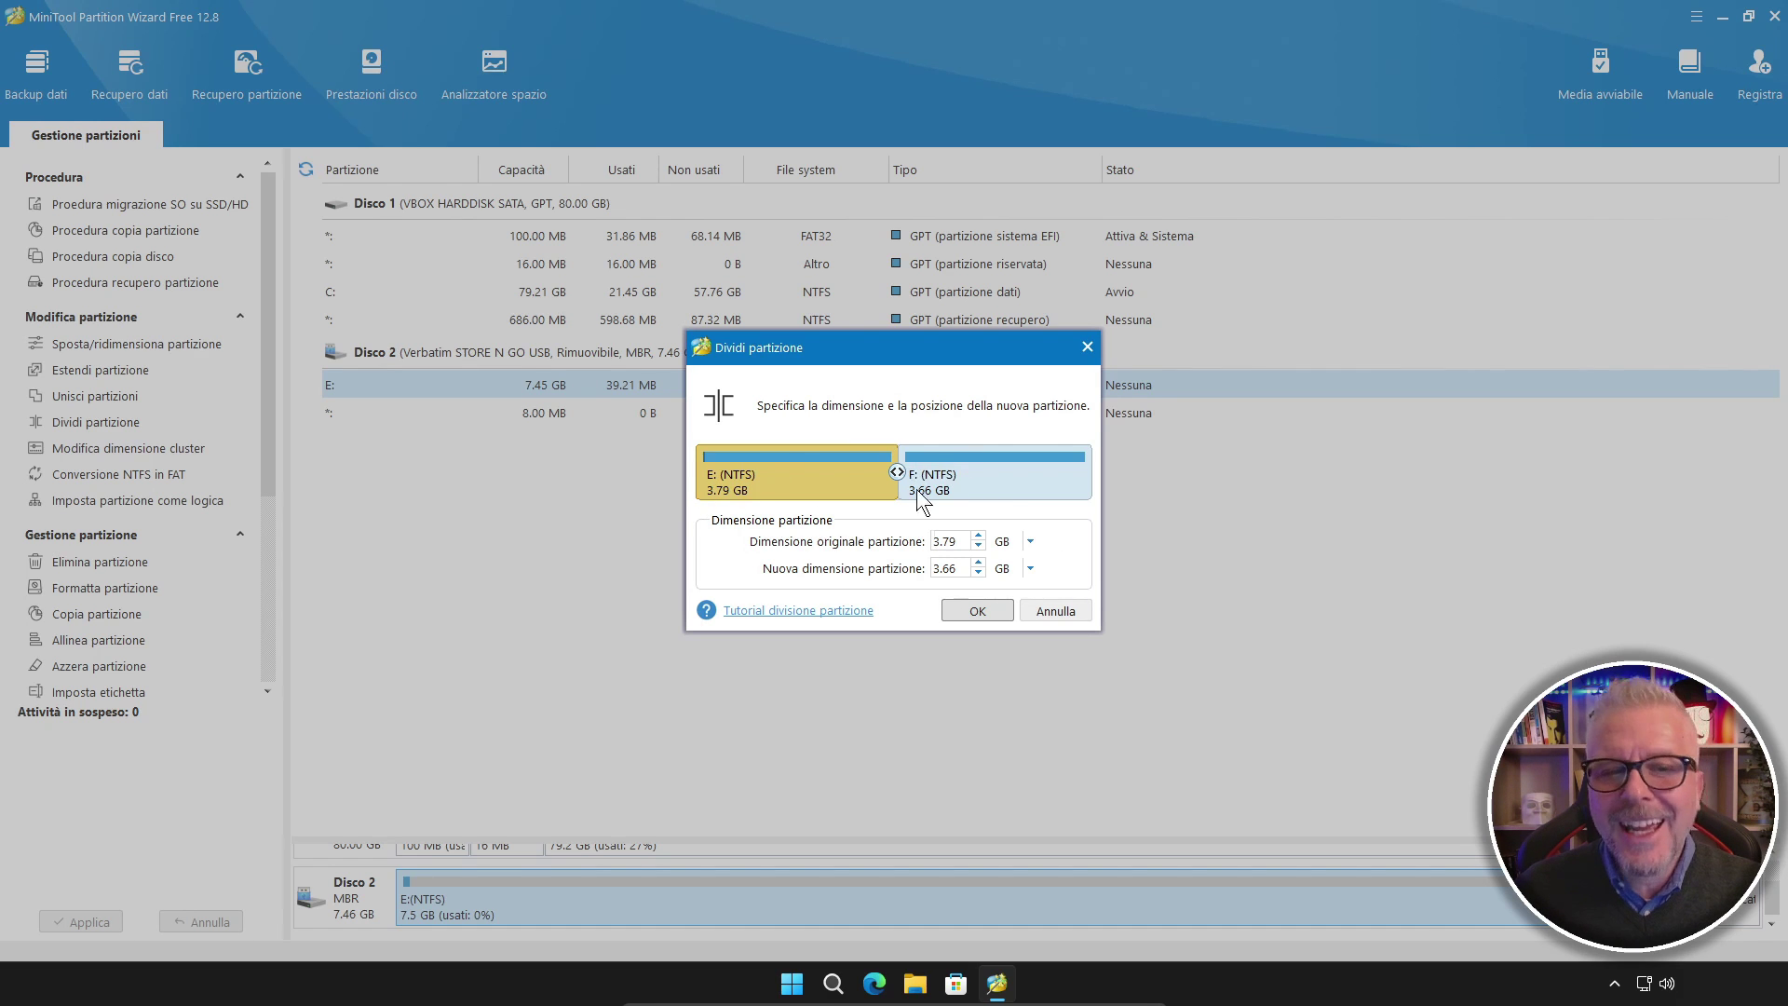
pyautogui.click(1065, 607)
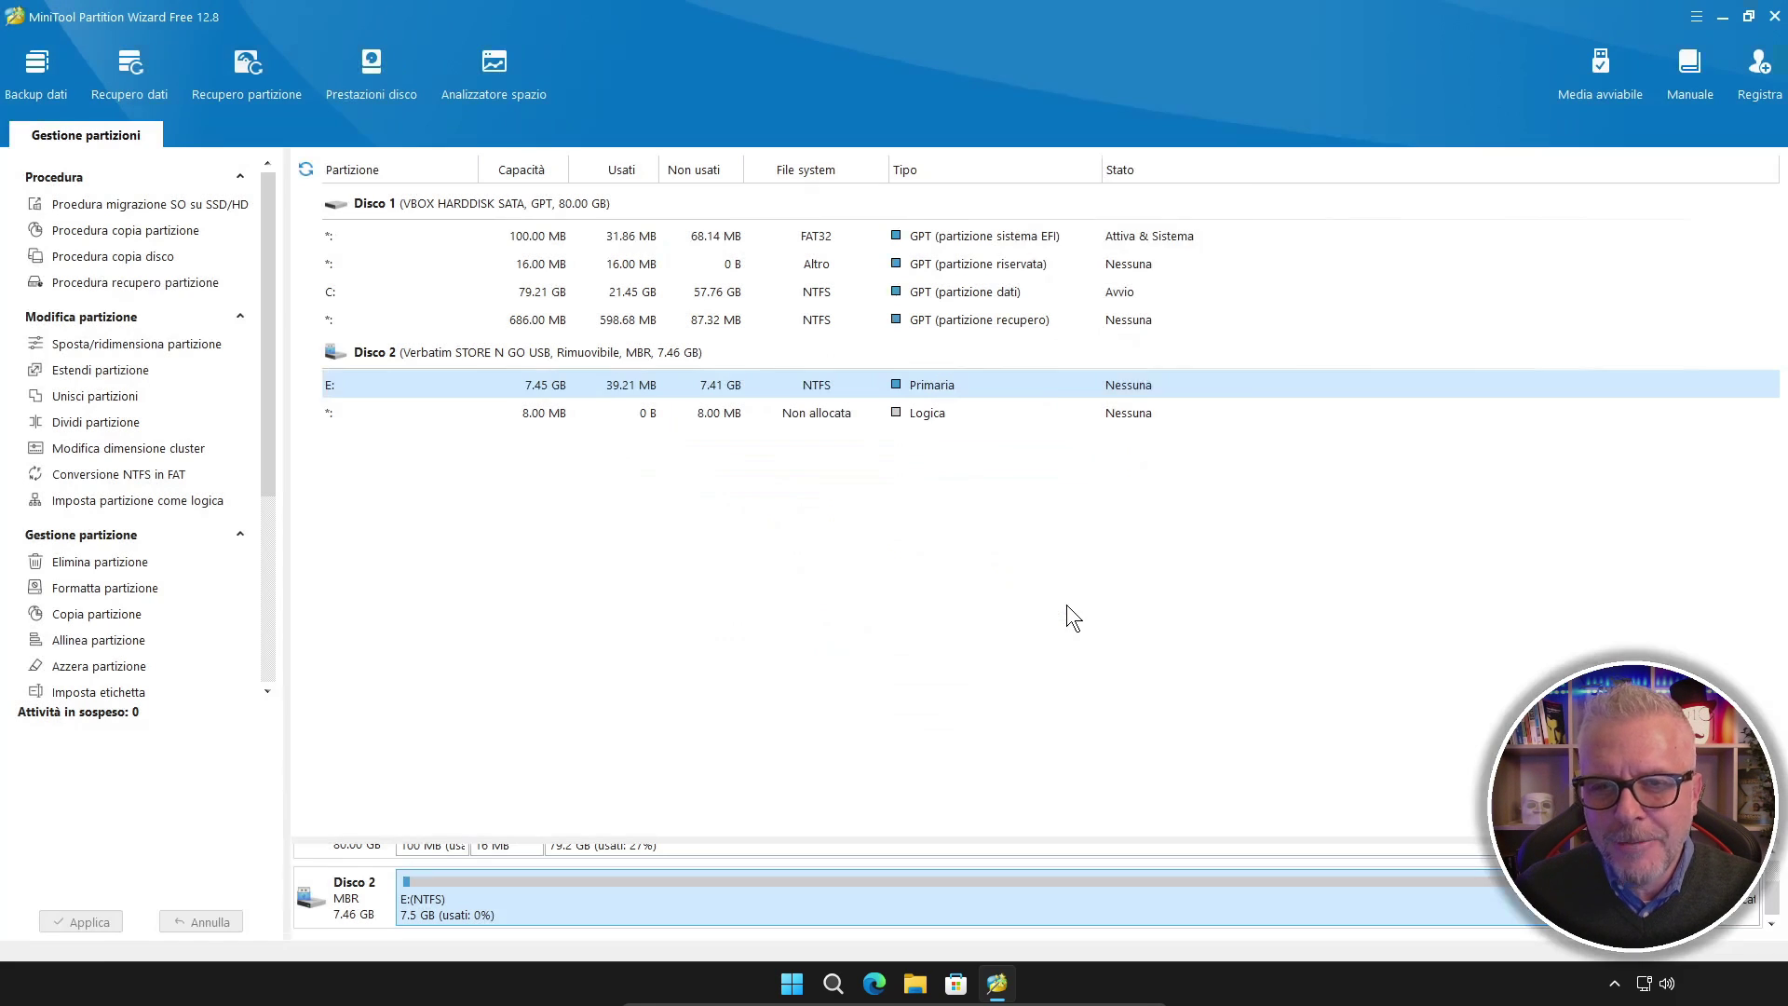
# Step: Hide the E: partition on Disco 2 and apply the pending change
pyautogui.rightClick(1066, 605)
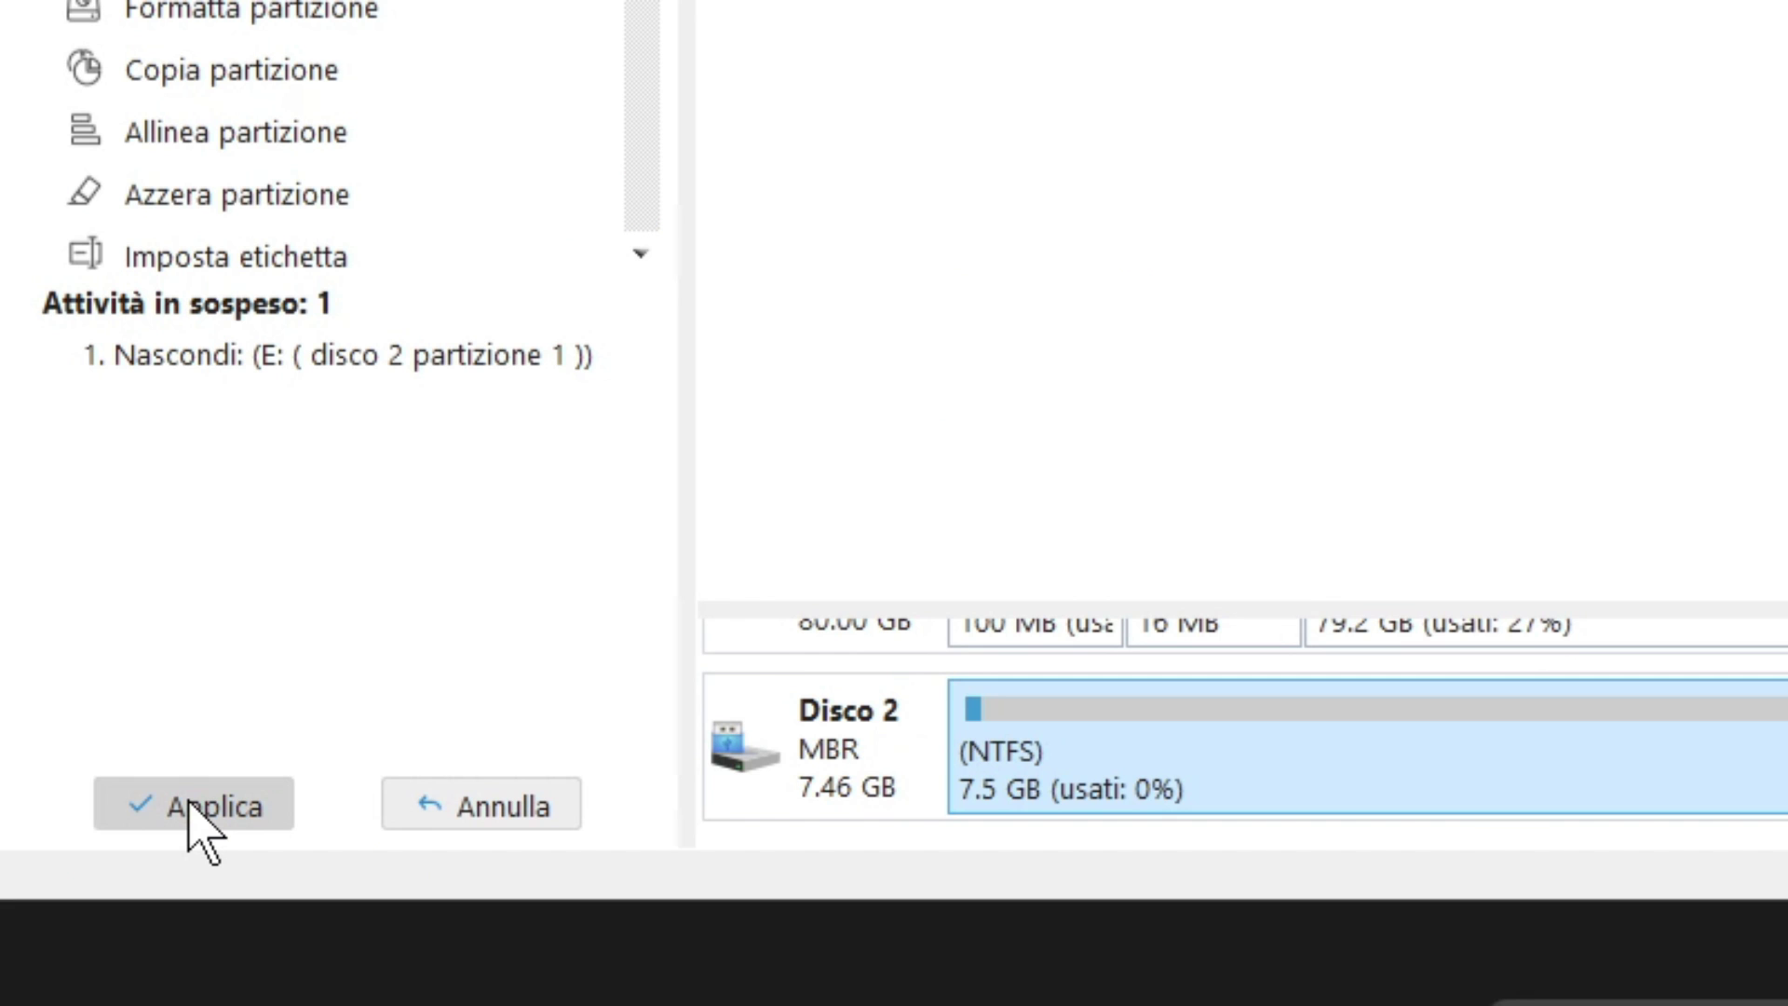
pyautogui.click(189, 803)
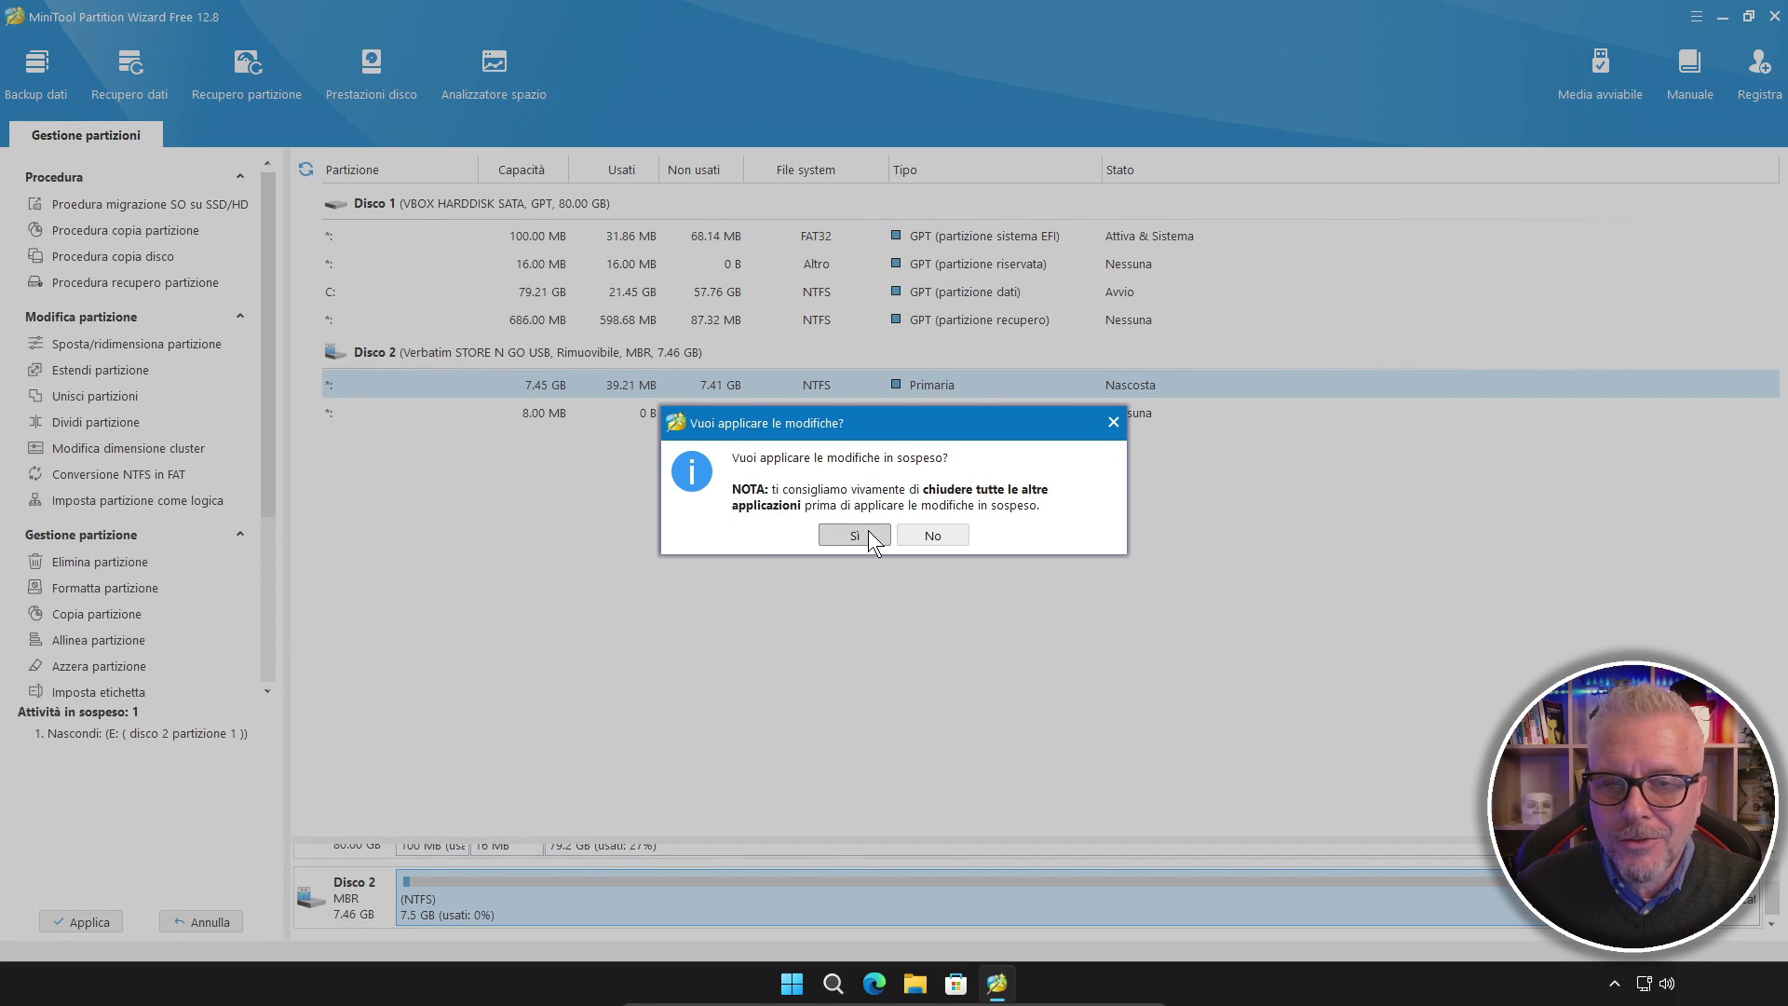
pyautogui.click(854, 535)
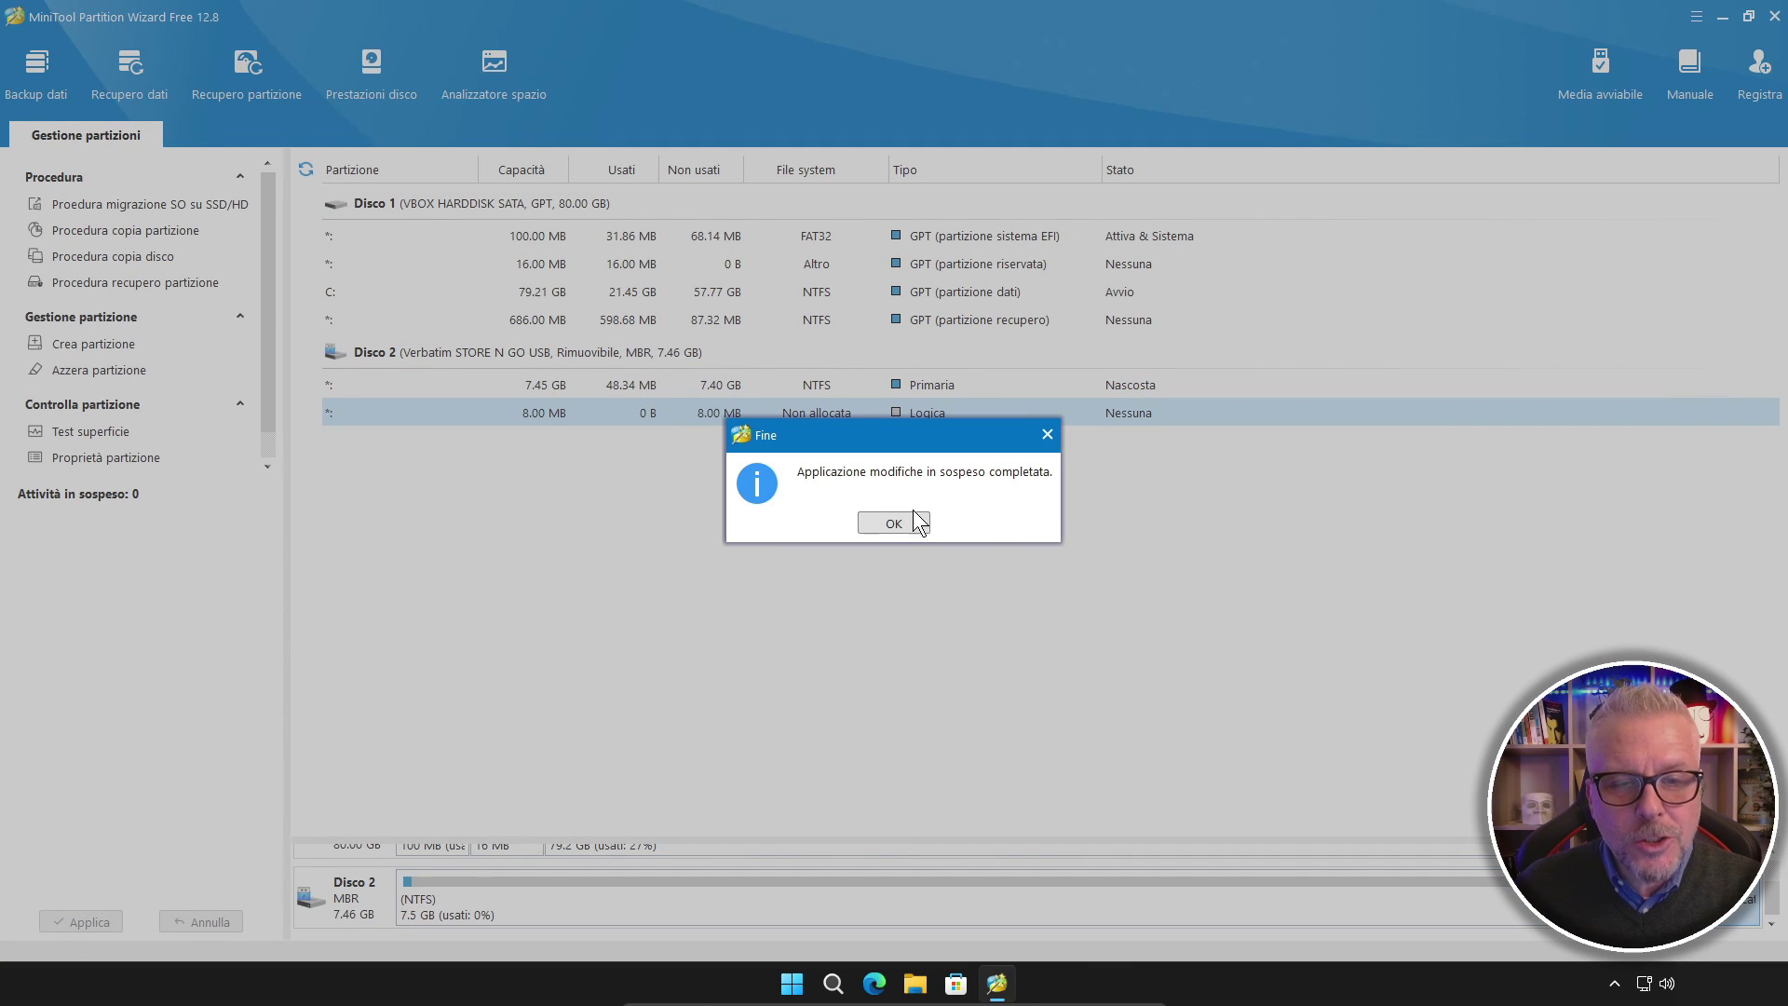
pyautogui.click(911, 519)
# Step: Check the drives under Questo PC in File Explorer and move its window clear of the partition list
pyautogui.click(915, 983)
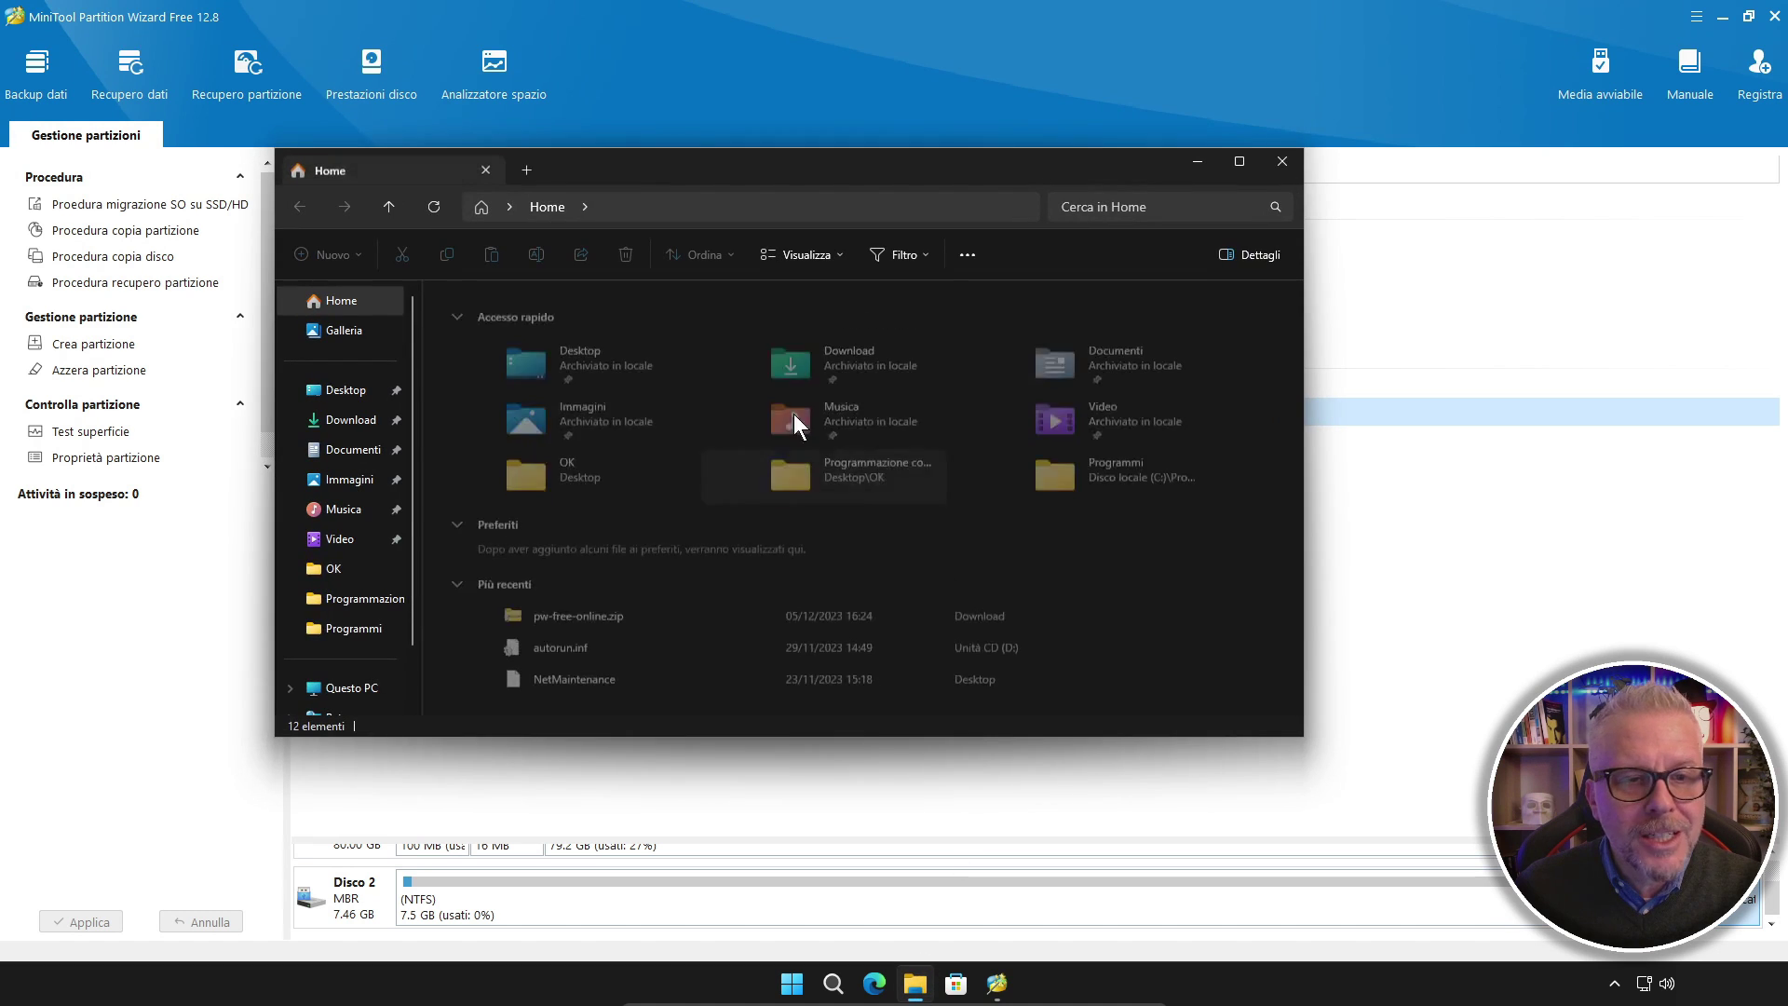
pyautogui.click(345, 688)
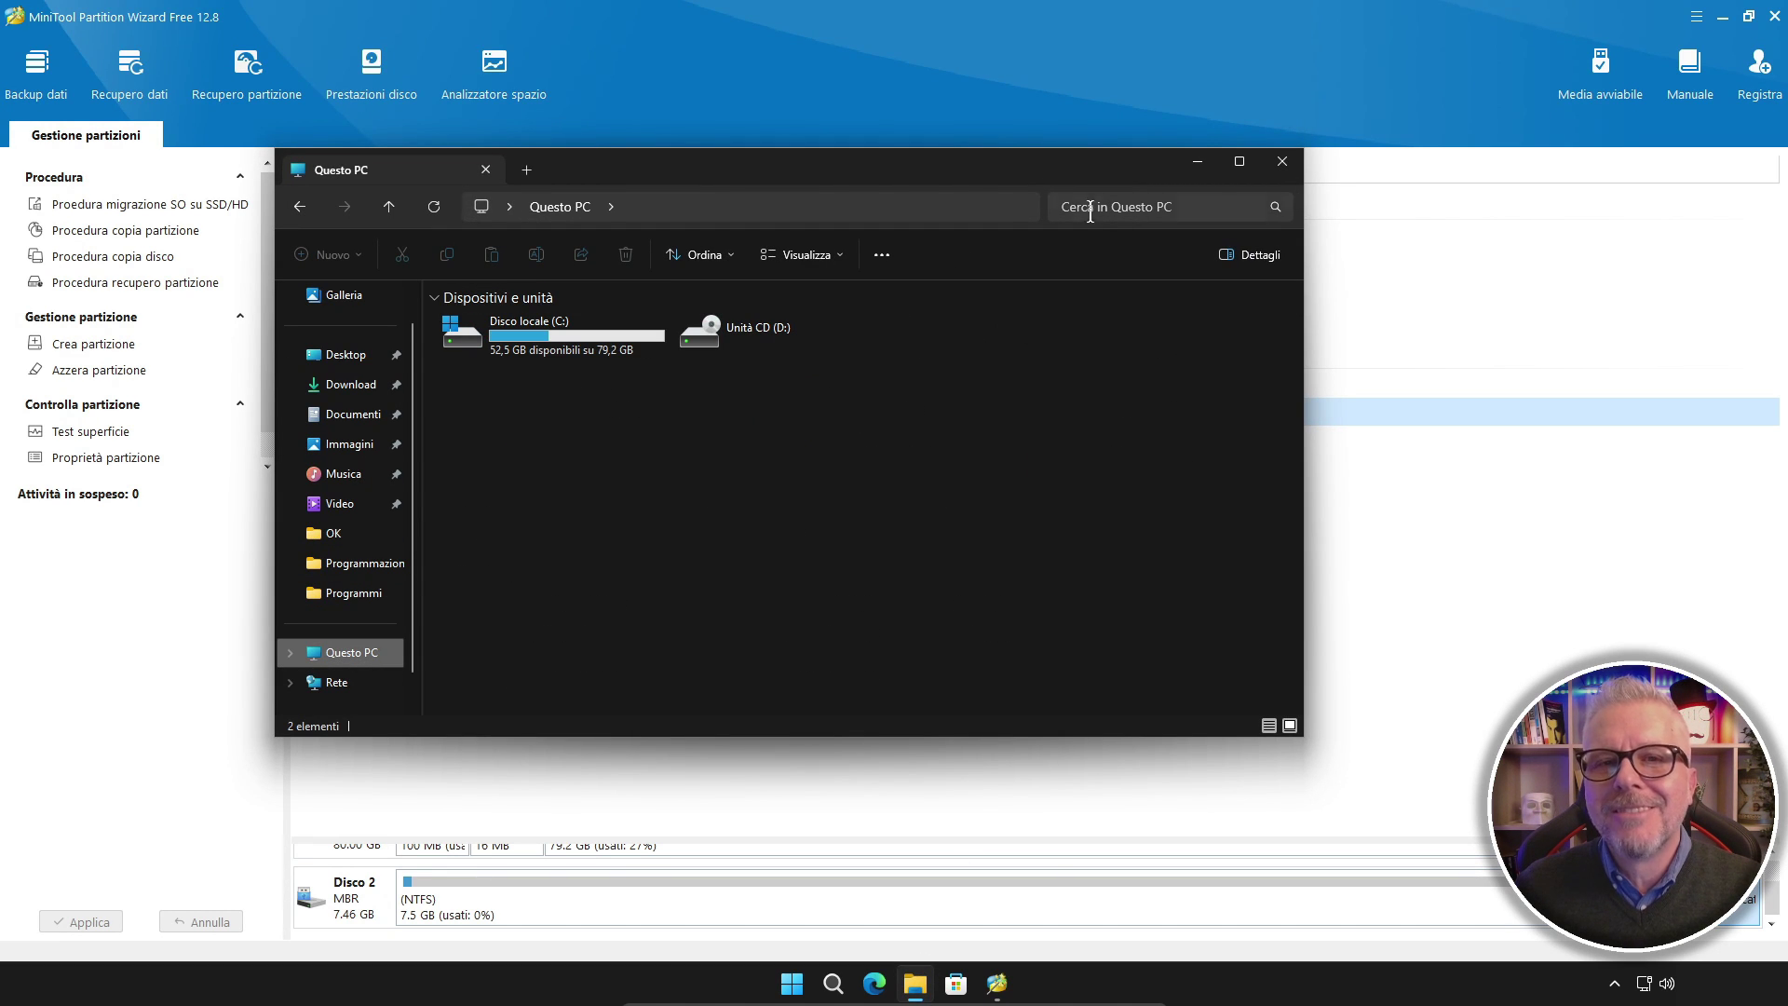
pyautogui.moveTo(1041, 175); pyautogui.dragTo(1164, 553)
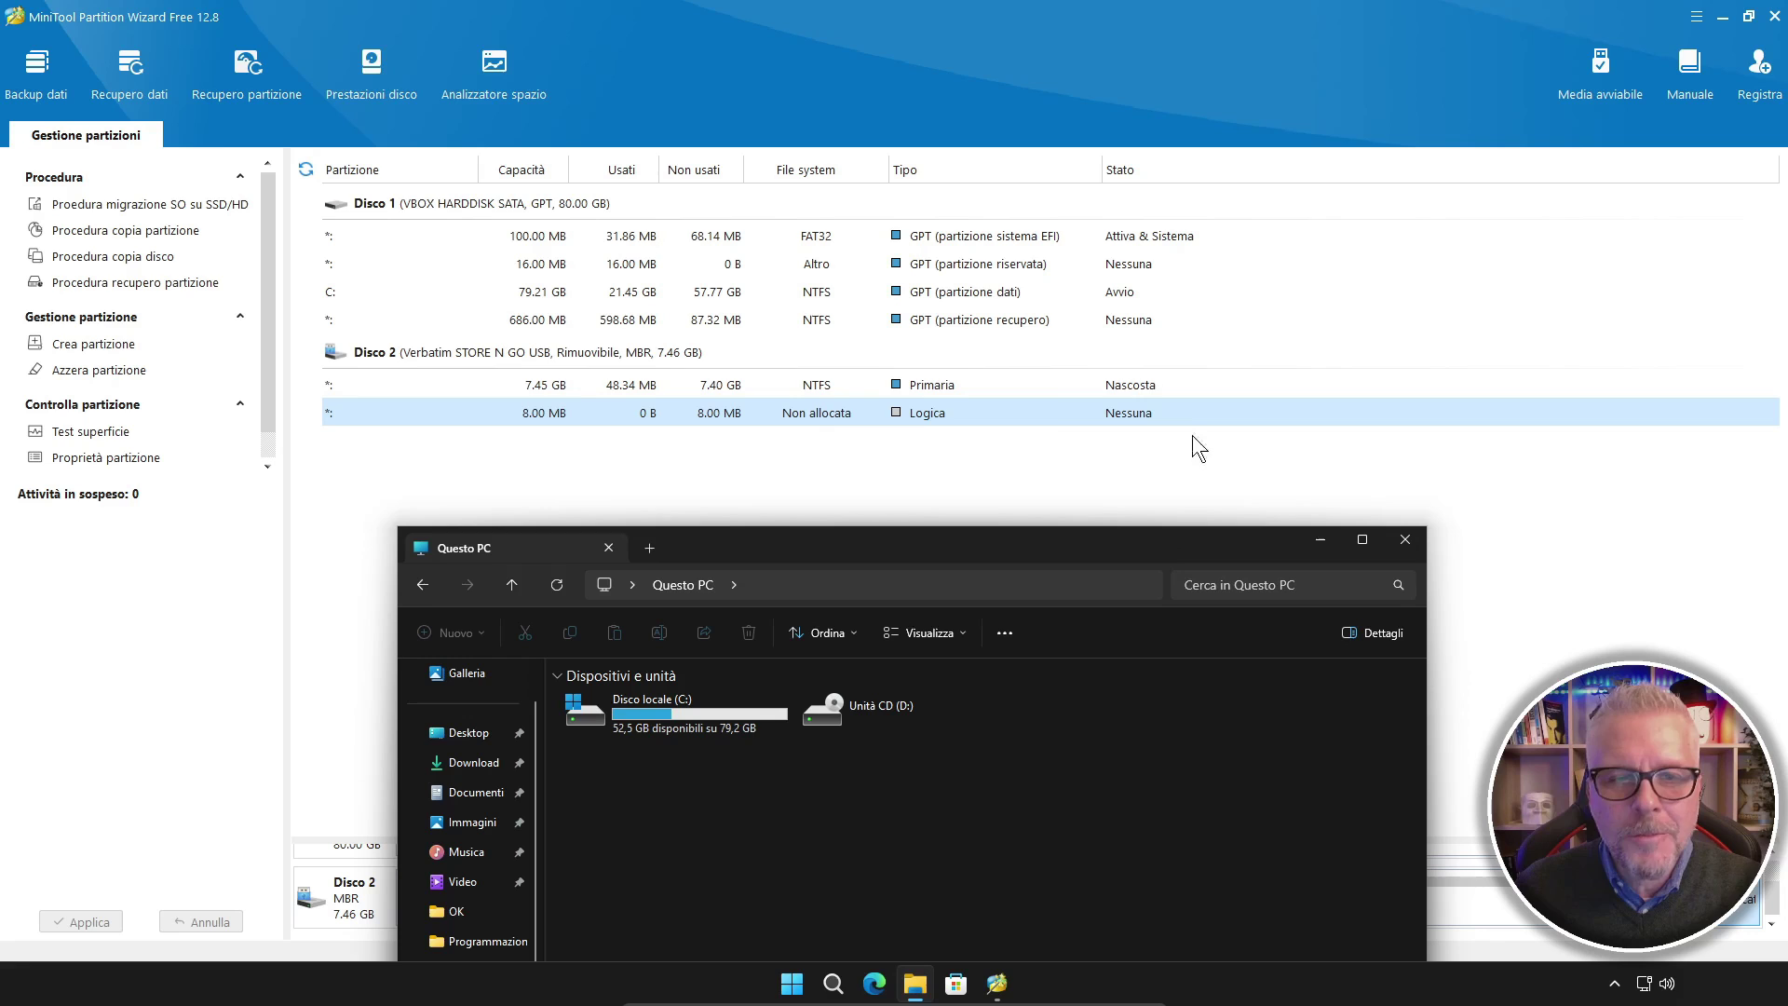
# Step: Unhide Disco 2's primary partition with drive letter E:, apply the changes, and check the drive in File Explorer before closing it
pyautogui.click(1048, 383)
pyautogui.rightClick(1047, 383)
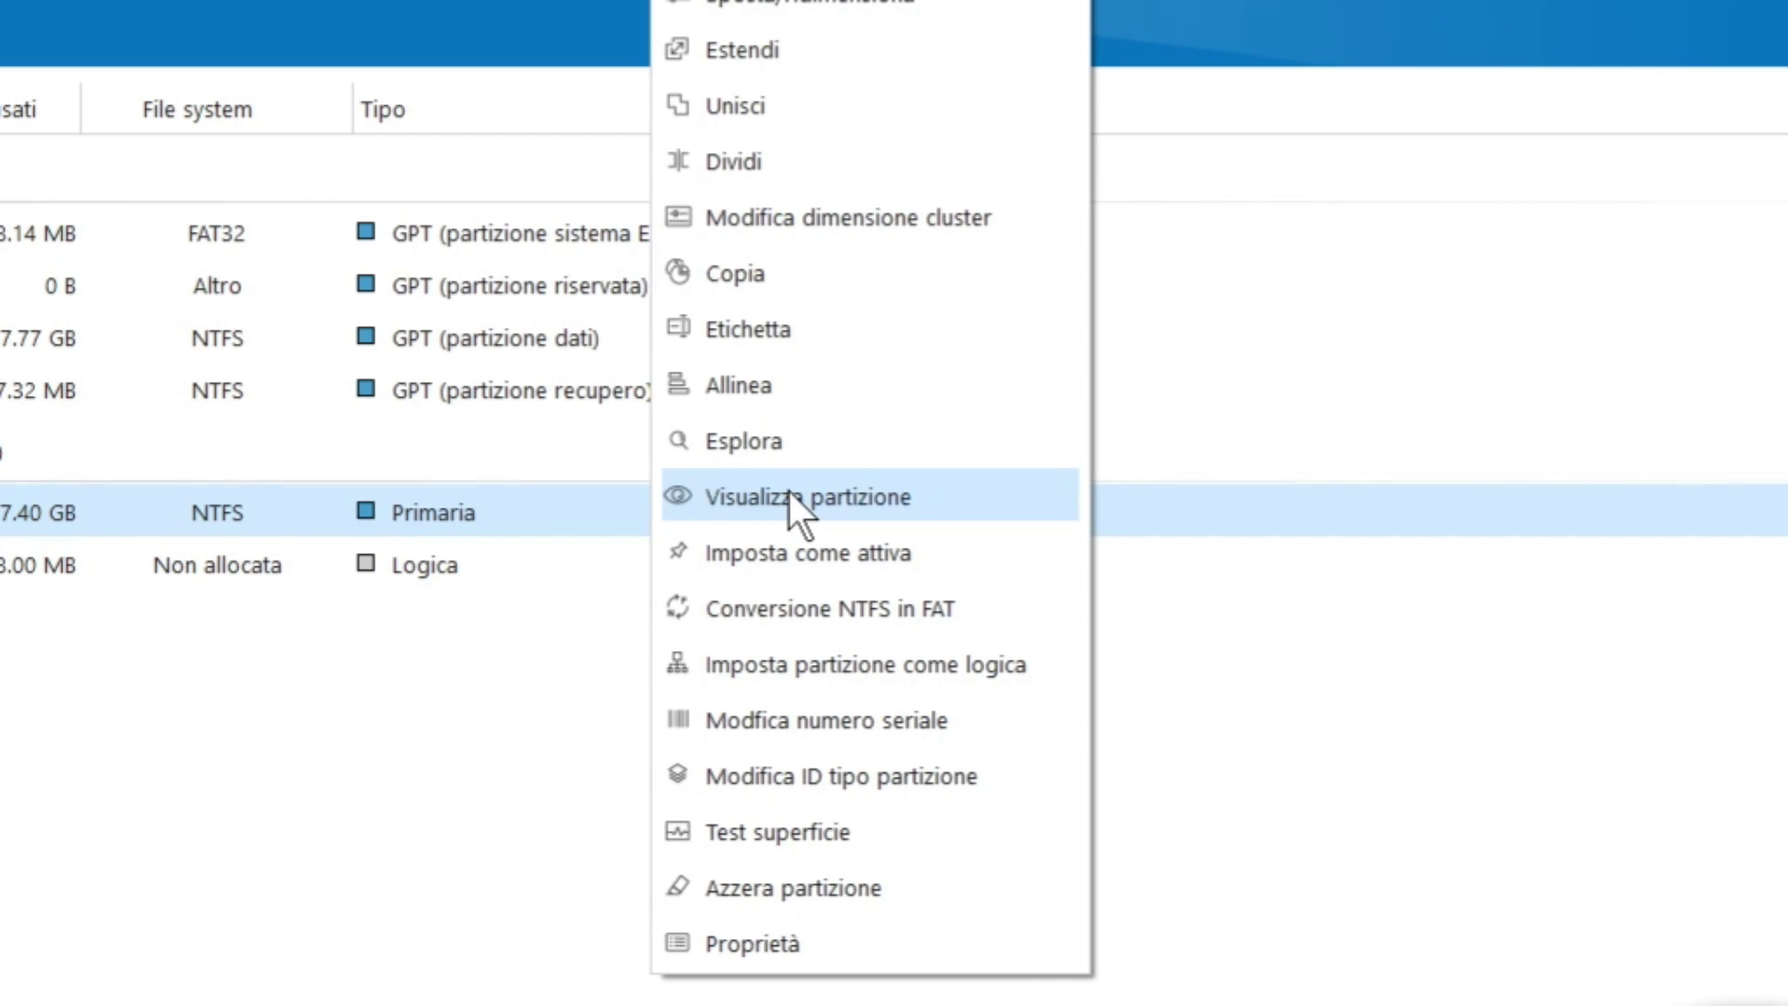
pyautogui.click(789, 496)
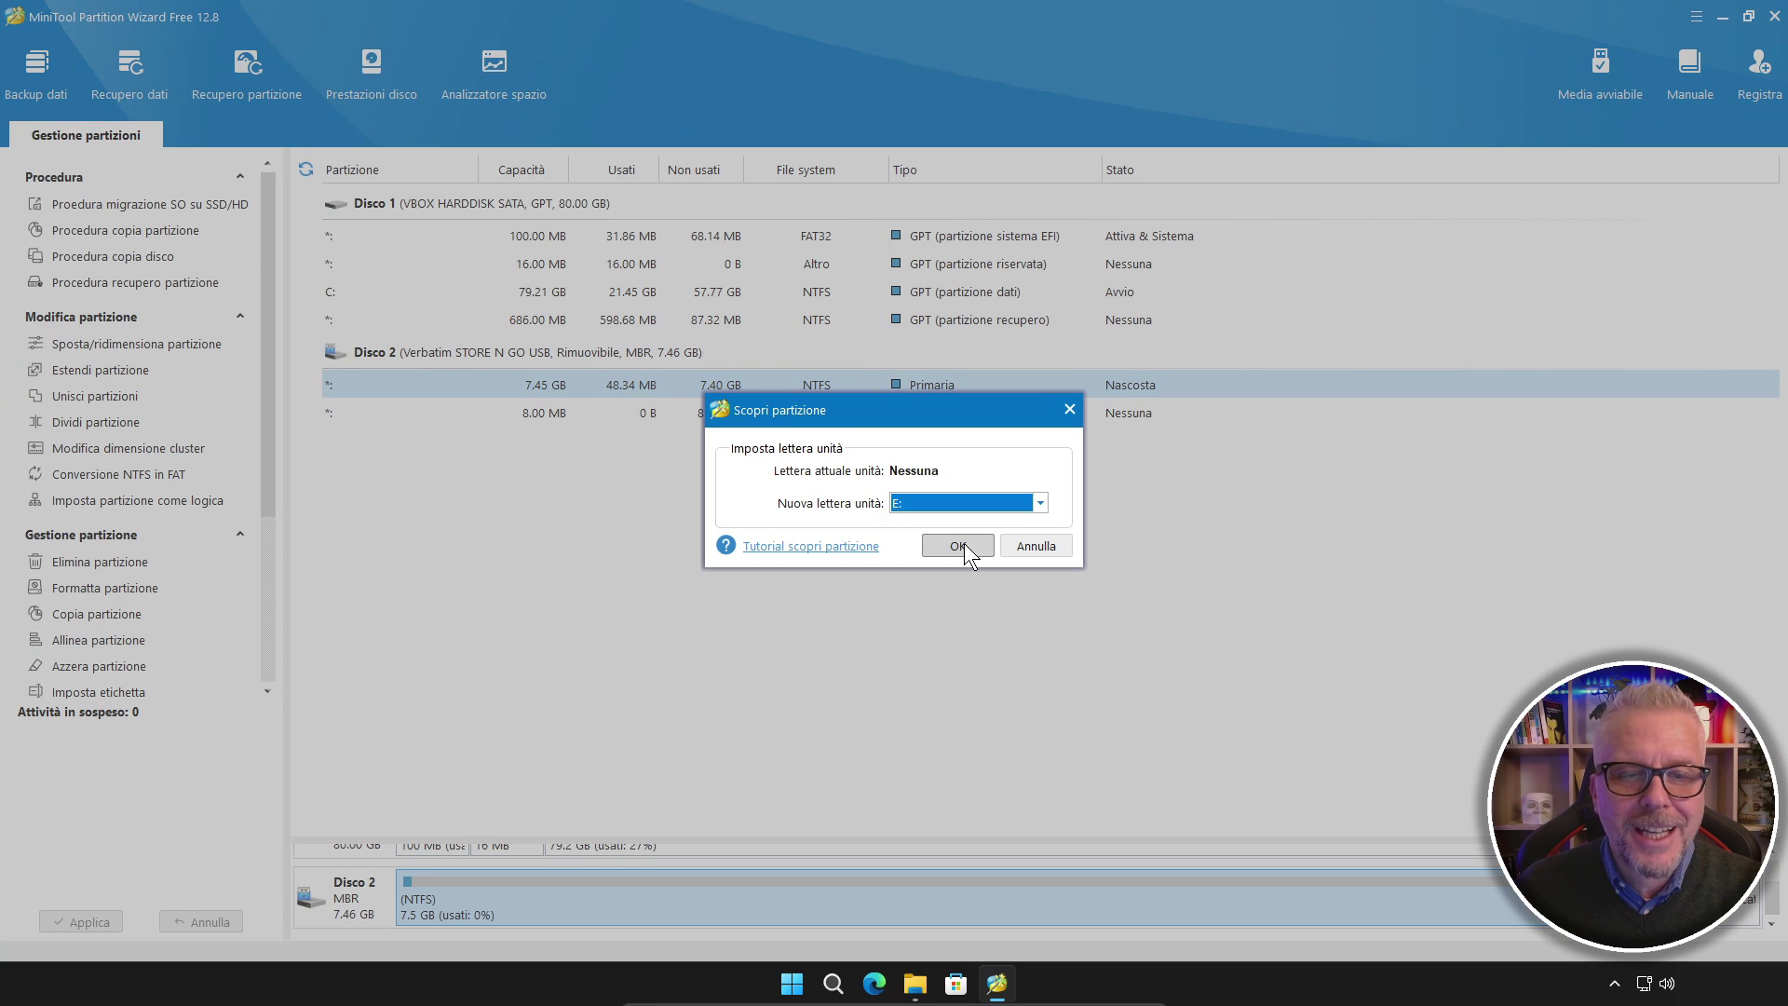
pyautogui.click(483, 814)
pyautogui.click(88, 921)
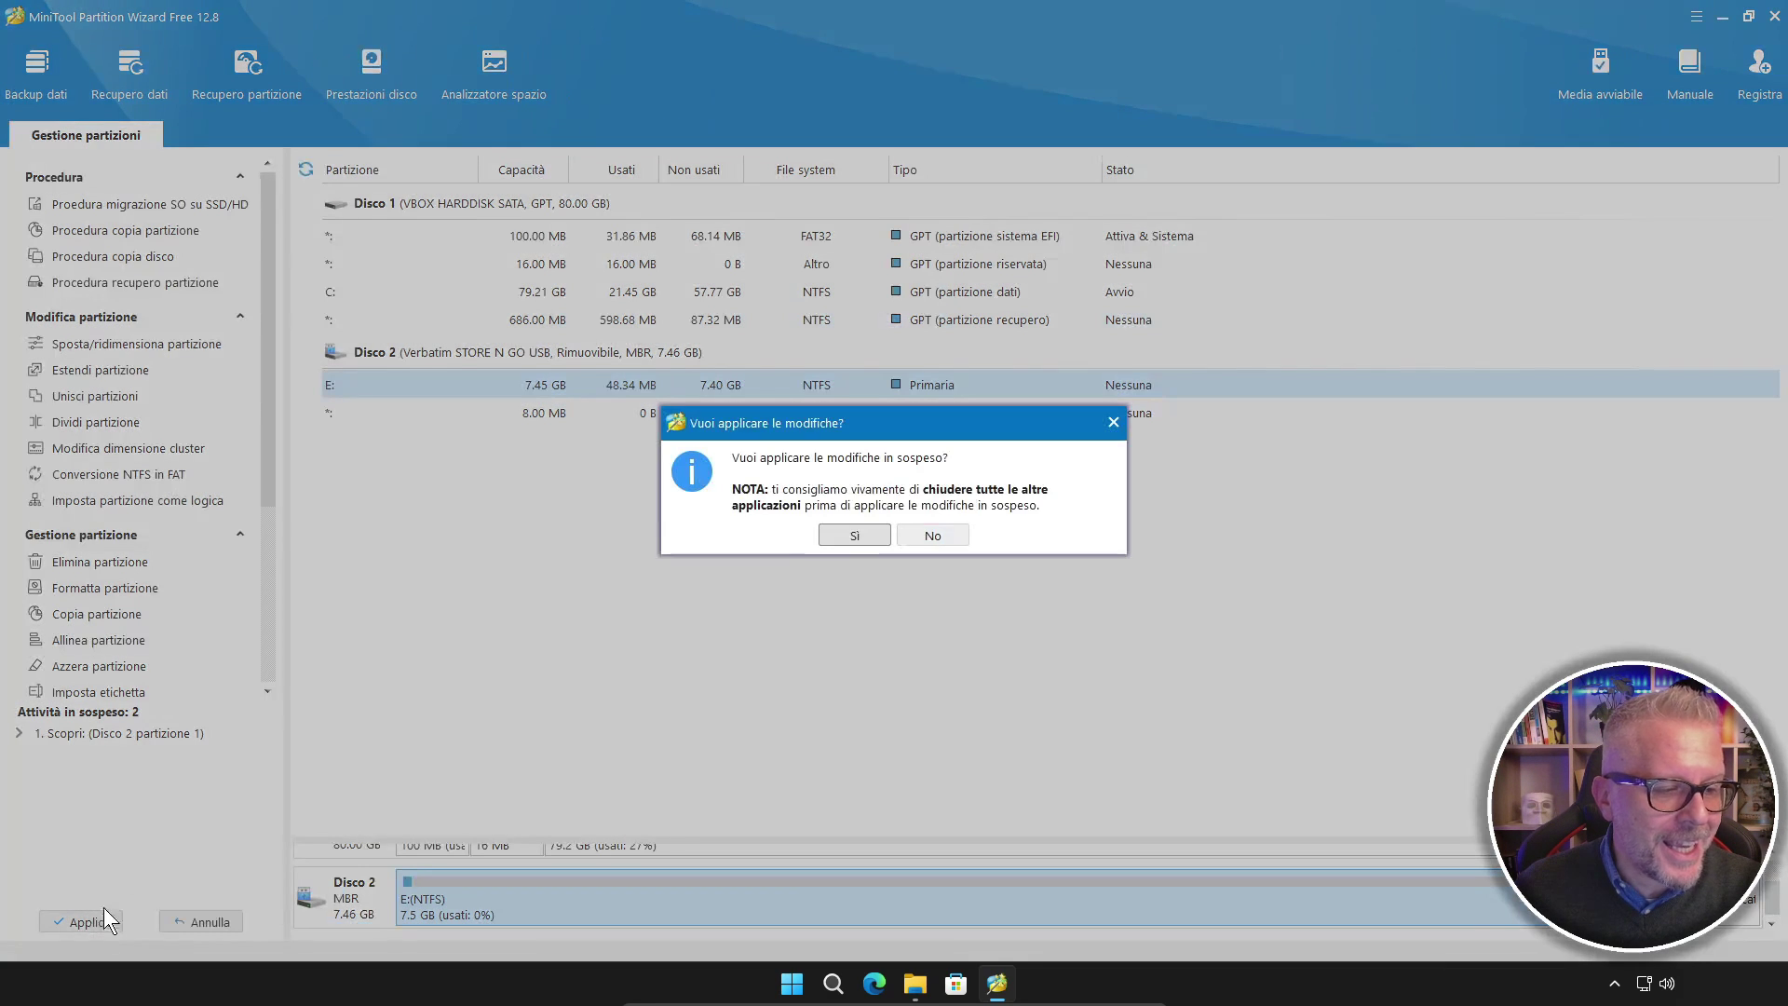
pyautogui.click(853, 534)
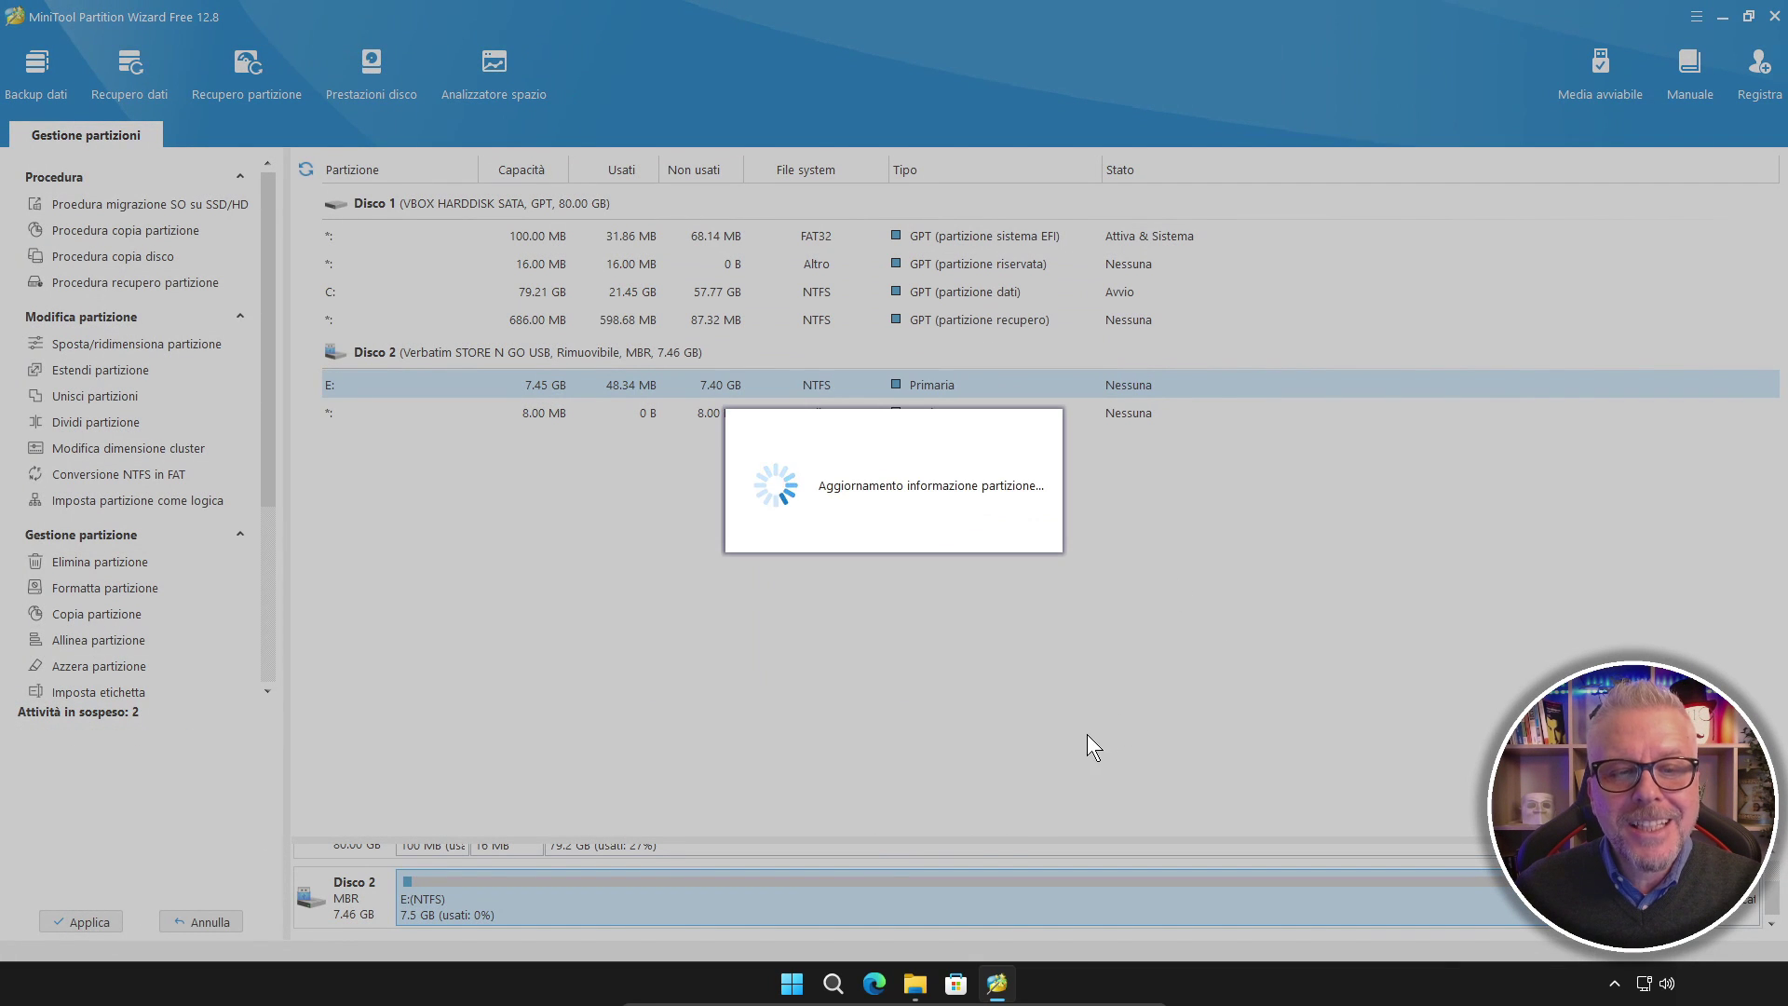
pyautogui.click(874, 520)
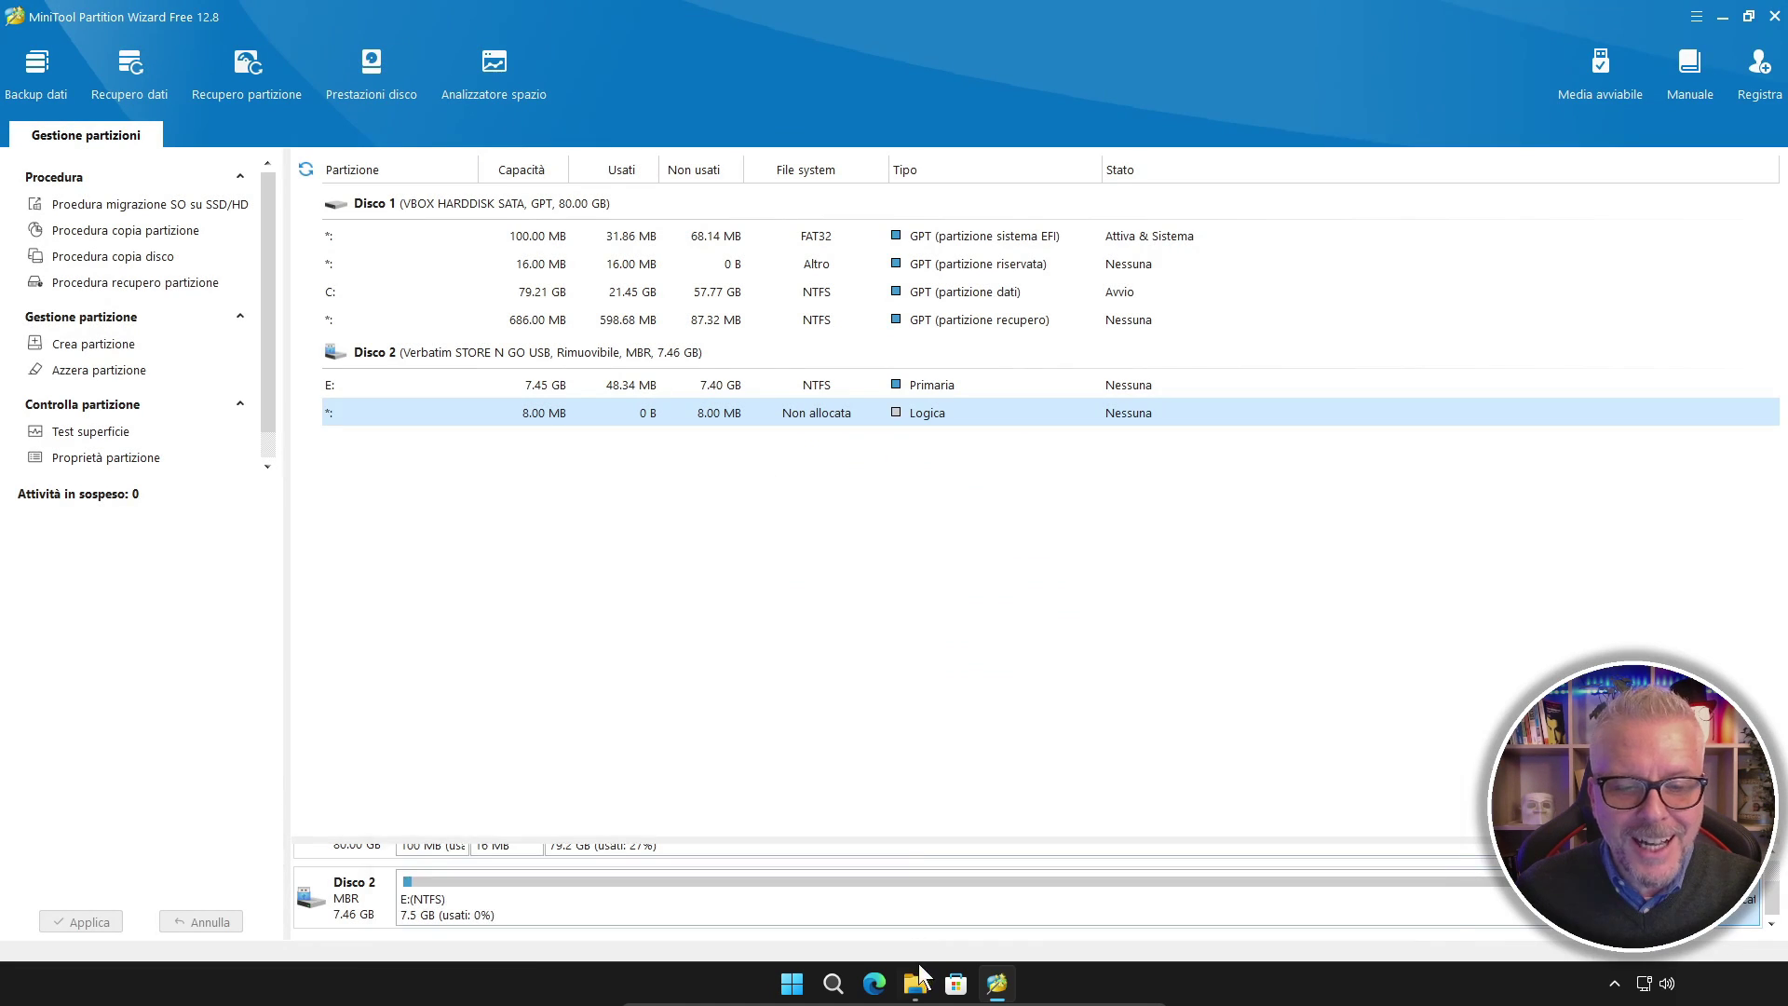
pyautogui.click(916, 983)
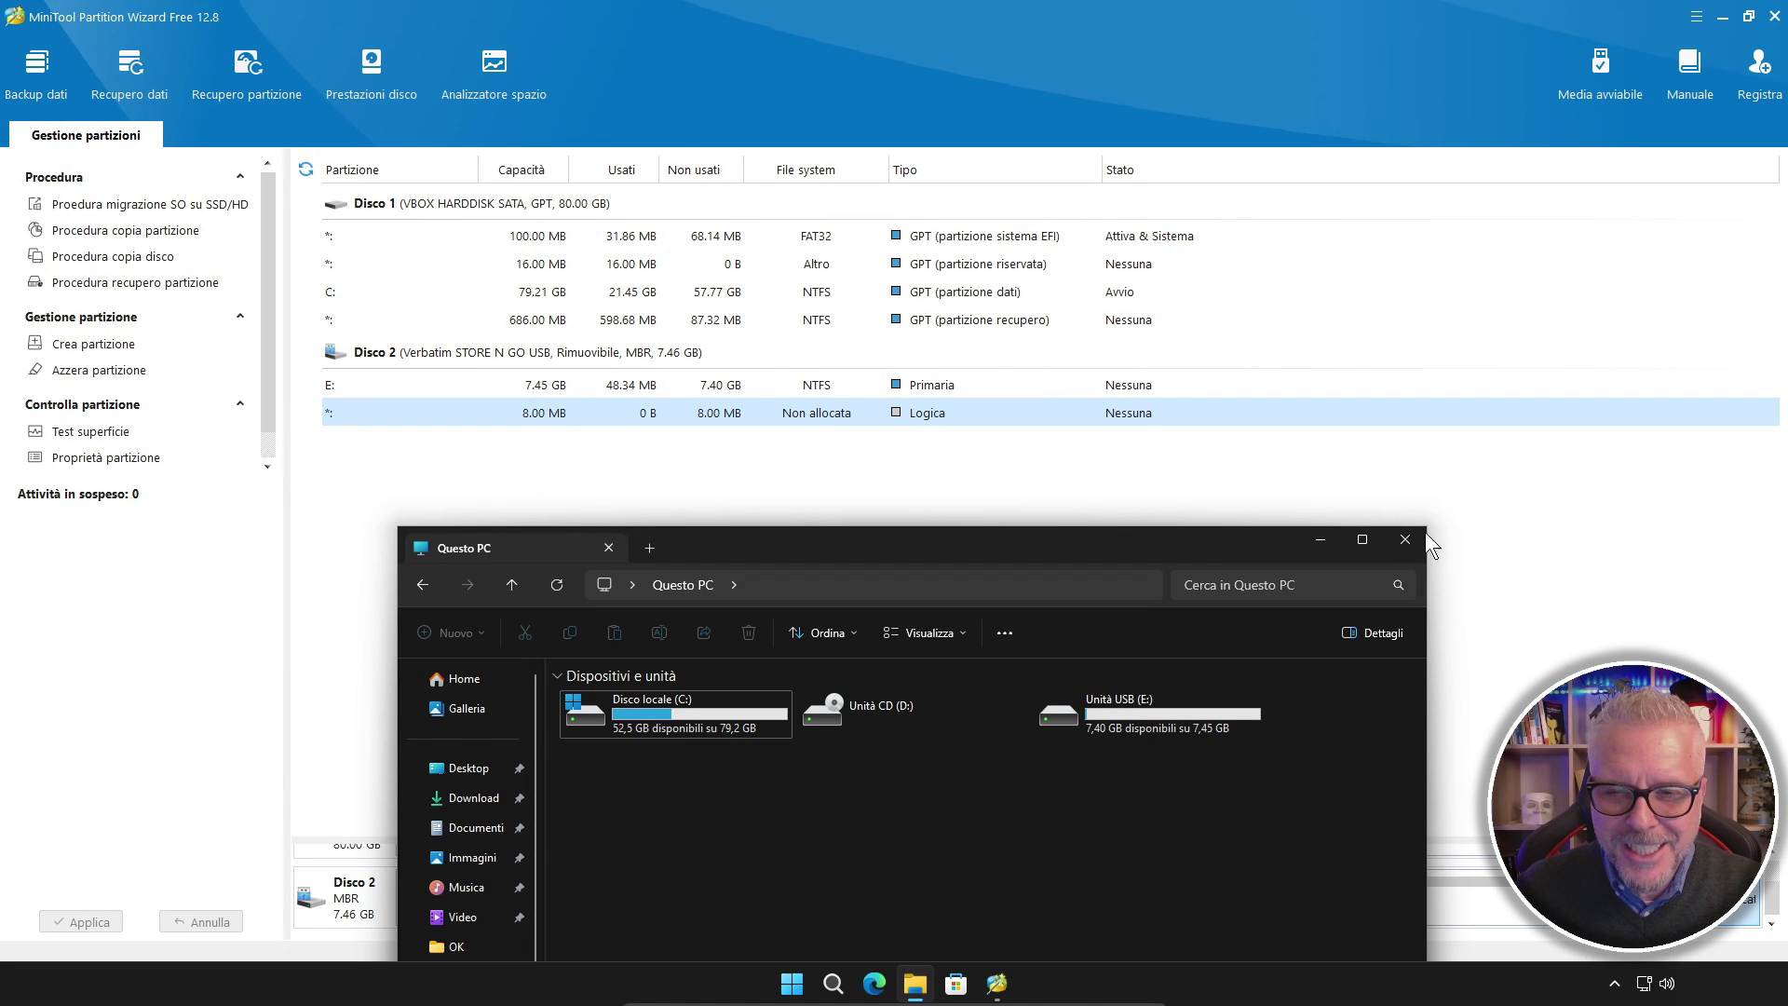
pyautogui.click(1405, 539)
# Step: View the drive letters available for the E: partition without changing it, and look over its other available operations
pyautogui.rightClick(978, 384)
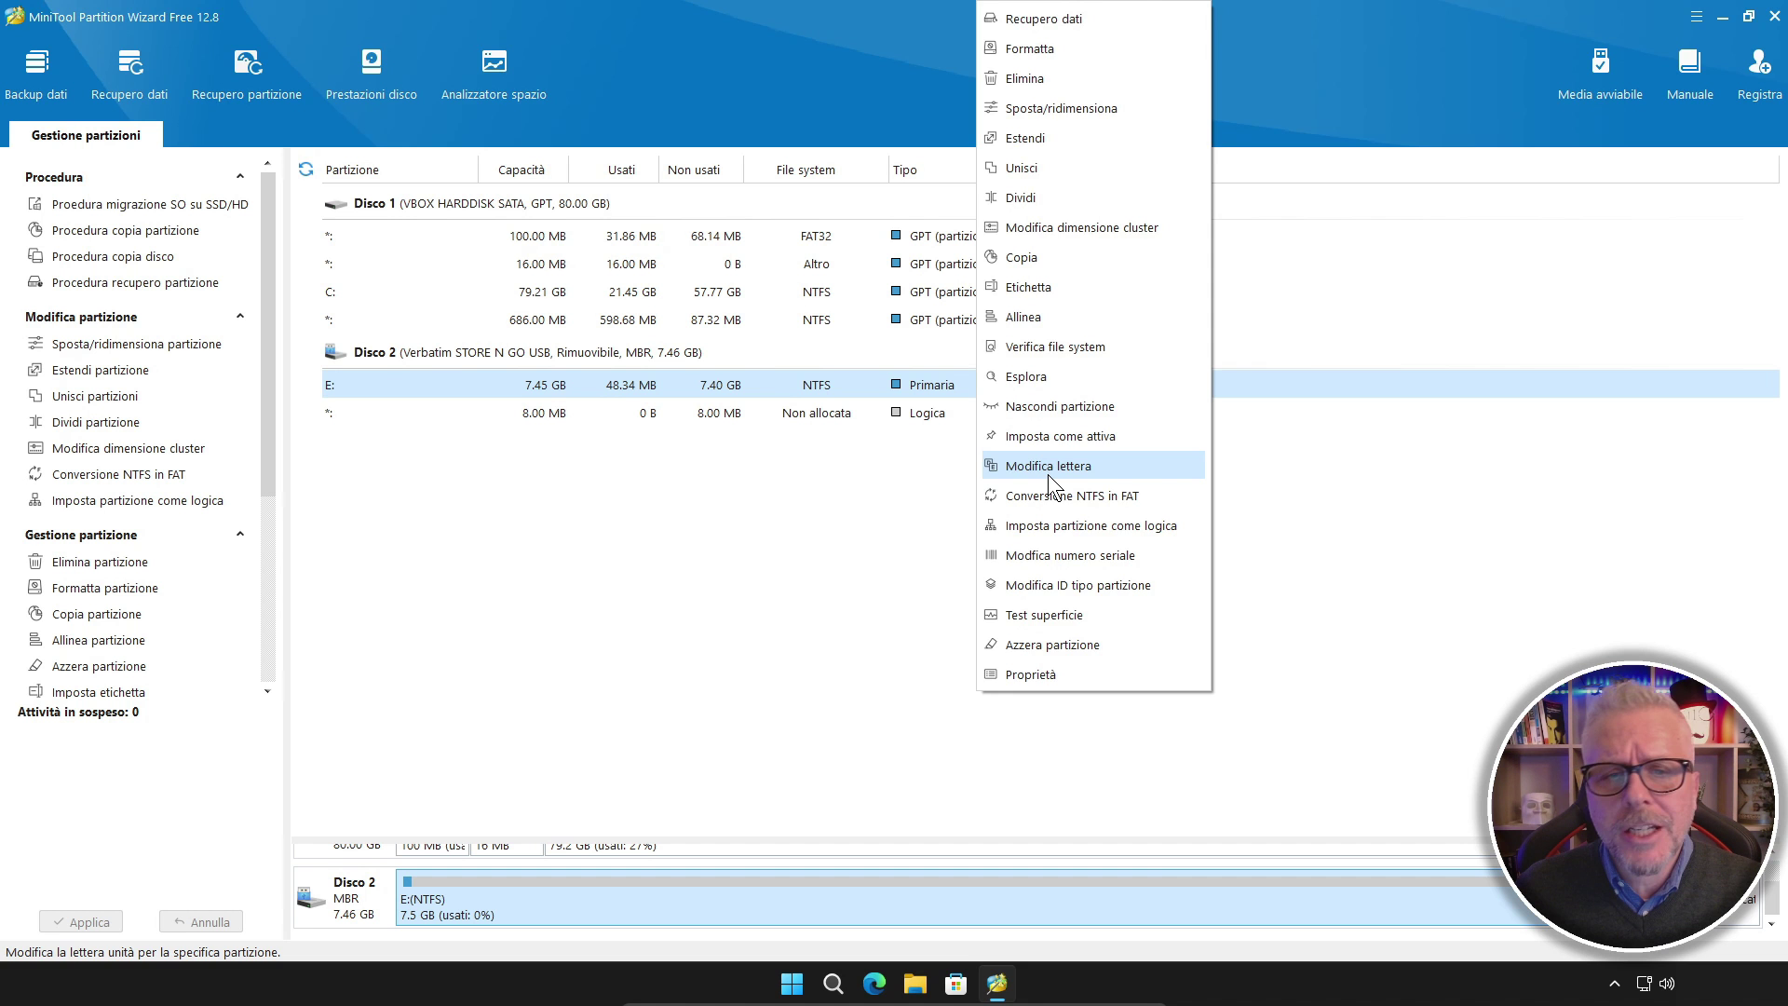
pyautogui.click(859, 594)
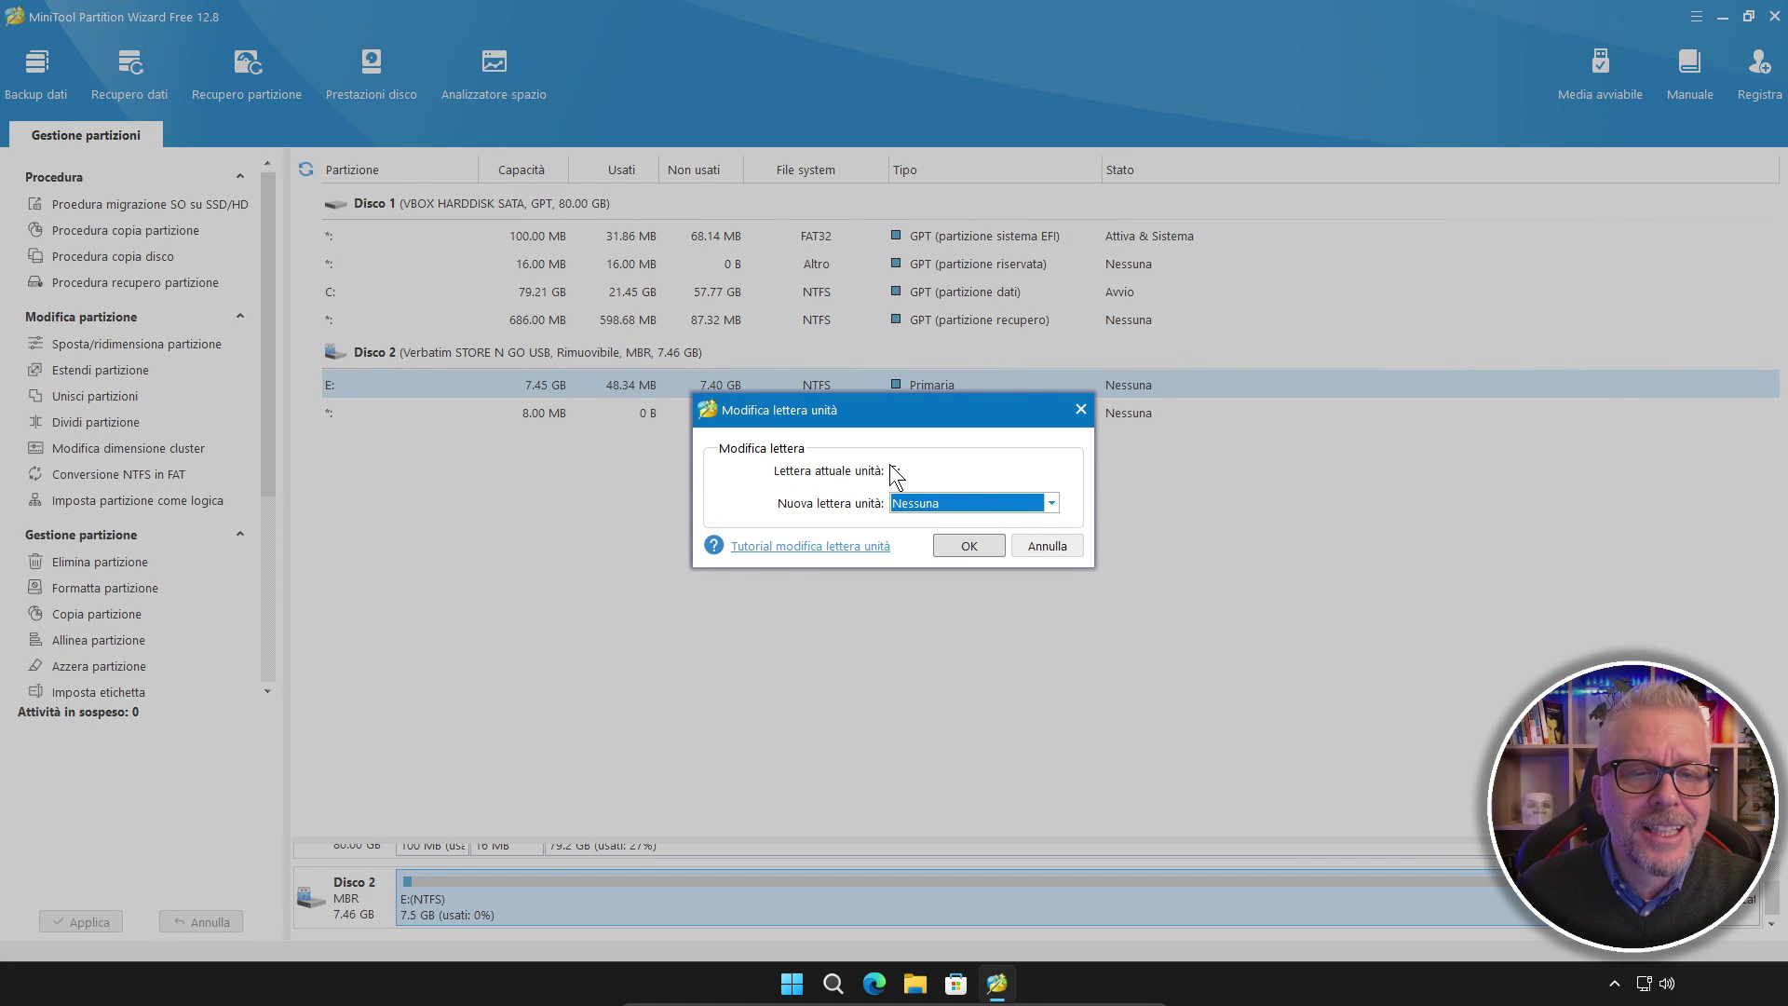
pyautogui.click(1050, 504)
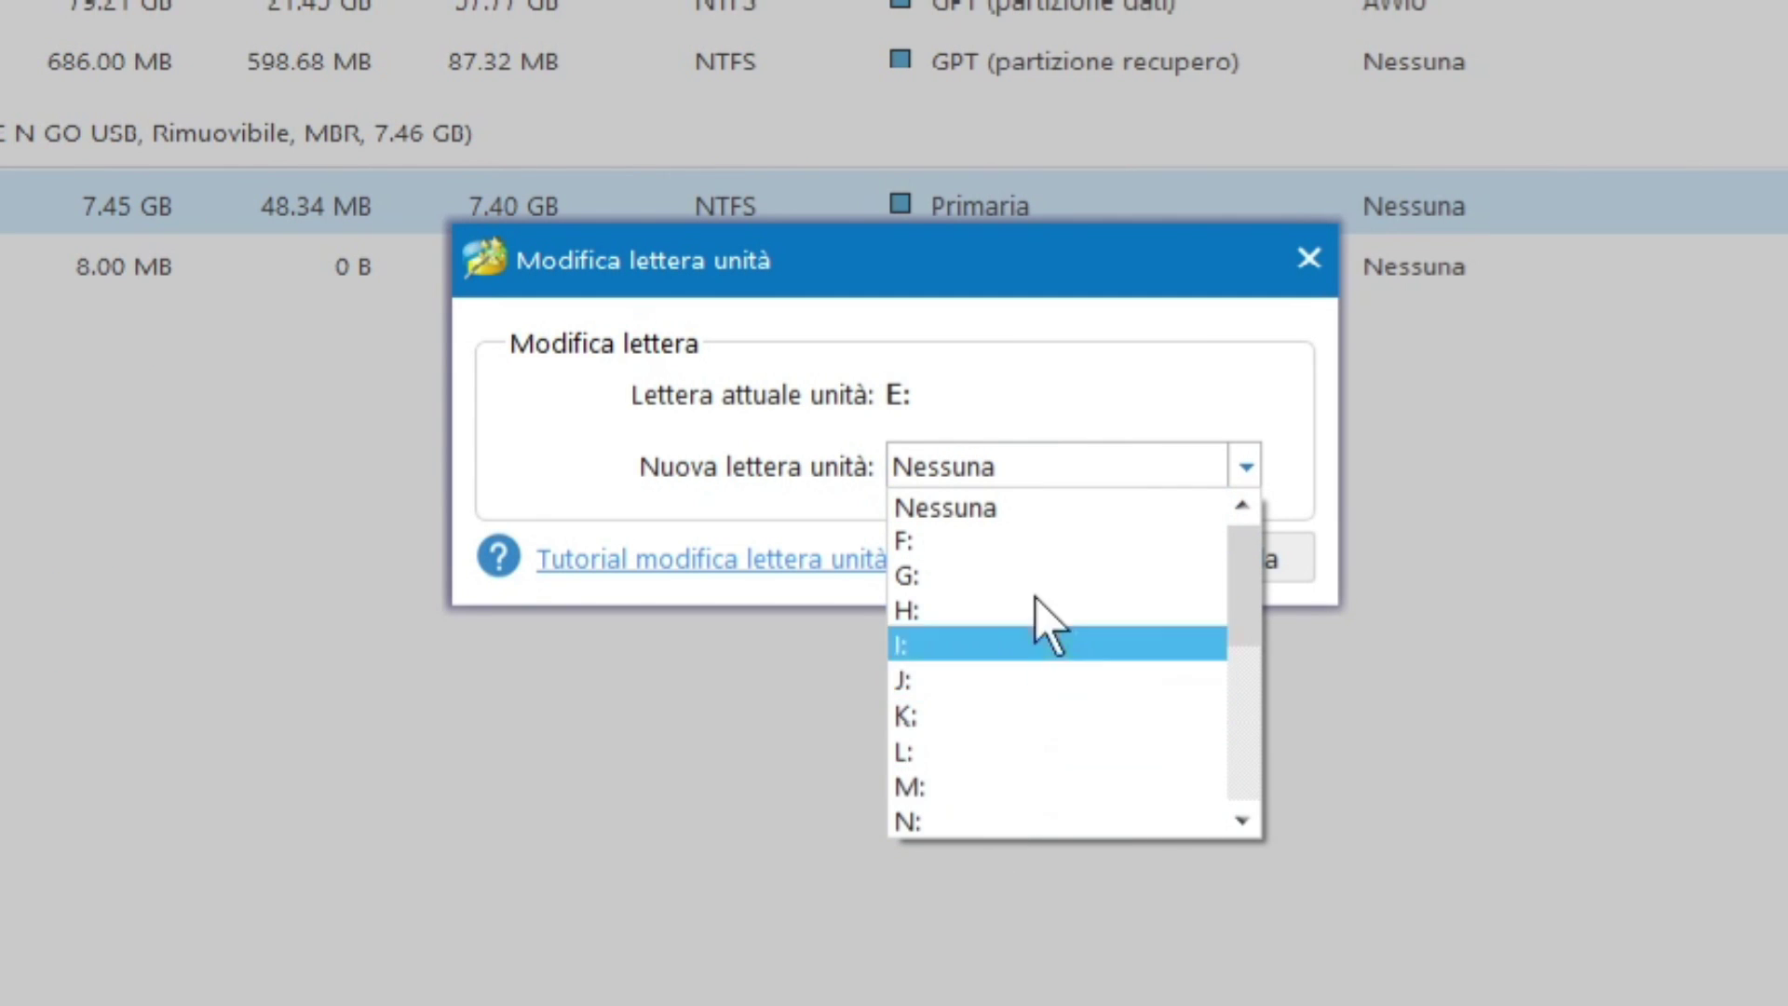
pyautogui.click(1110, 240)
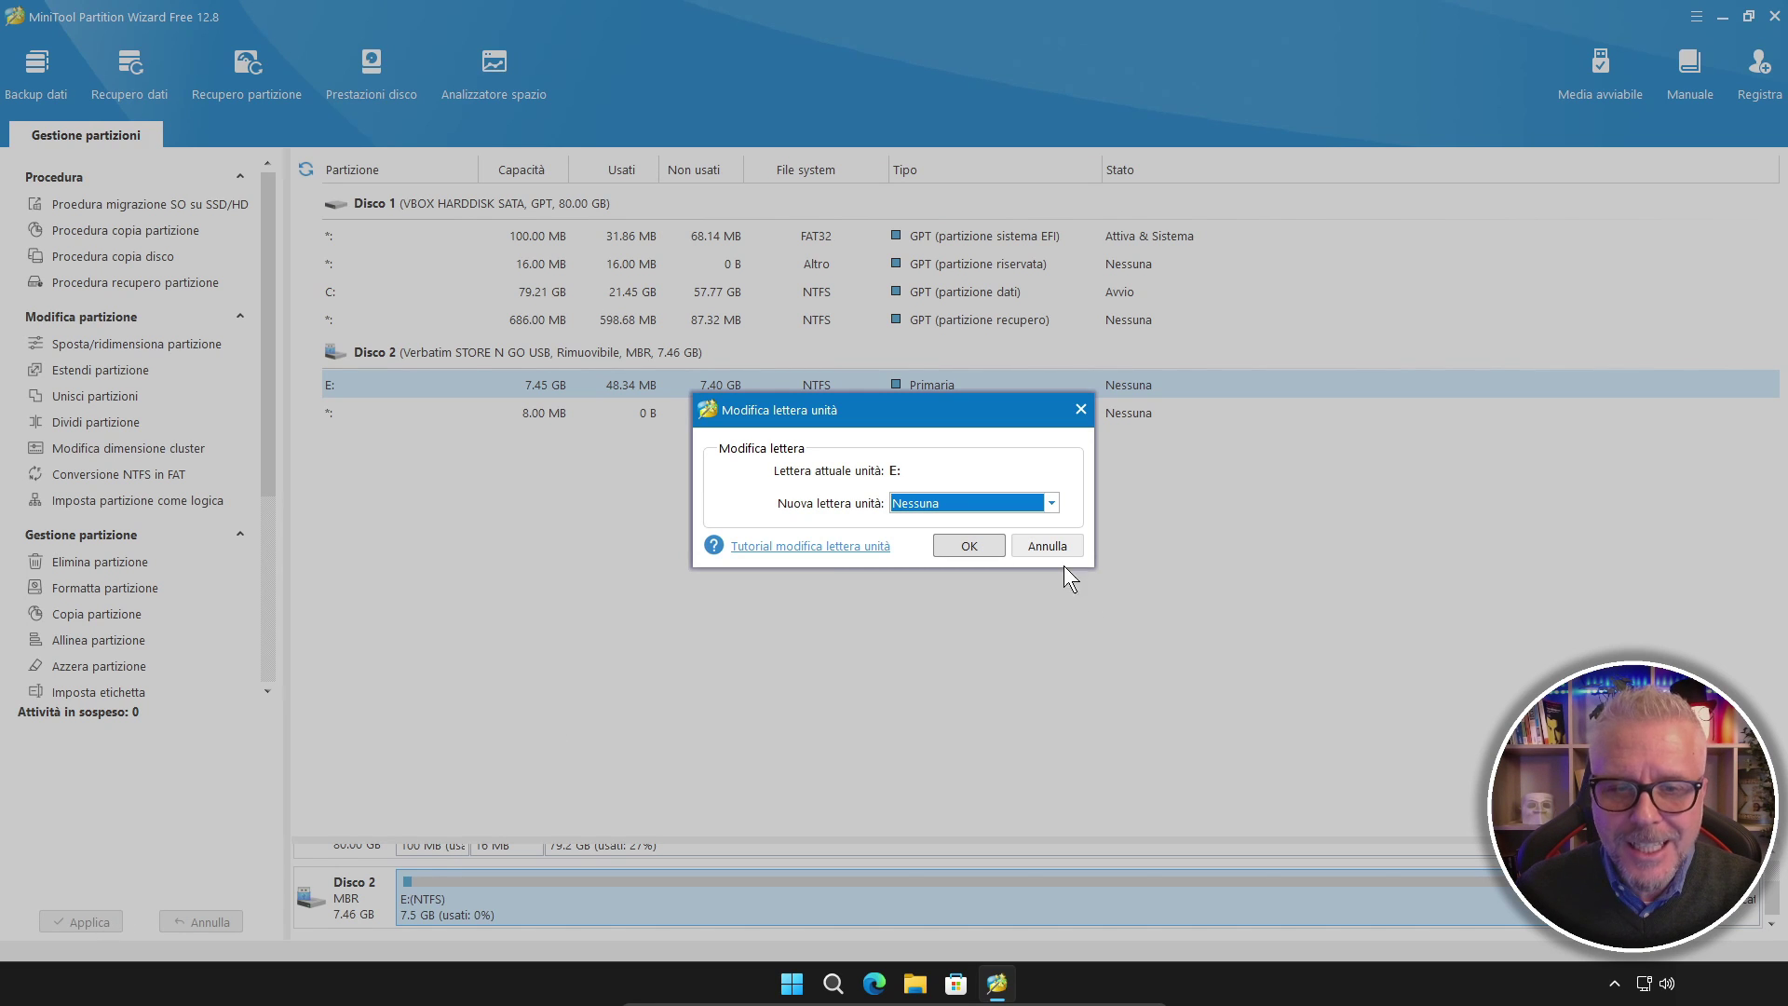
pyautogui.click(1047, 545)
pyautogui.rightClick(985, 385)
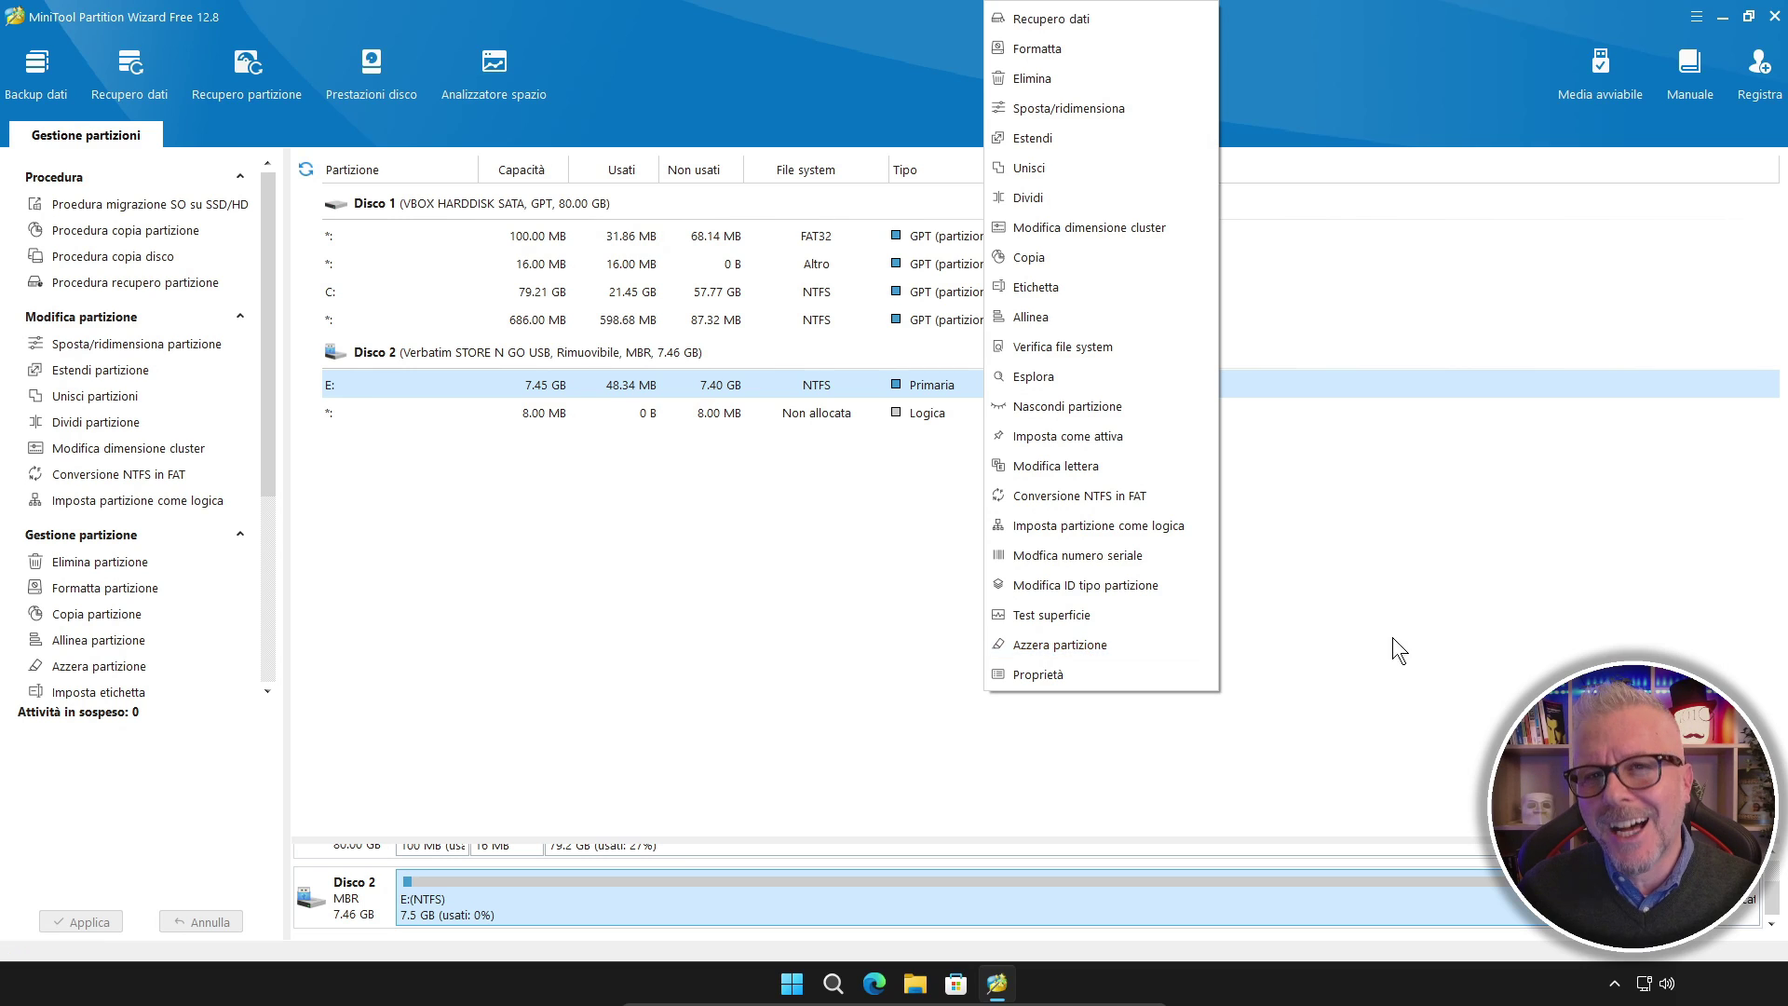
pyautogui.click(1405, 613)
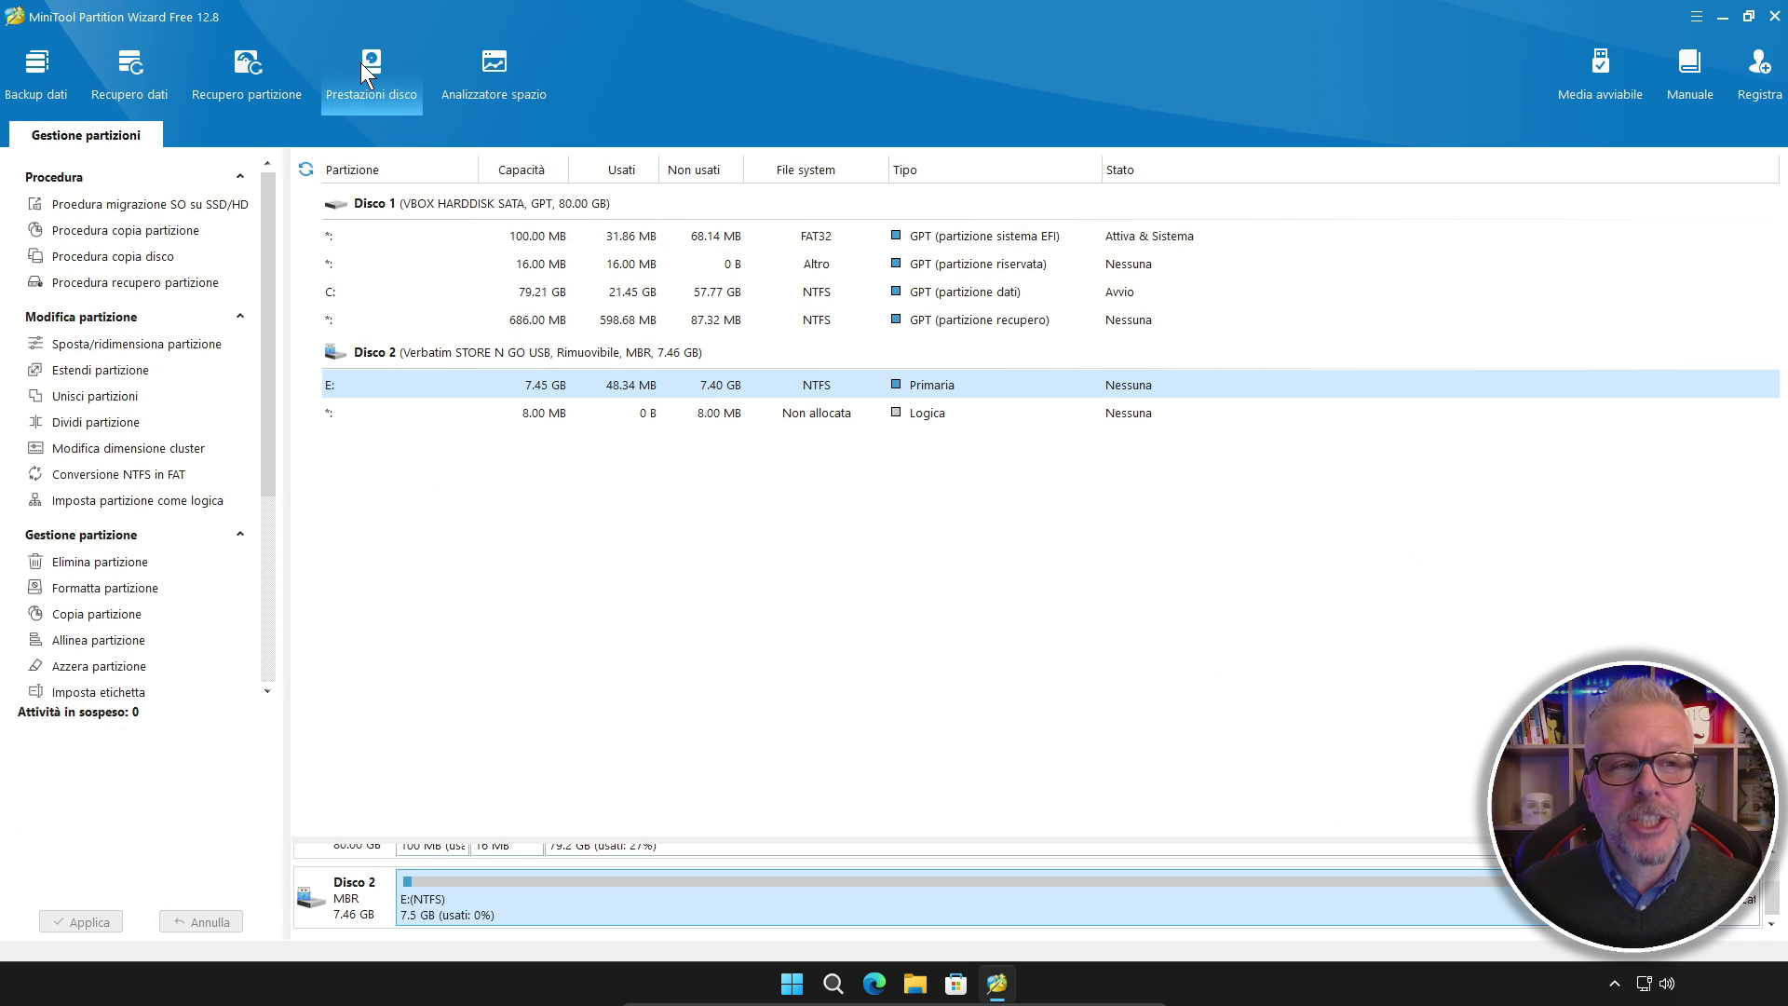
# Step: Run the sequential disk performance test on drive C: with transfer sizes from 4 KB to 32 KB, and close the results
pyautogui.click(706, 161)
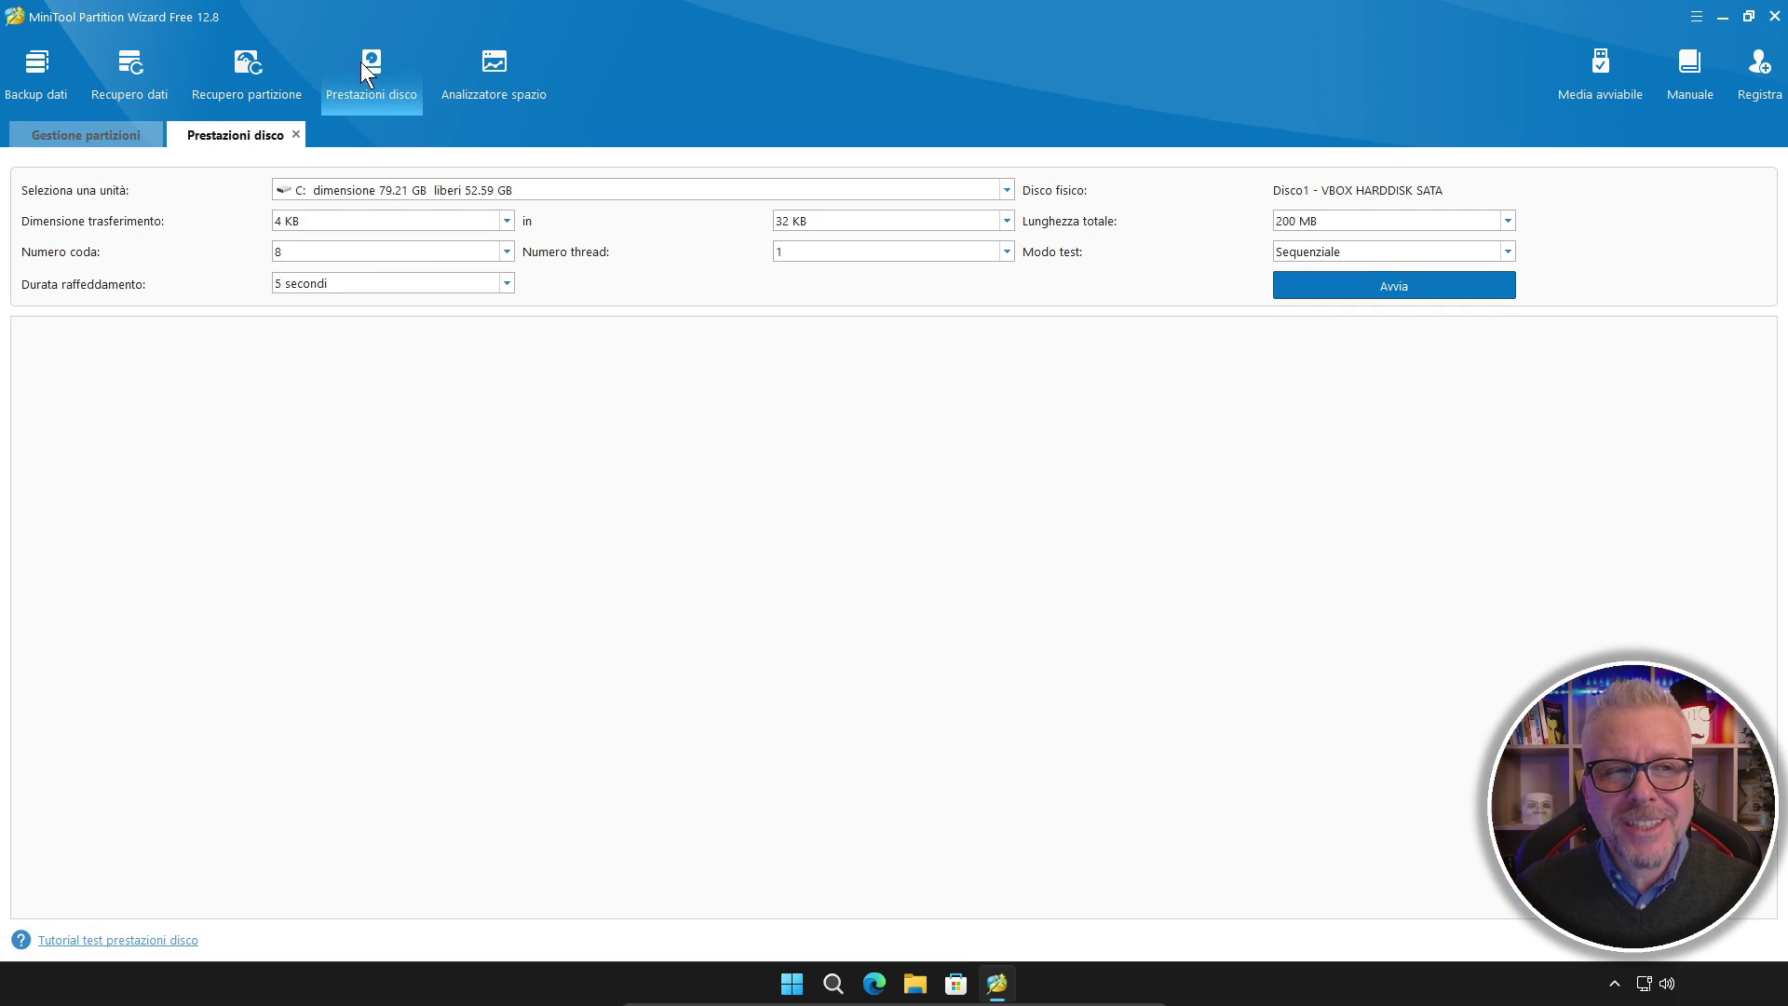
pyautogui.click(1365, 284)
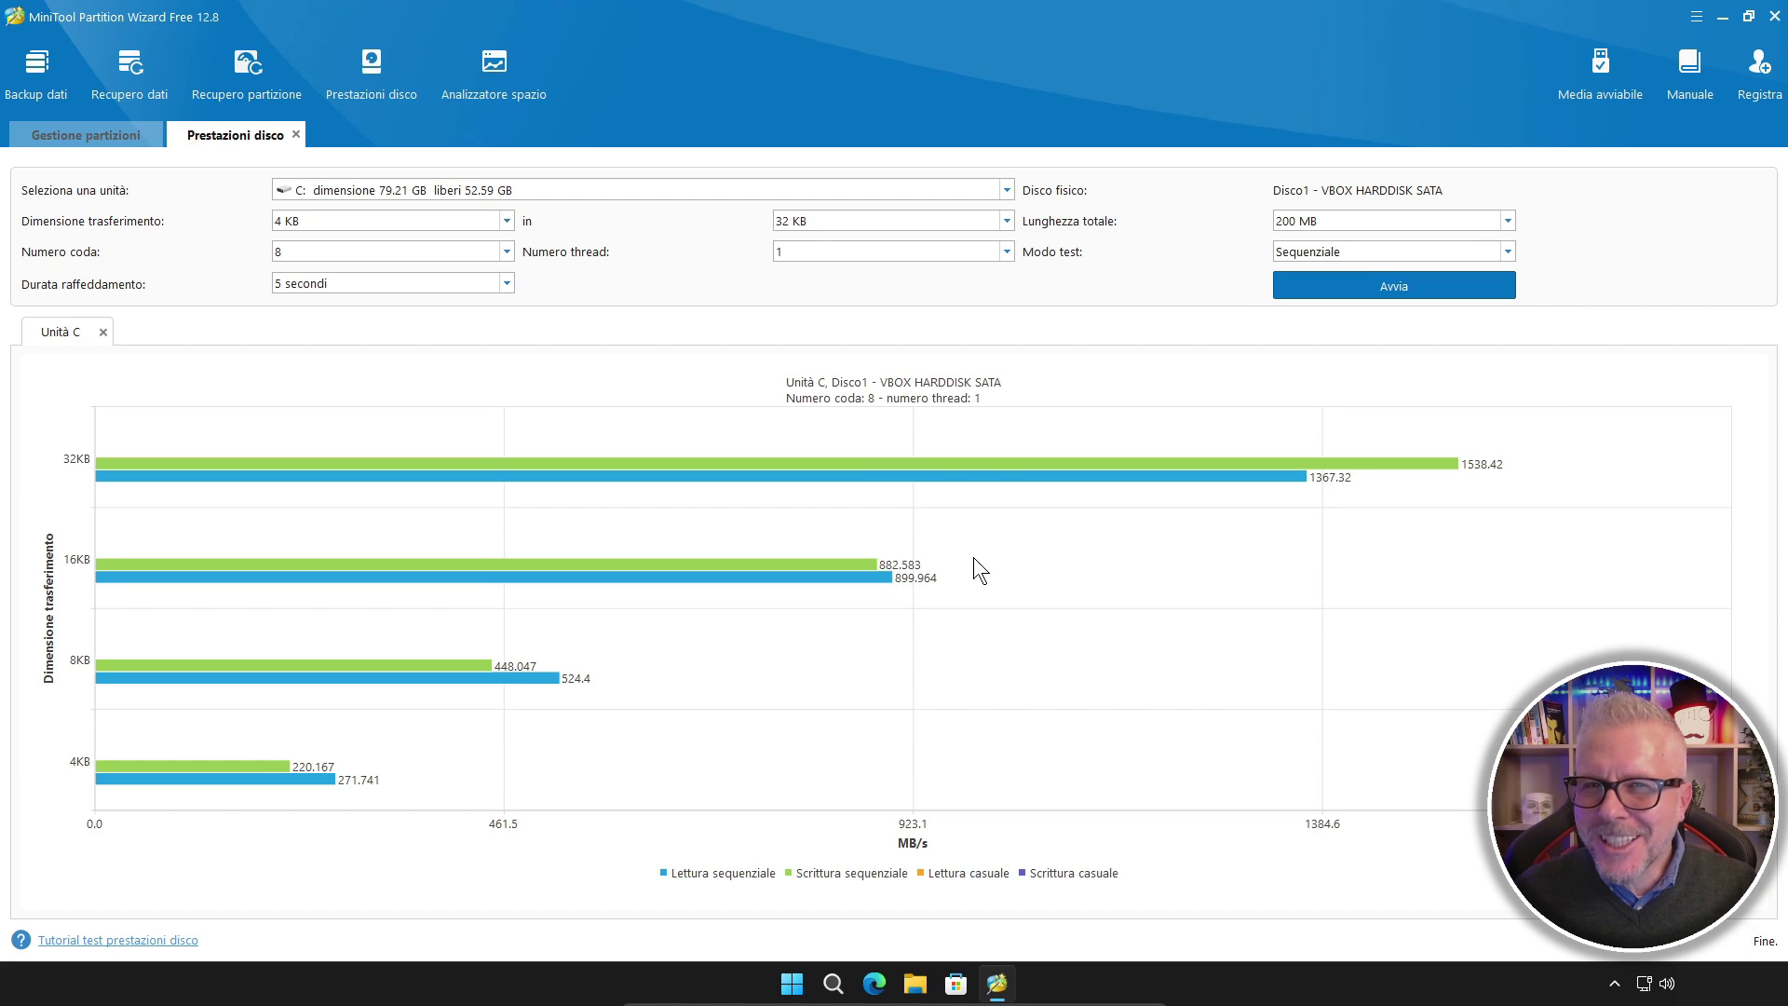
pyautogui.click(296, 136)
# Step: Scan the C: local disk with the space analyzer to examine how its storage is used
pyautogui.click(875, 526)
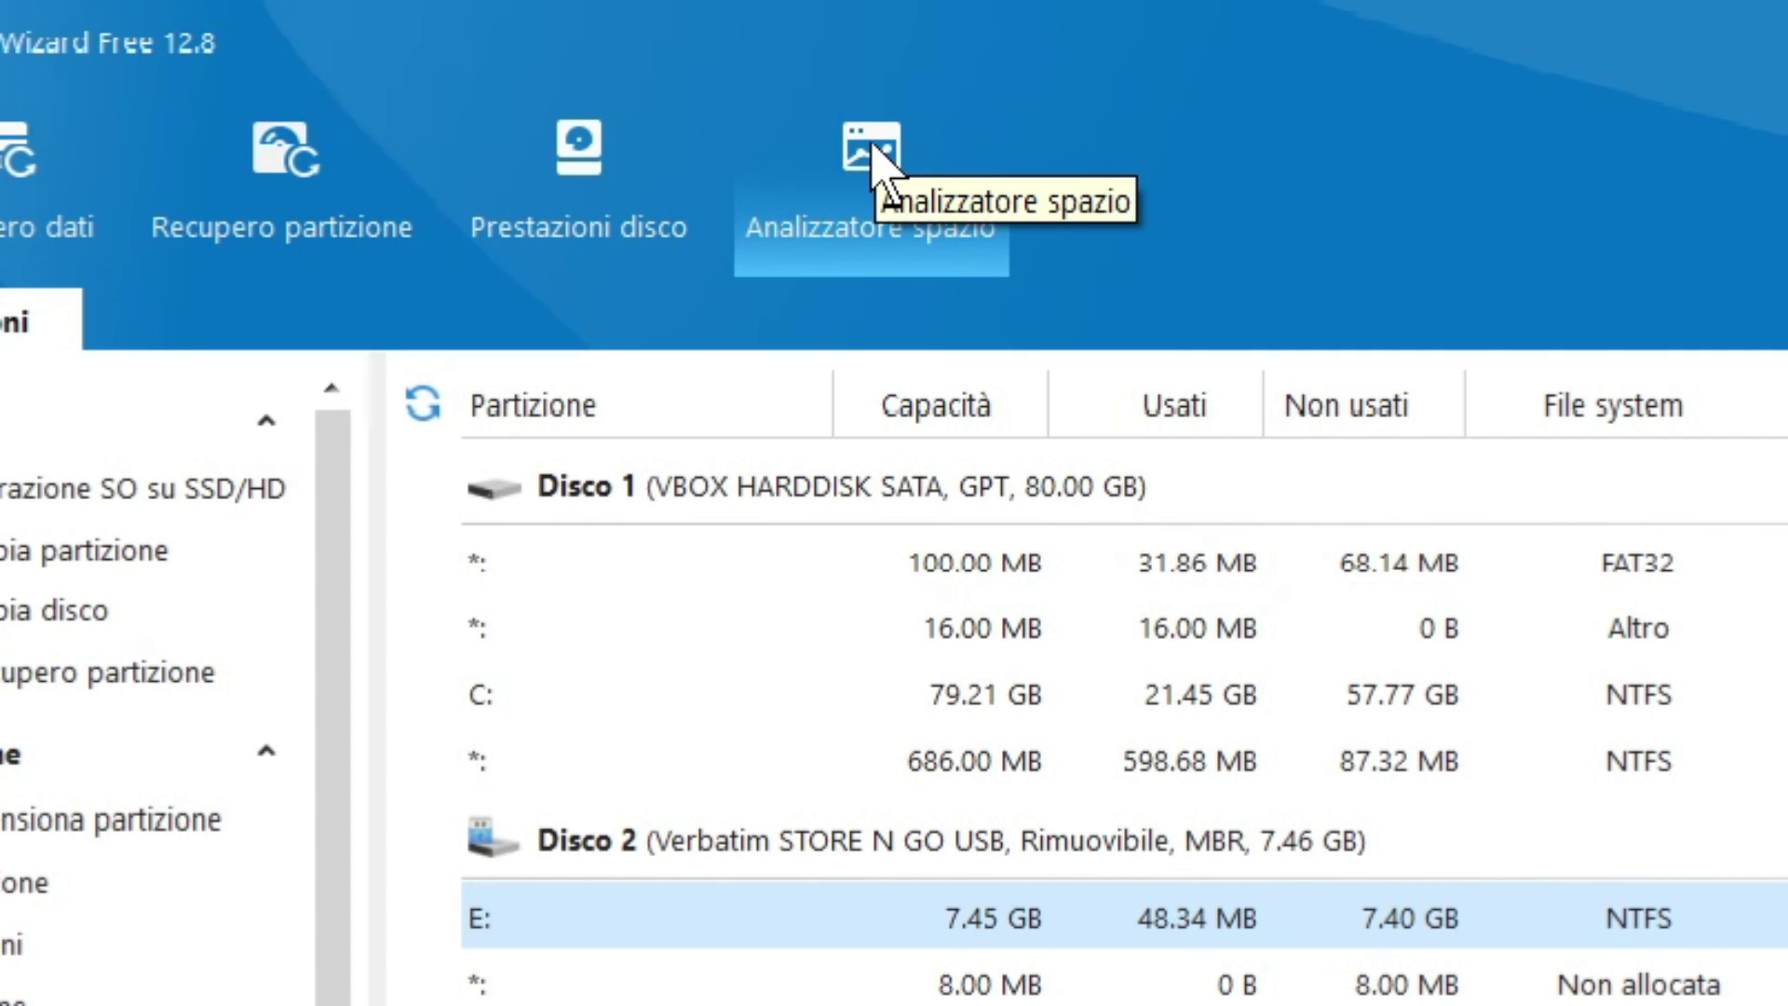
pyautogui.click(872, 149)
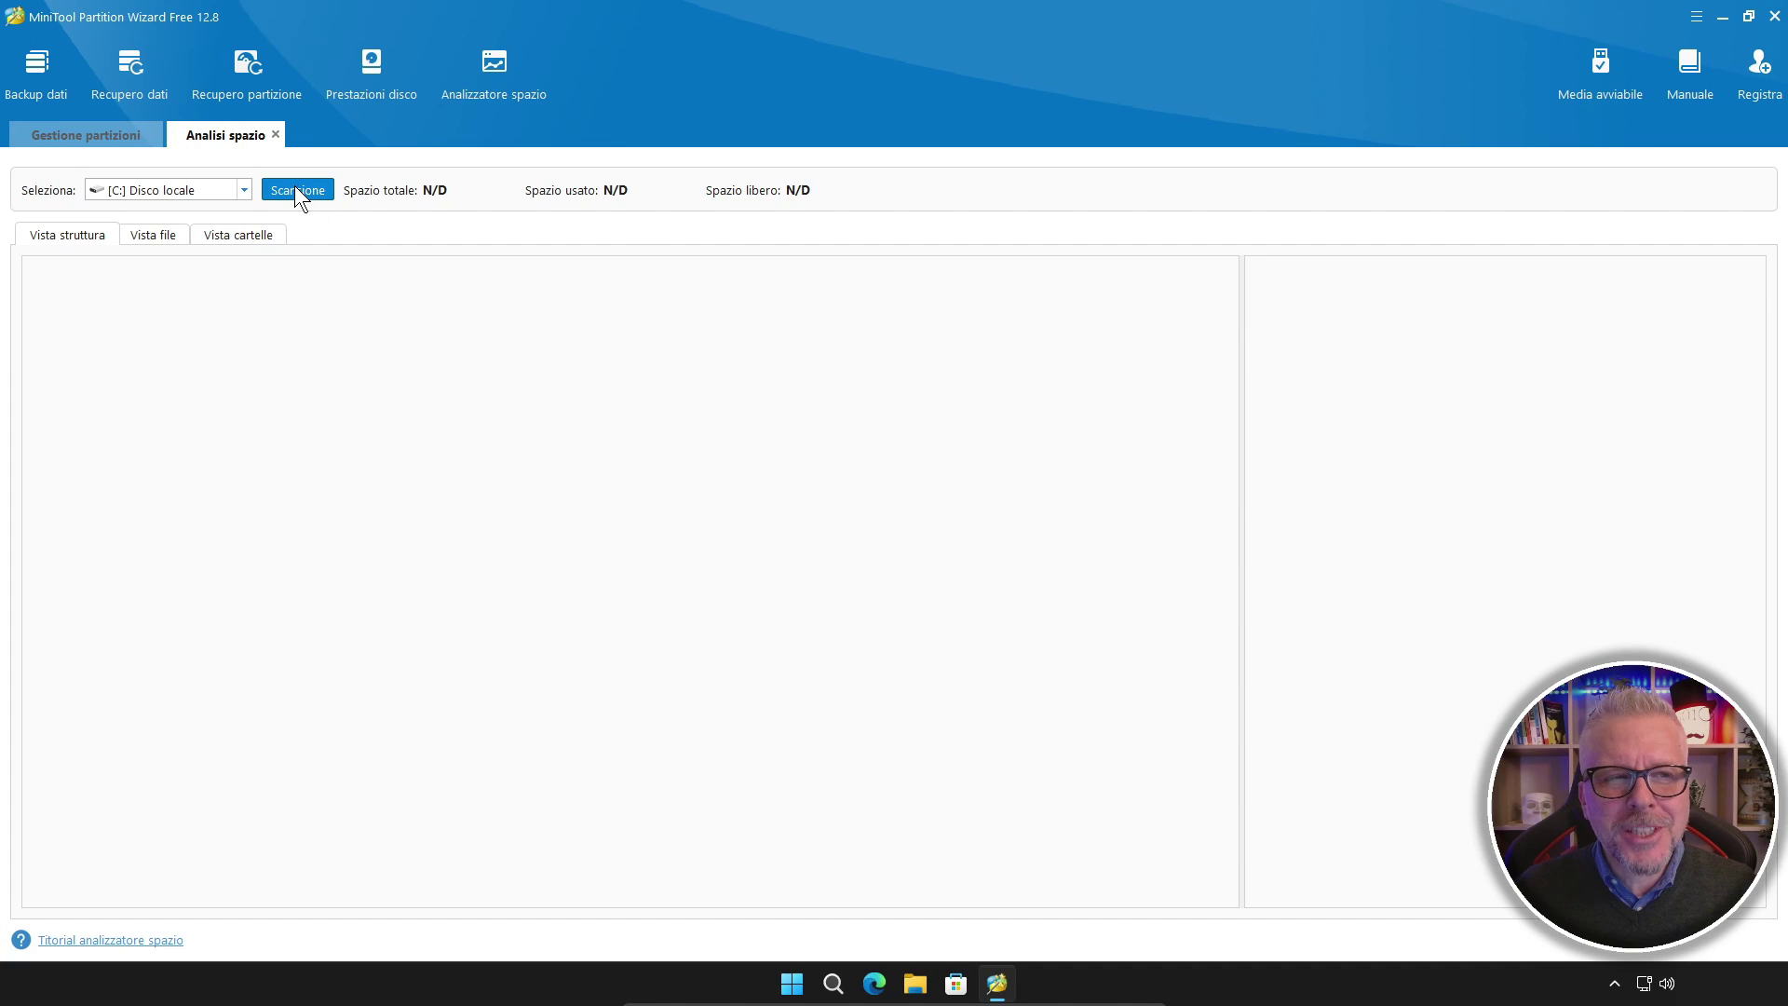
pyautogui.click(295, 188)
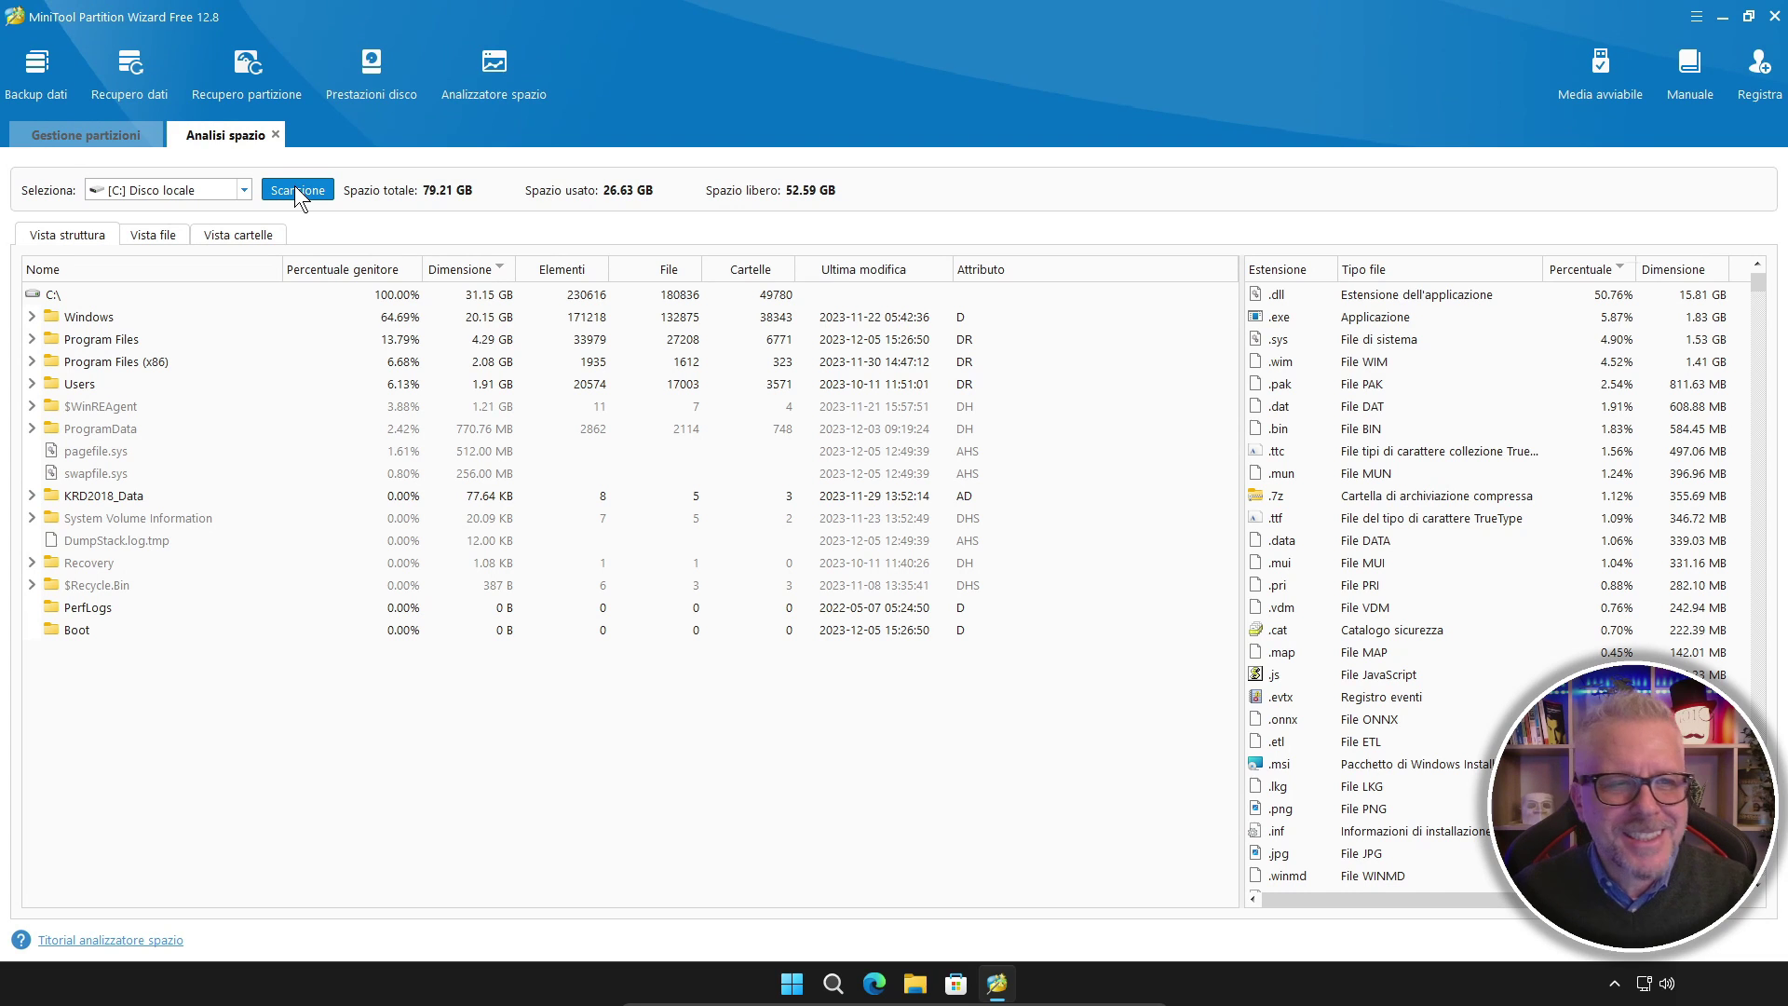
# Step: Examine the scanned files of drive C: sorted by size, and view the space usage by folder
pyautogui.click(154, 233)
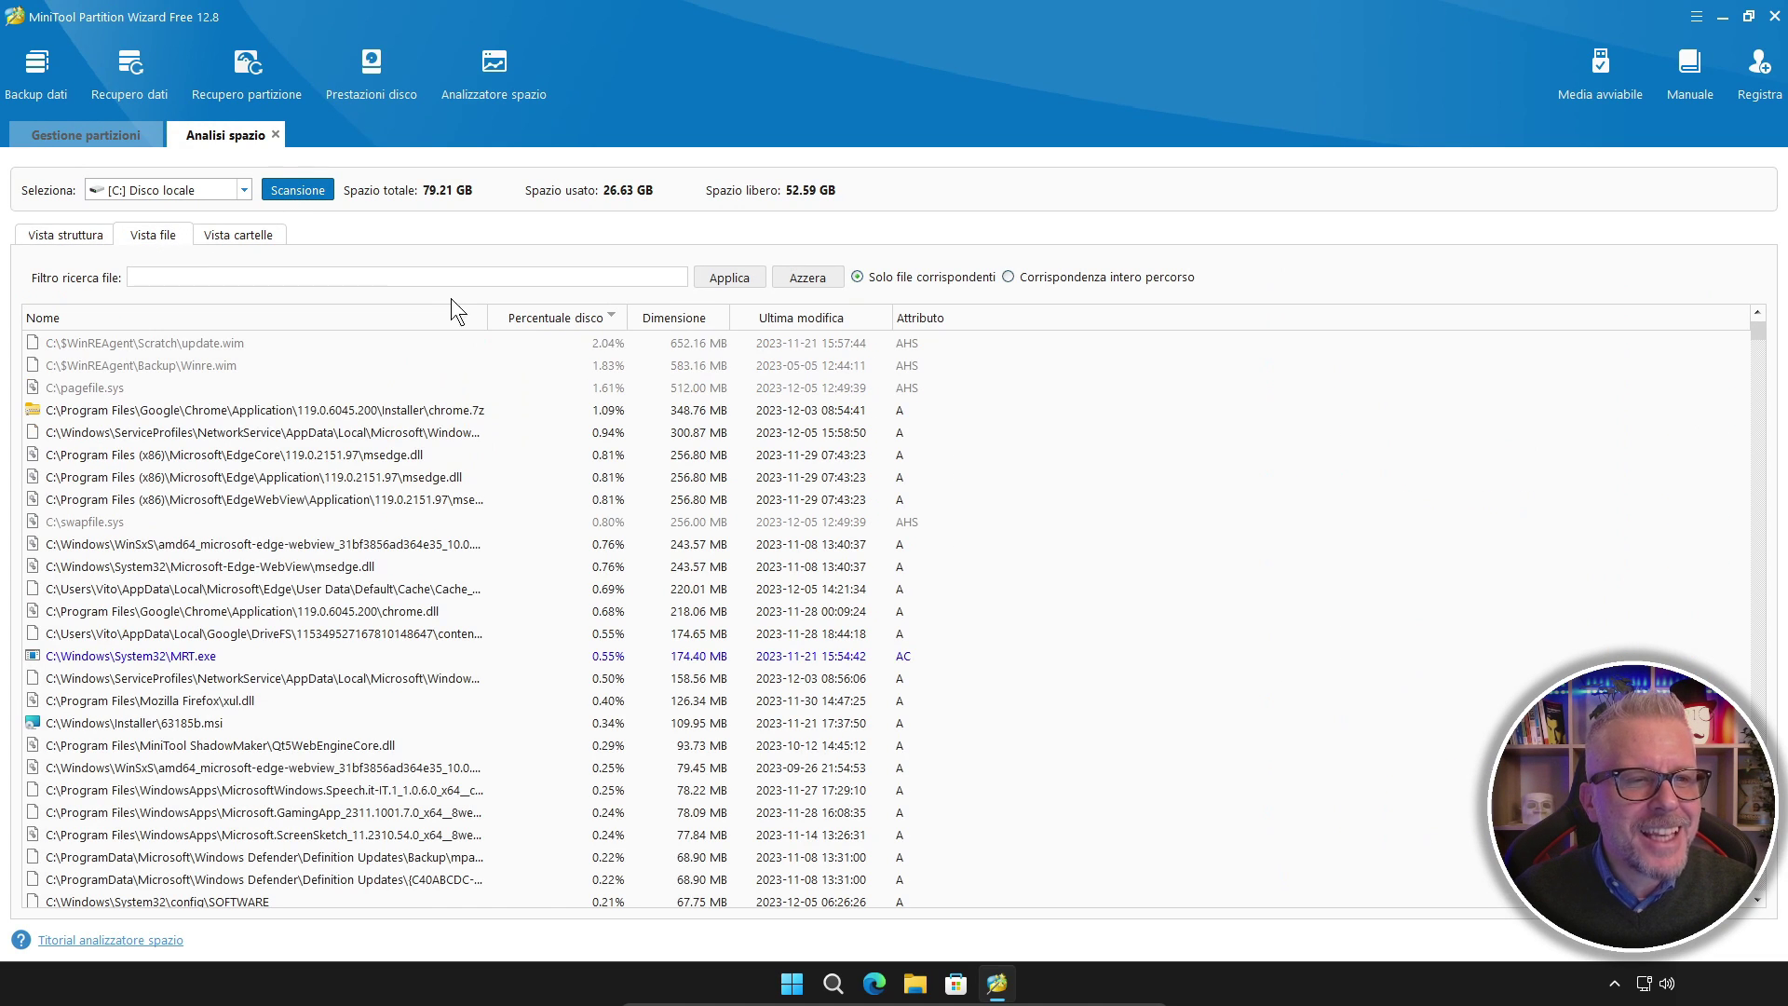
pyautogui.click(694, 319)
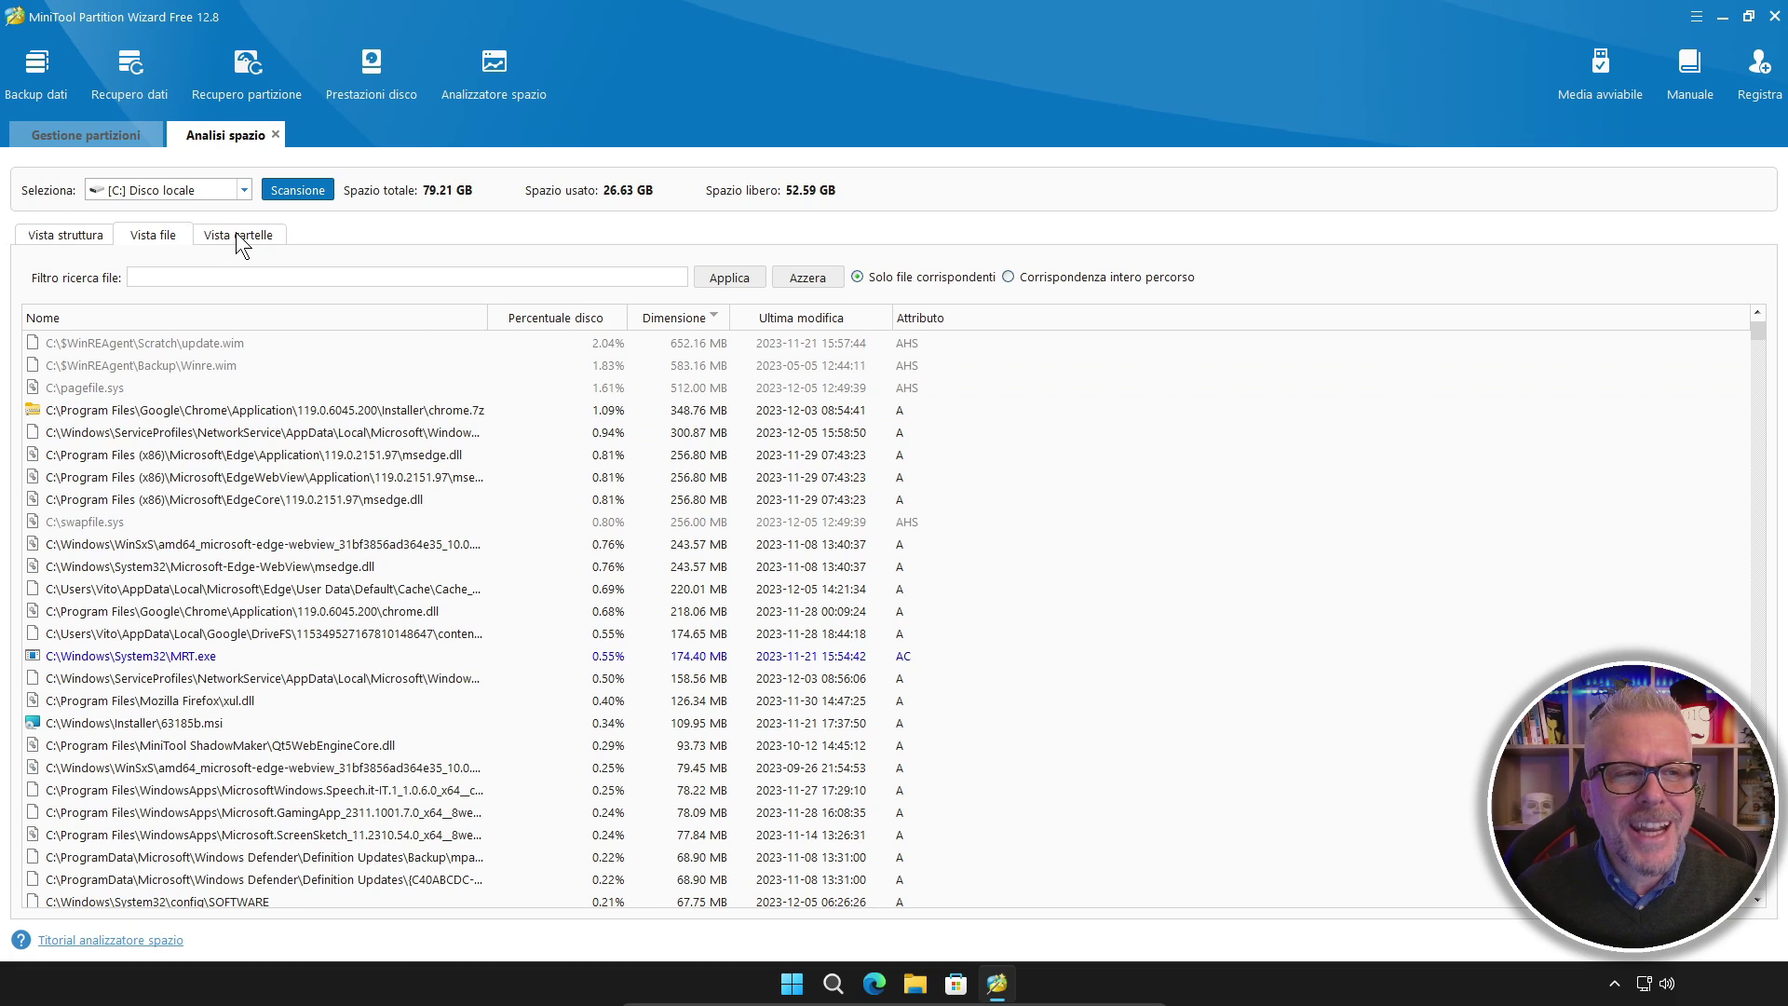
pyautogui.click(240, 238)
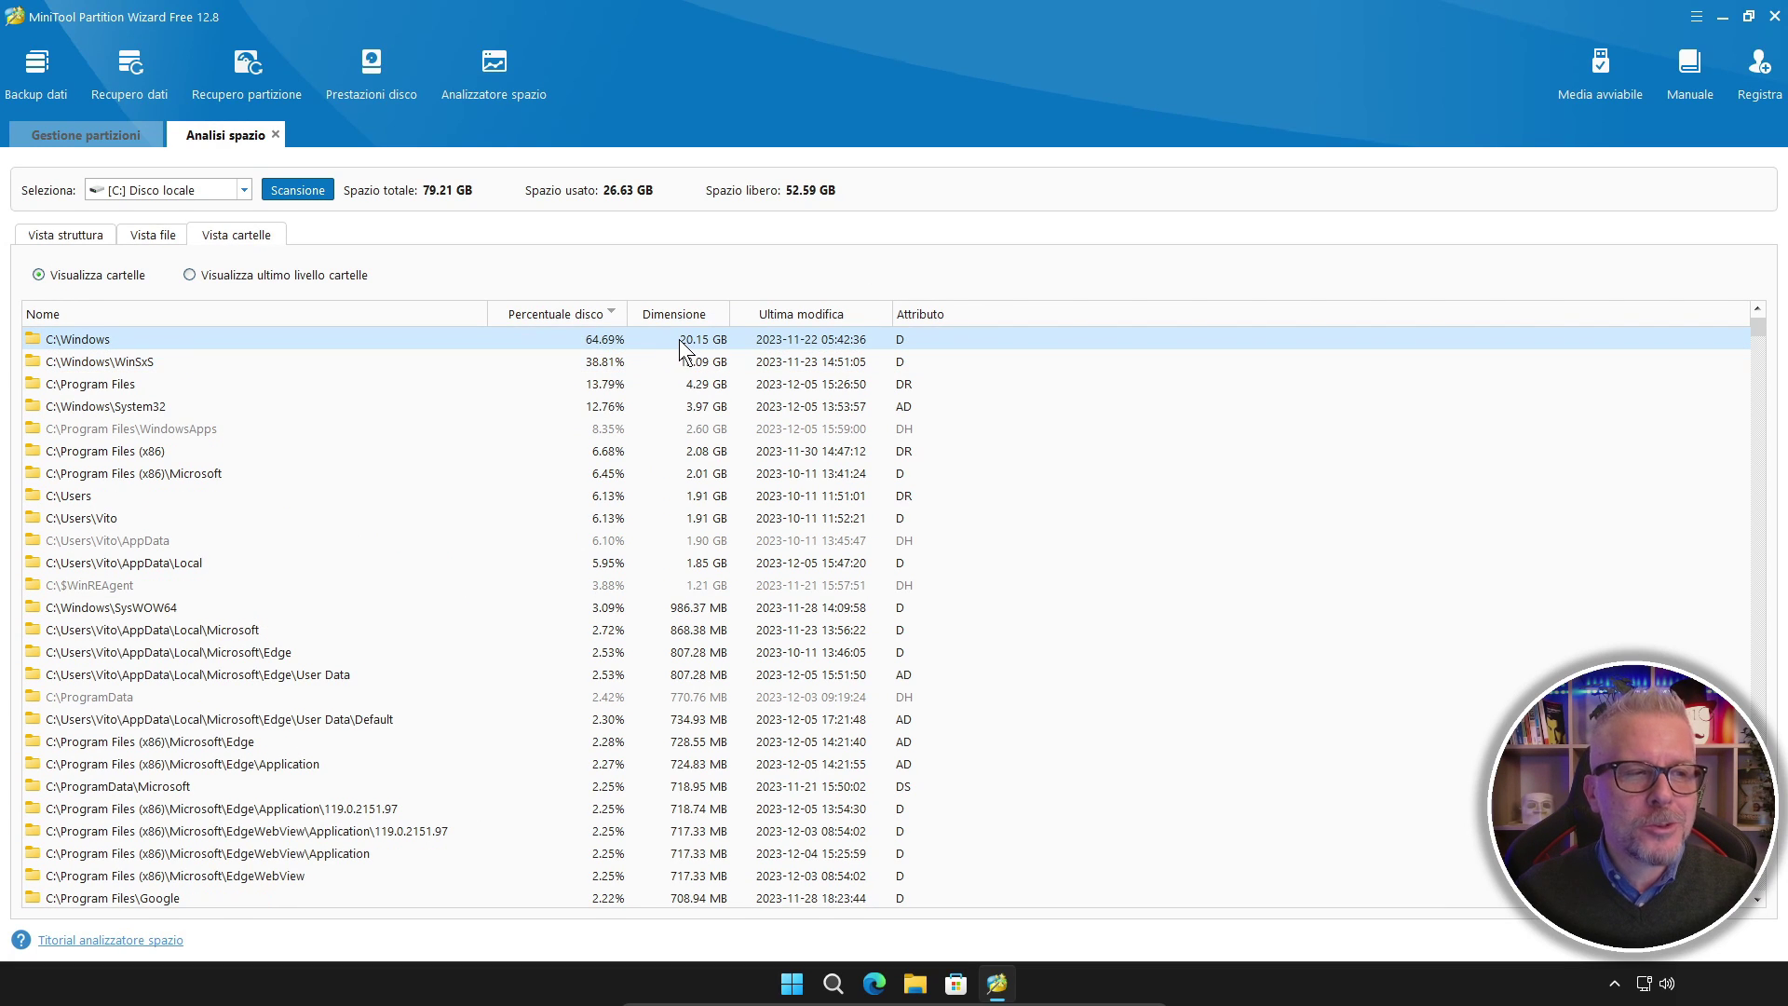